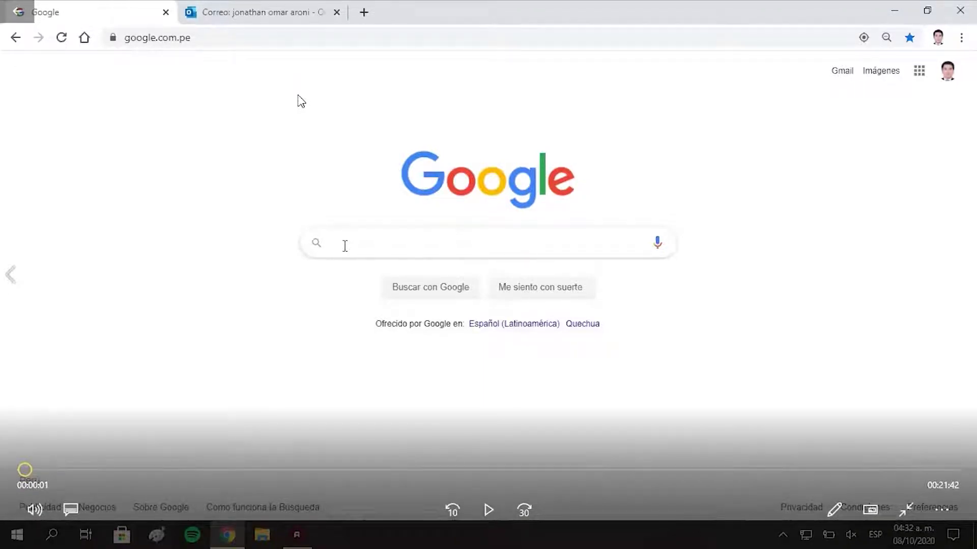
Resume playback of the paused 'SIR' recording showing the Google homepage.
{"action": "left_click", "coordinate": [497, 519]}
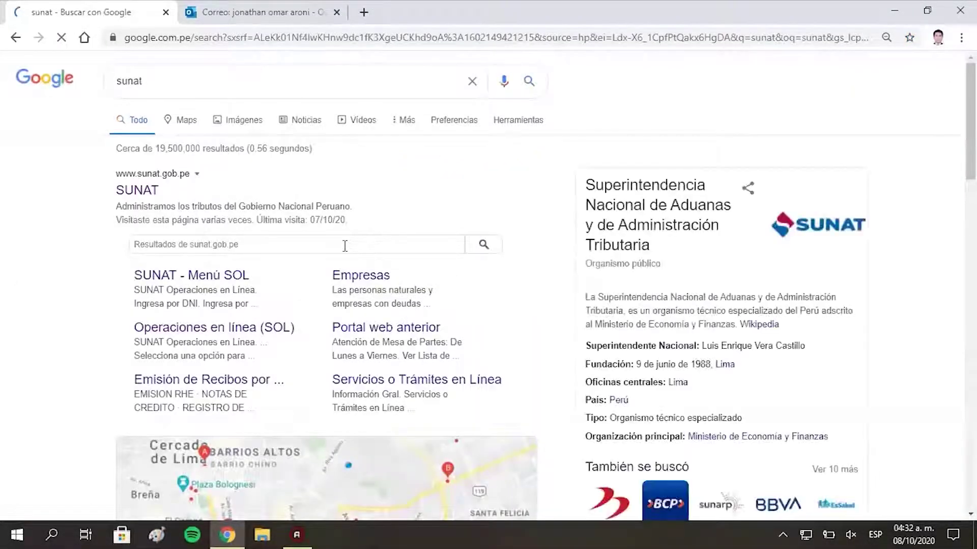
Go from the SUNAT search result to Operaciones en línea (SOL) and open the Mis Trámites y Consultas login.
{"action": "left_click", "coordinate": [145, 197]}
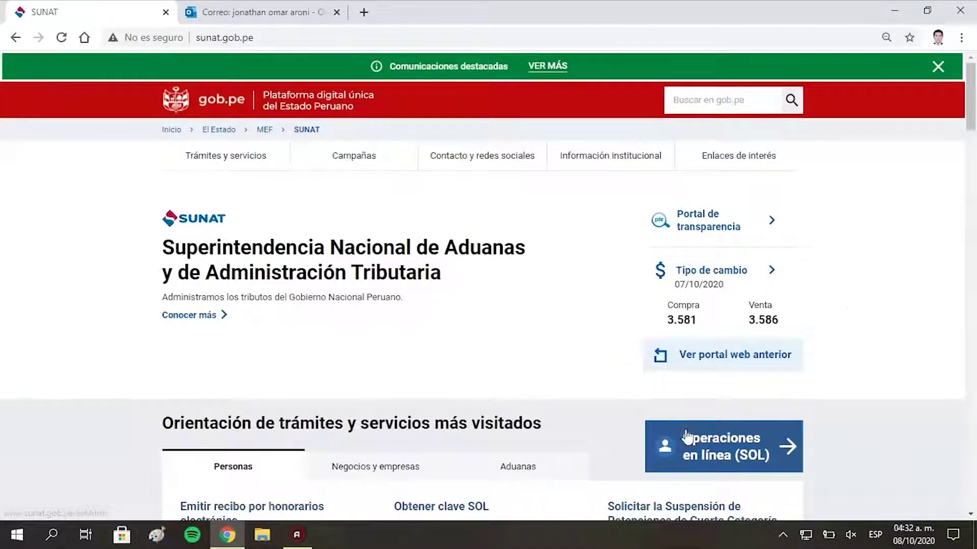
{"action": "left_click", "coordinate": [762, 455]}
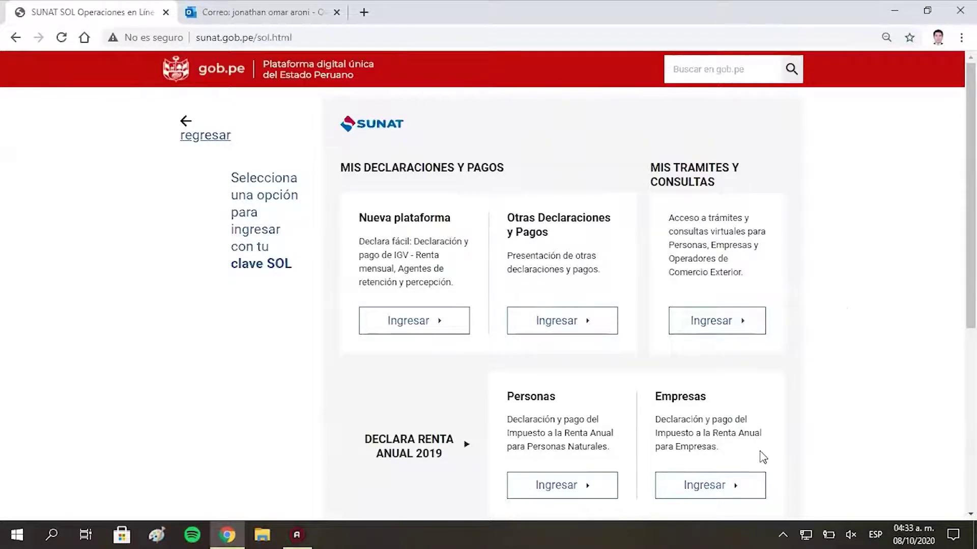
{"action": "left_click", "coordinate": [716, 327]}
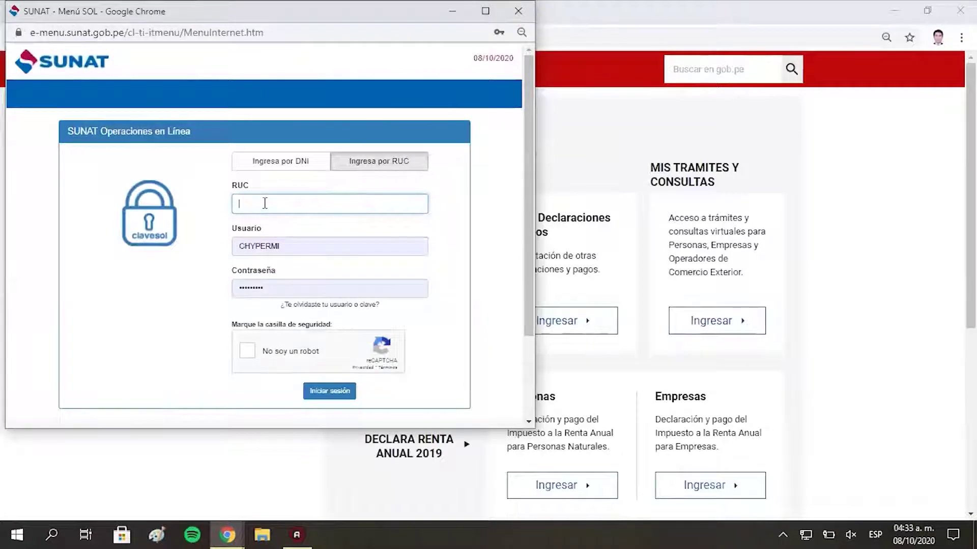
Maximize the login window, enter the RUC, pass the reCAPTCHA and sign in to SOL.
{"action": "left_click", "coordinate": [484, 13]}
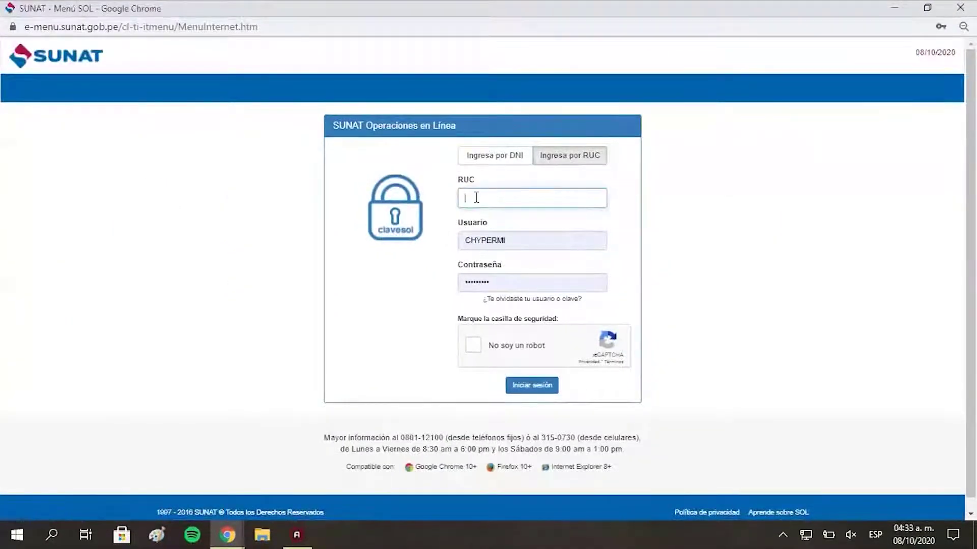
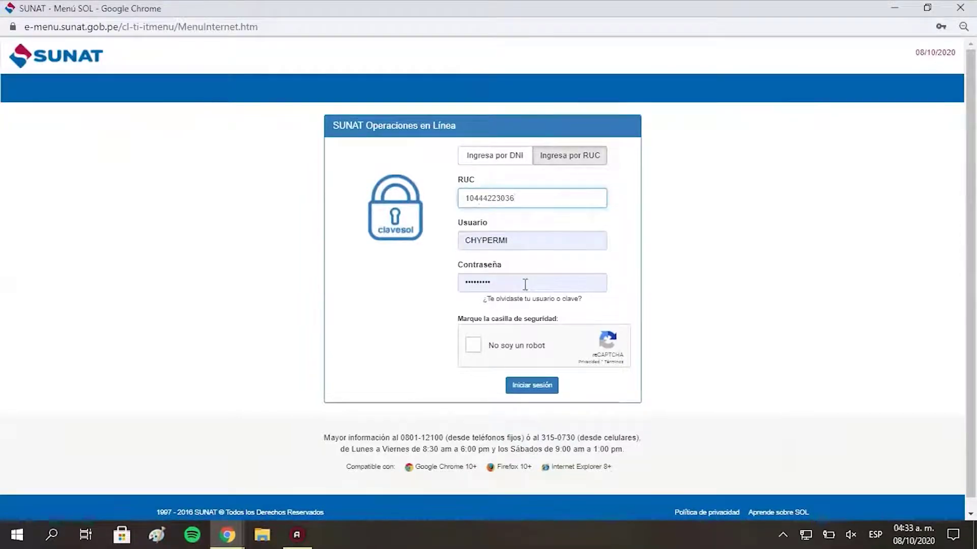
{"action": "left_click", "coordinate": [471, 346]}
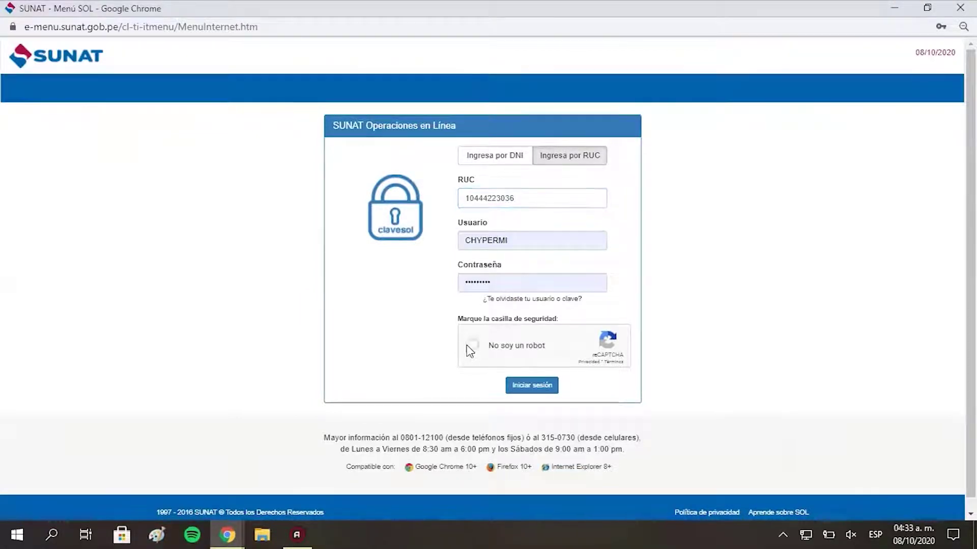
{"action": "left_click", "coordinate": [540, 392]}
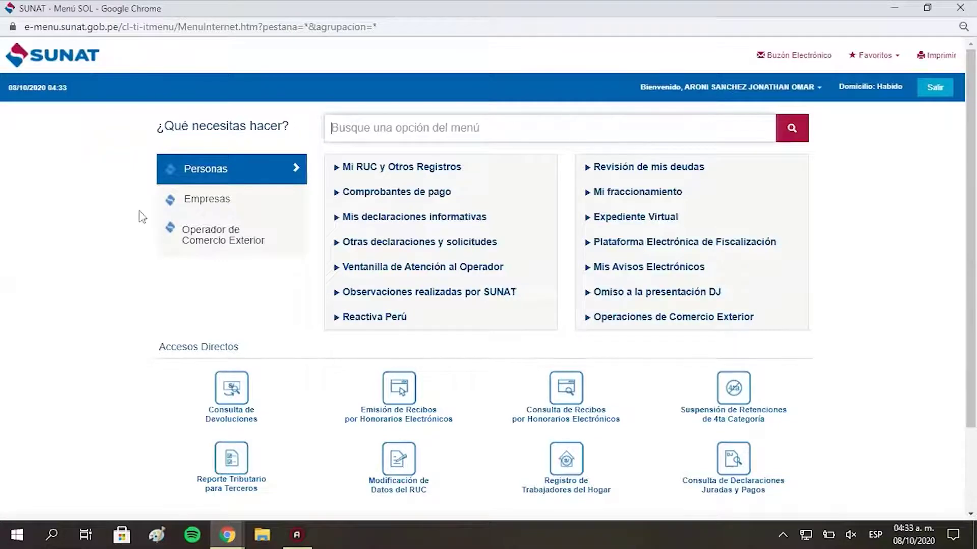
Under Empresas, navigate Registro para control de Bienes Fiscalizados > Registro de la Solicitud > Inscripción > Solicitud de Inscripción.
{"action": "left_click", "coordinate": [195, 204]}
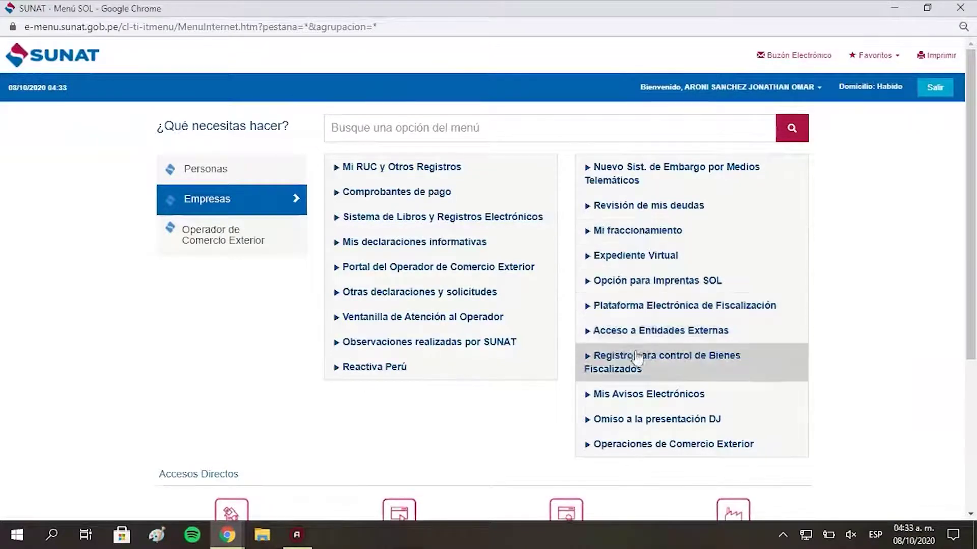
{"action": "left_click", "coordinate": [587, 363]}
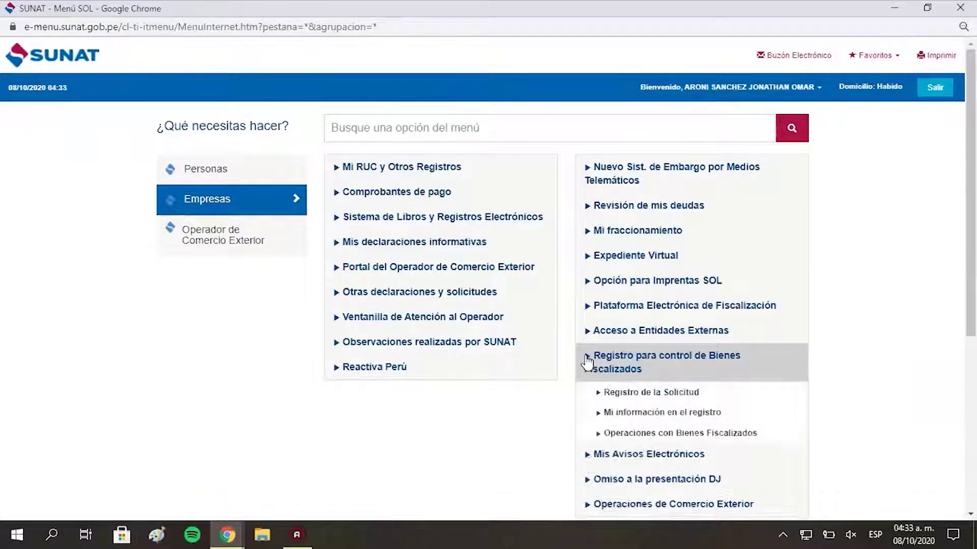
{"action": "scroll", "coordinate": [588, 362], "scroll_direction": "down", "scroll_amount": 1}
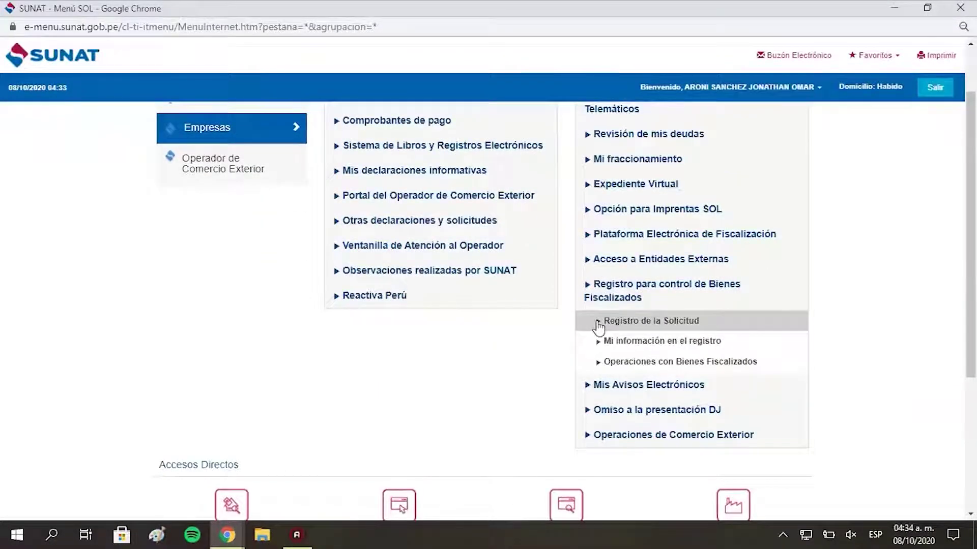
{"action": "left_click", "coordinate": [598, 322]}
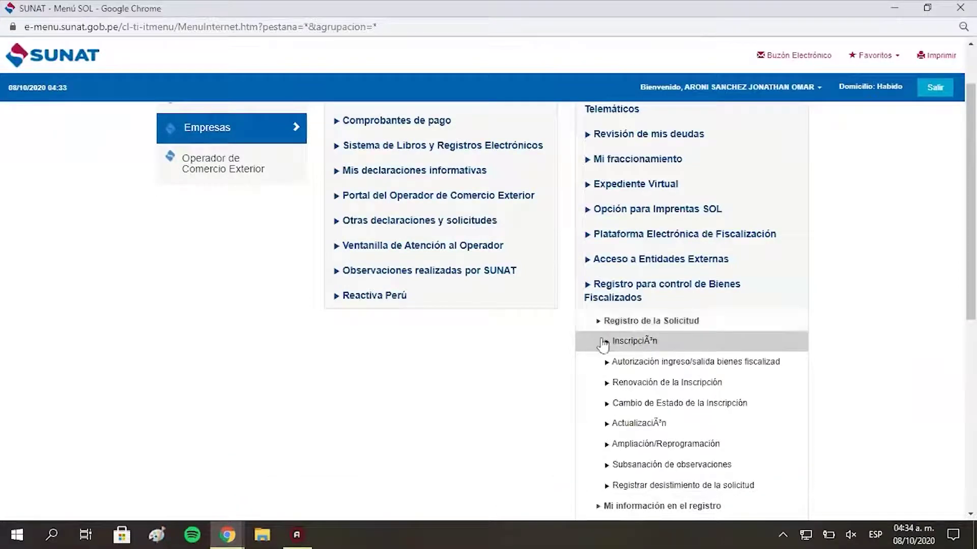
{"action": "left_click", "coordinate": [603, 348]}
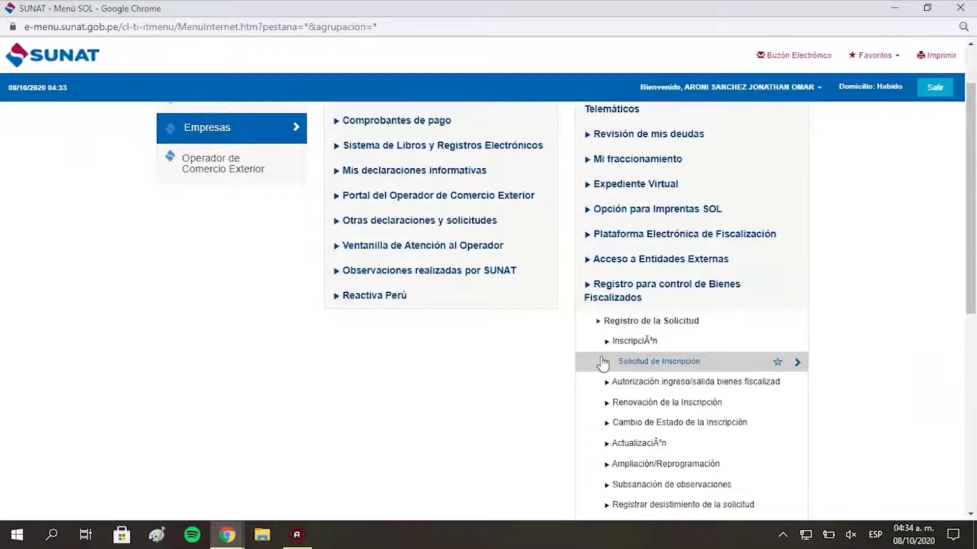
{"action": "left_click", "coordinate": [603, 362]}
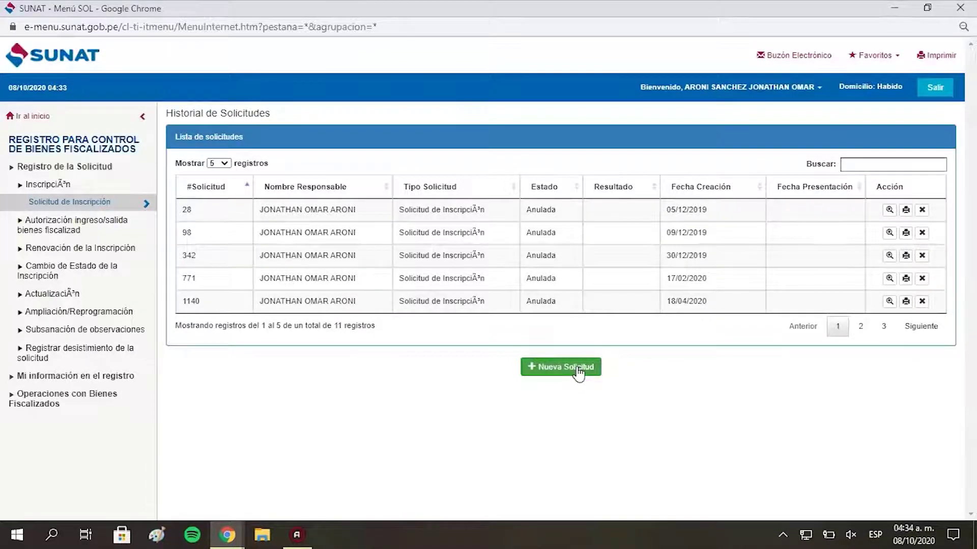
Start a new inscription request, accept the Declaración de Entendimiento and continue.
{"action": "left_click", "coordinate": [578, 369]}
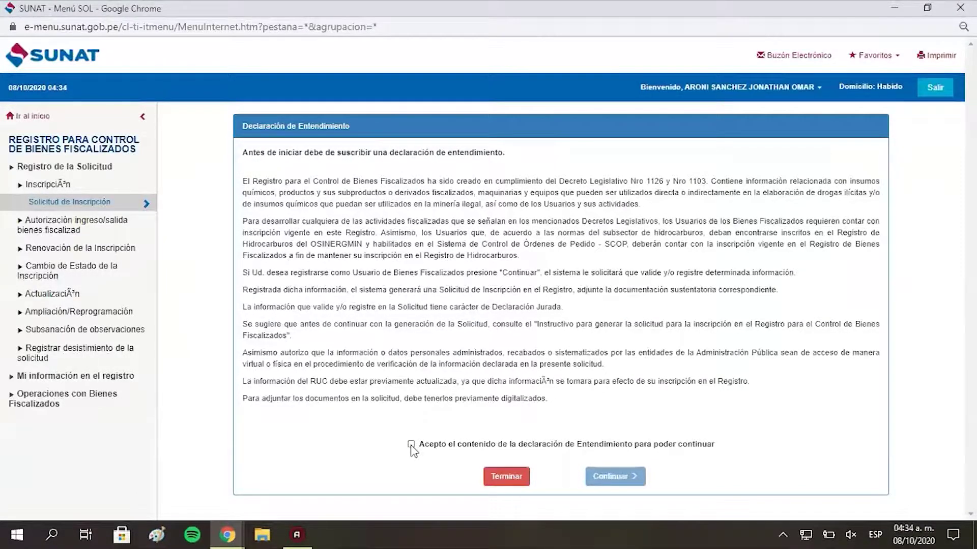
{"action": "left_click", "coordinate": [411, 444]}
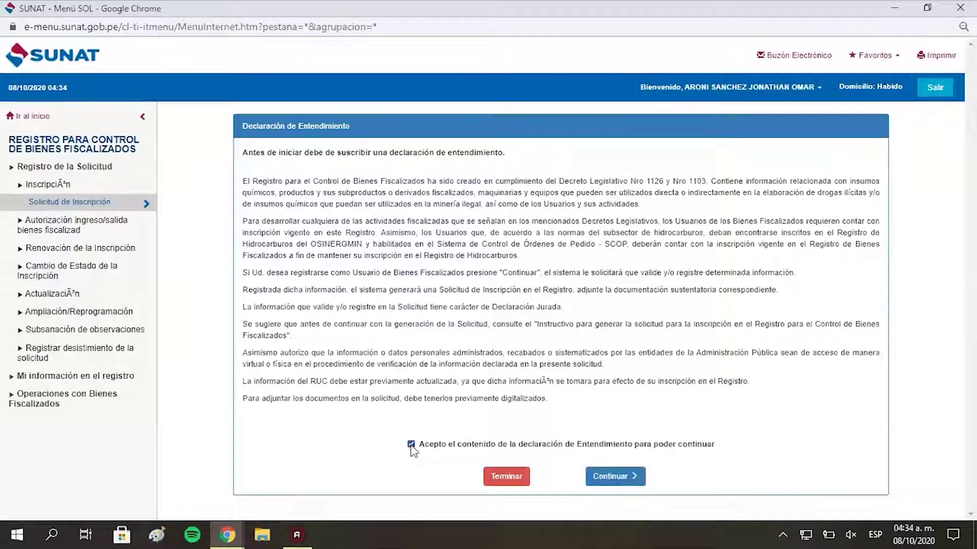
{"action": "left_click", "coordinate": [617, 478]}
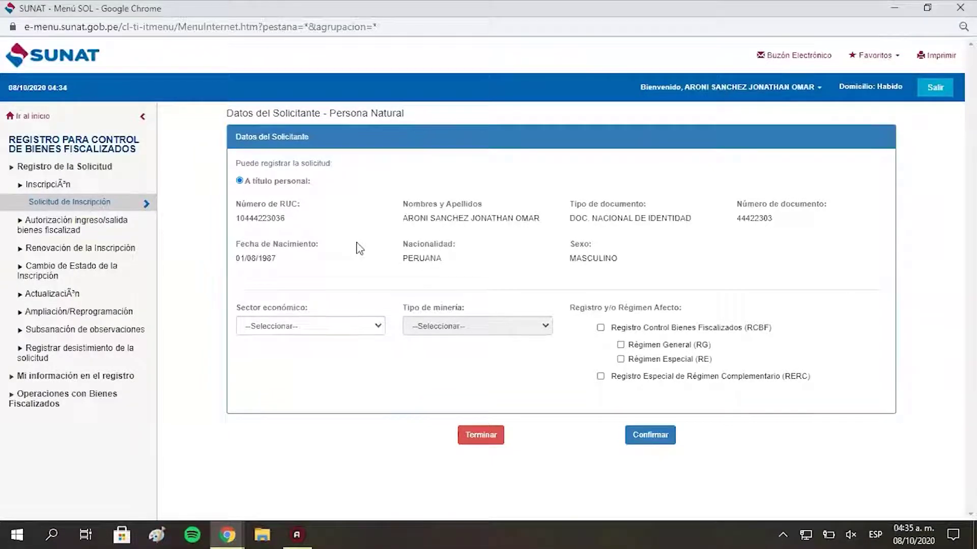
Set sector MINERIA, mining type MINERO EN PROCESO DE FORMALIZACIÓN, Régimen General (RG), and confirm.
{"action": "left_click", "coordinate": [379, 326]}
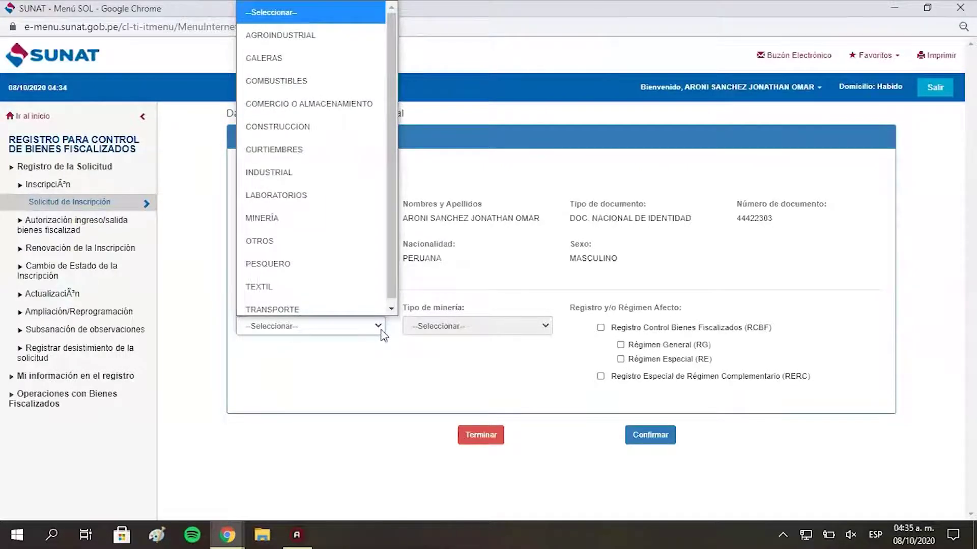
{"action": "key", "text": "Down"}
{"action": "key", "text": "Down"}
{"action": "key", "text": "Down"}
{"action": "key", "text": "Down"}
{"action": "key", "text": "Down"}
{"action": "key", "text": "Down"}
{"action": "key", "text": "Down"}
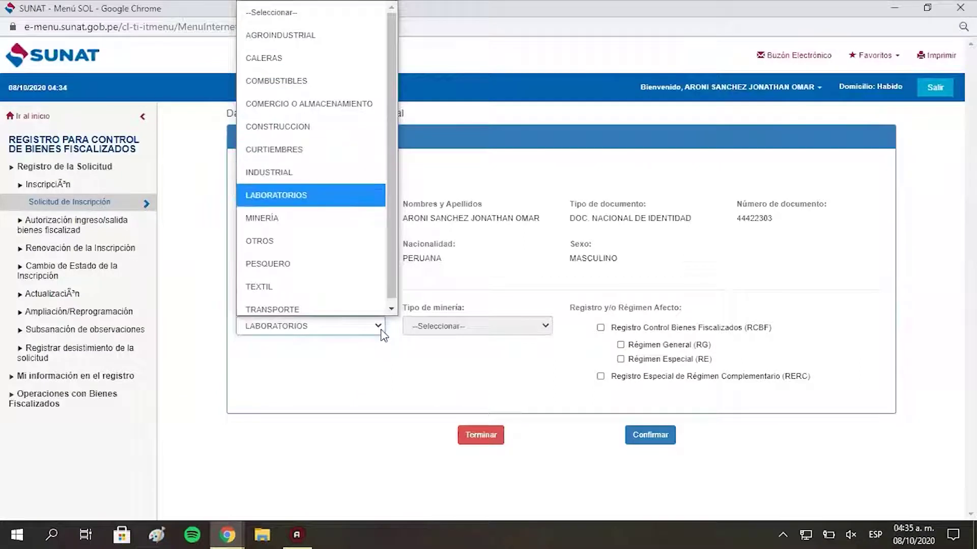
{"action": "key", "text": "Down"}
{"action": "key", "text": "Return"}
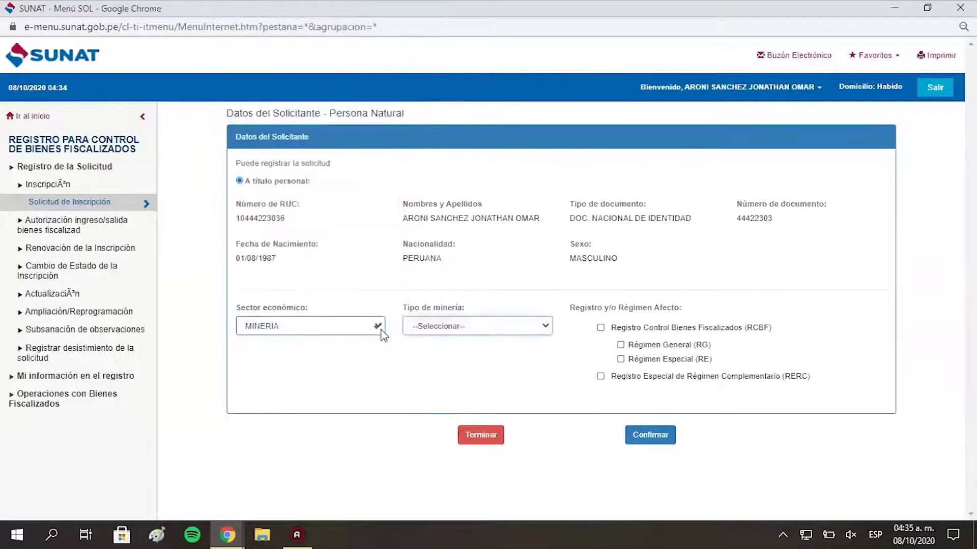
{"action": "left_click", "coordinate": [544, 331]}
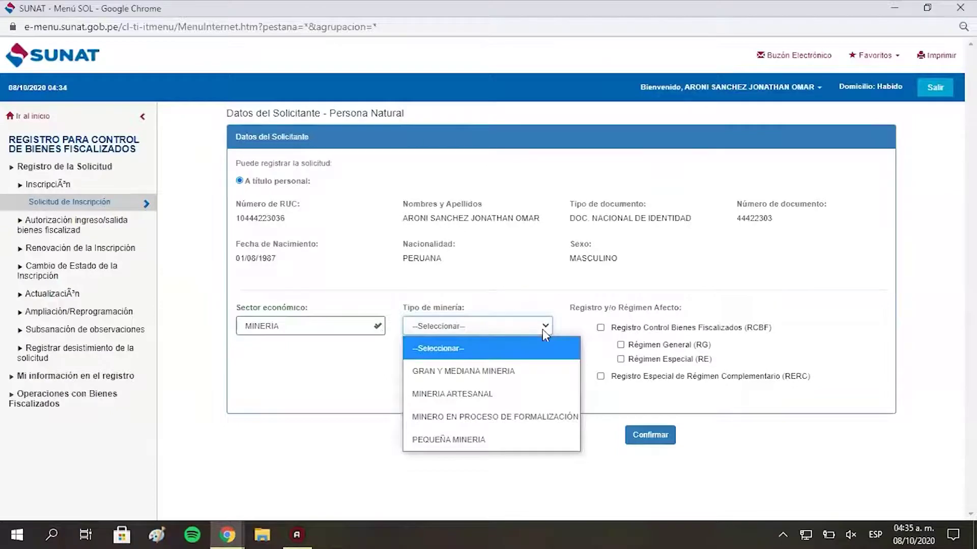
{"action": "key", "text": "Down"}
{"action": "key", "text": "Down"}
{"action": "key", "text": "Down"}
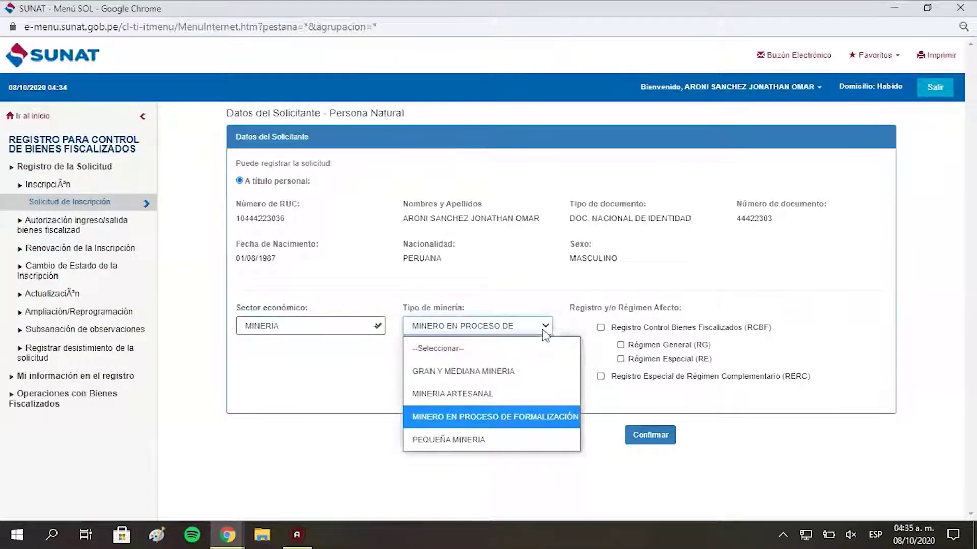
{"action": "key", "text": "Return"}
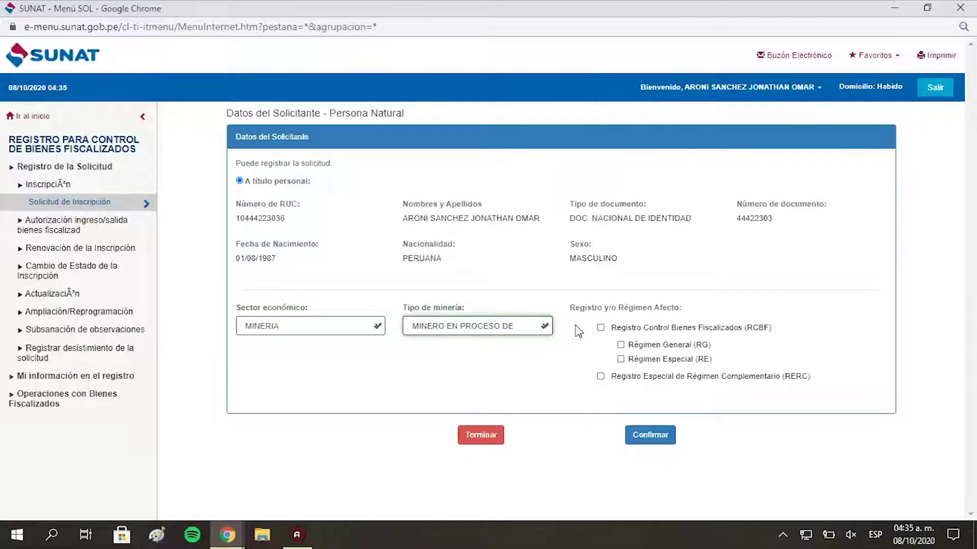
{"action": "mouse_move", "coordinate": [623, 348]}
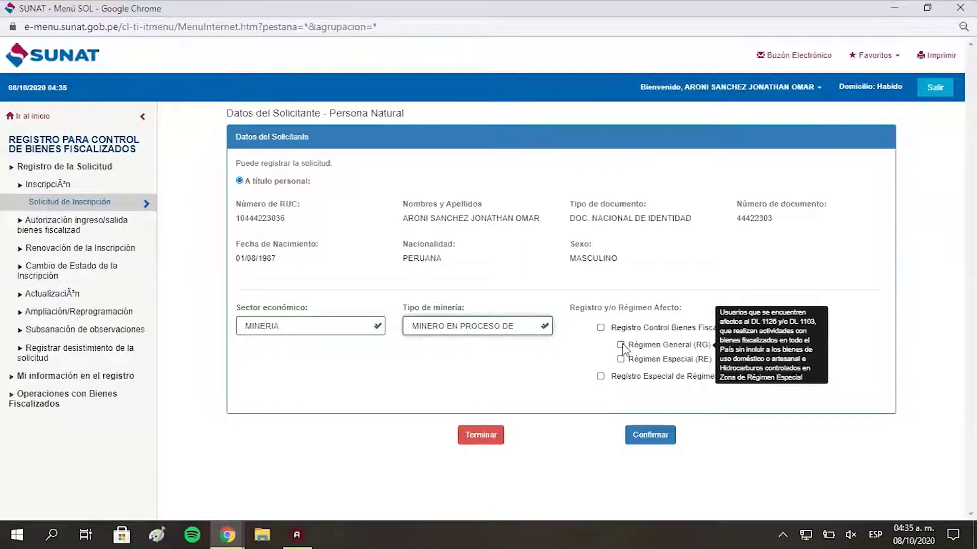
{"action": "left_click", "coordinate": [621, 346]}
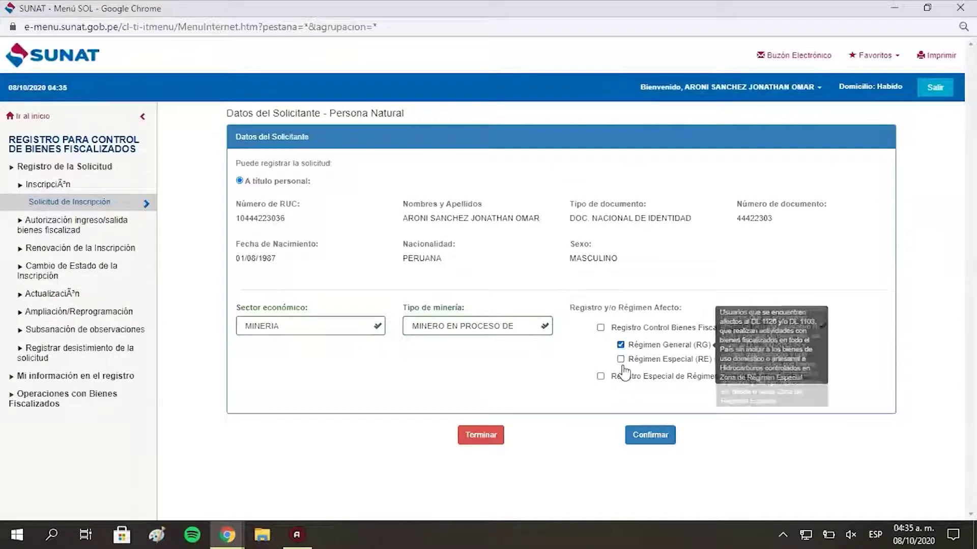
{"action": "left_click", "coordinate": [643, 436]}
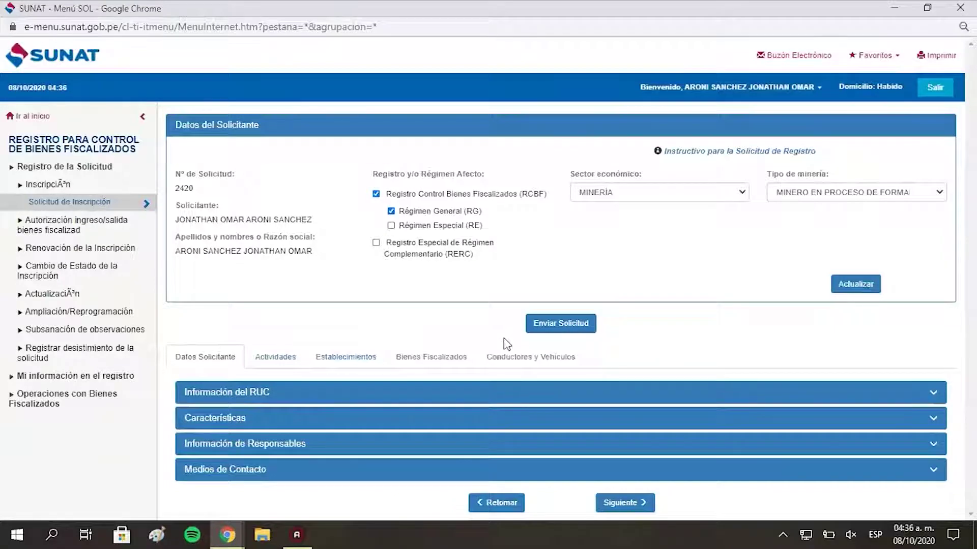
Review the Información del RUC panel, then expand the Características questions 01–05.
{"action": "left_click", "coordinate": [217, 396]}
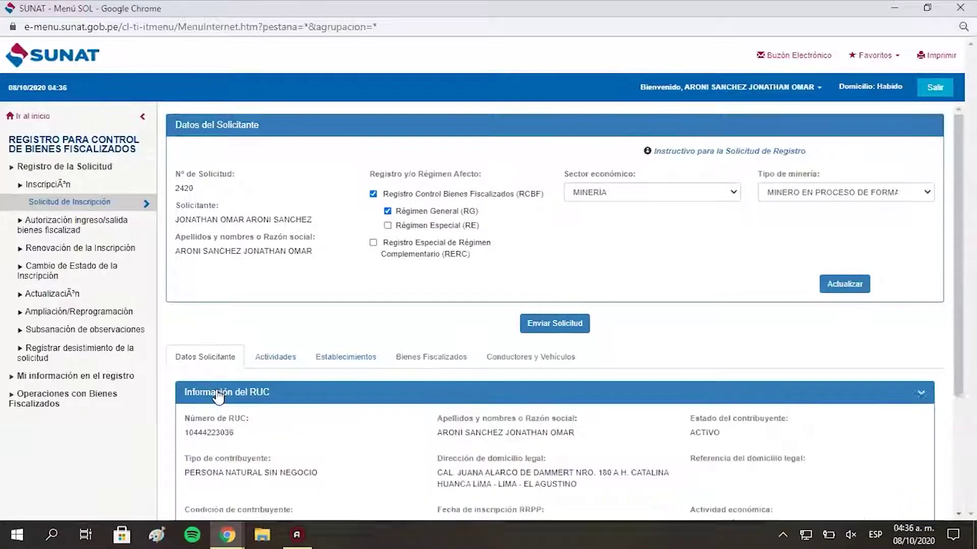
{"action": "scroll", "coordinate": [219, 395], "scroll_direction": "down", "scroll_amount": 2}
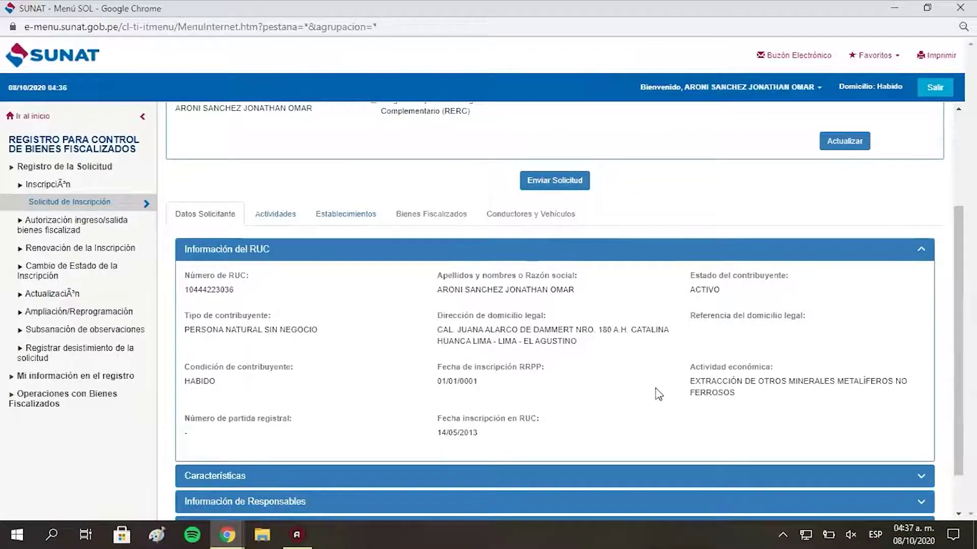
{"action": "scroll", "coordinate": [658, 394], "scroll_direction": "down", "scroll_amount": 1}
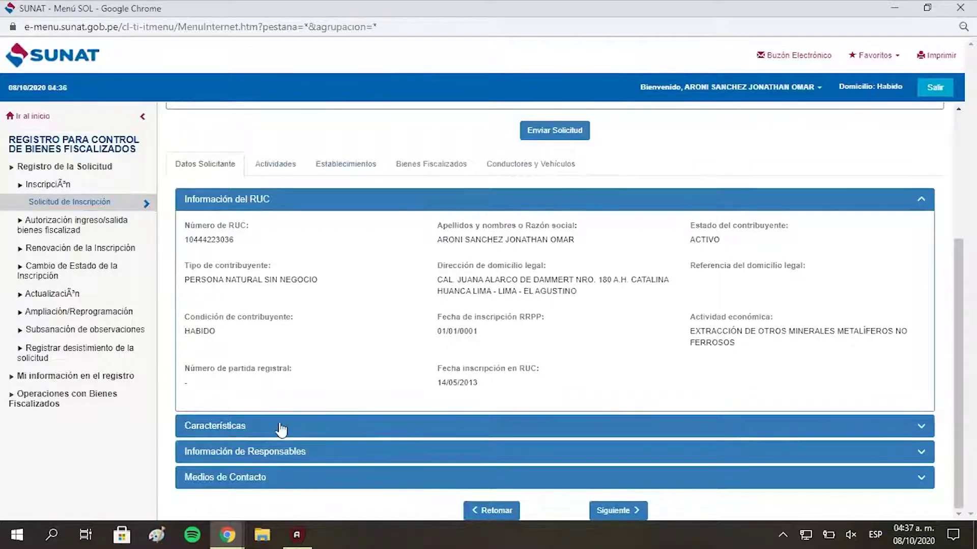
{"action": "left_click", "coordinate": [243, 429]}
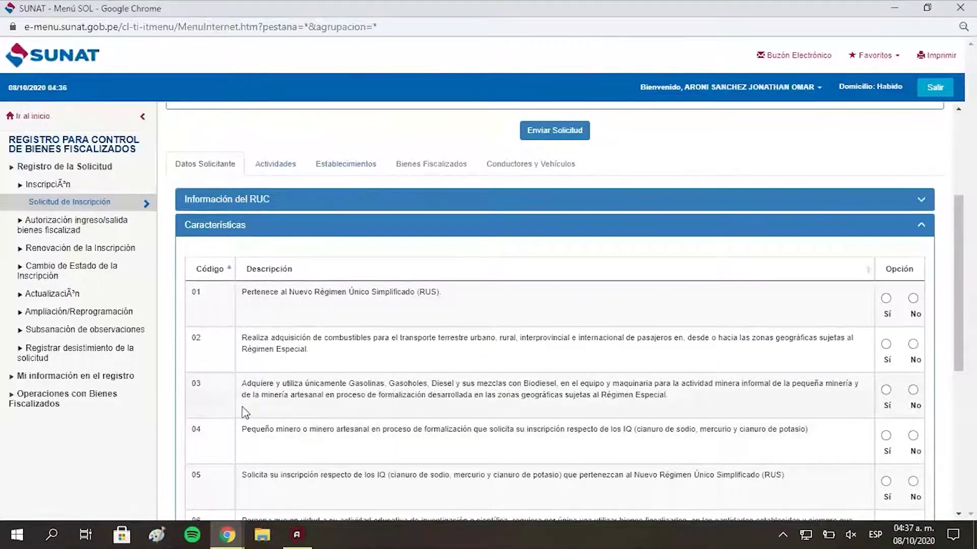
Zoom out and answer Características: Sí for item 04, No for items 01–03 and 05–09.
{"action": "scroll", "coordinate": [244, 409], "scroll_direction": "down", "scroll_amount": 1}
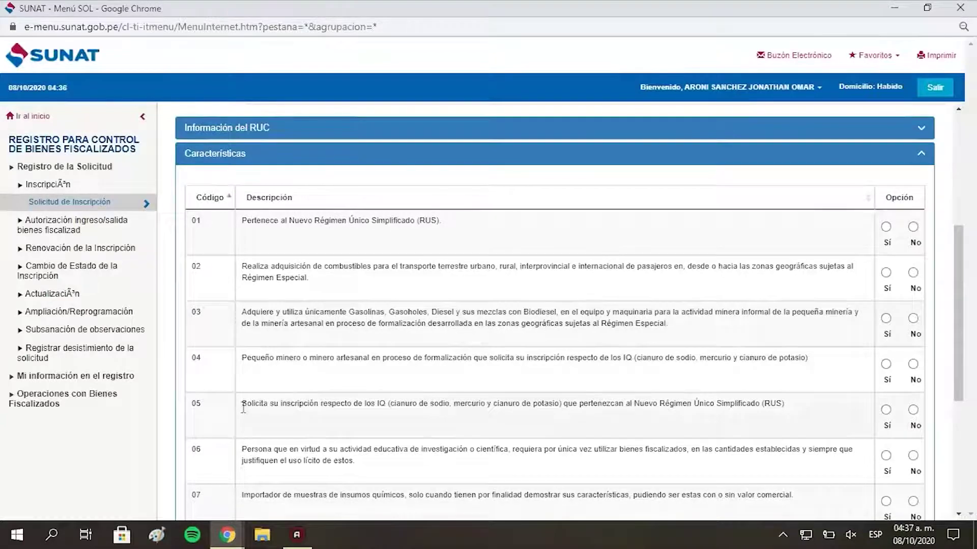
{"action": "key", "text": "ctrl+minus"}
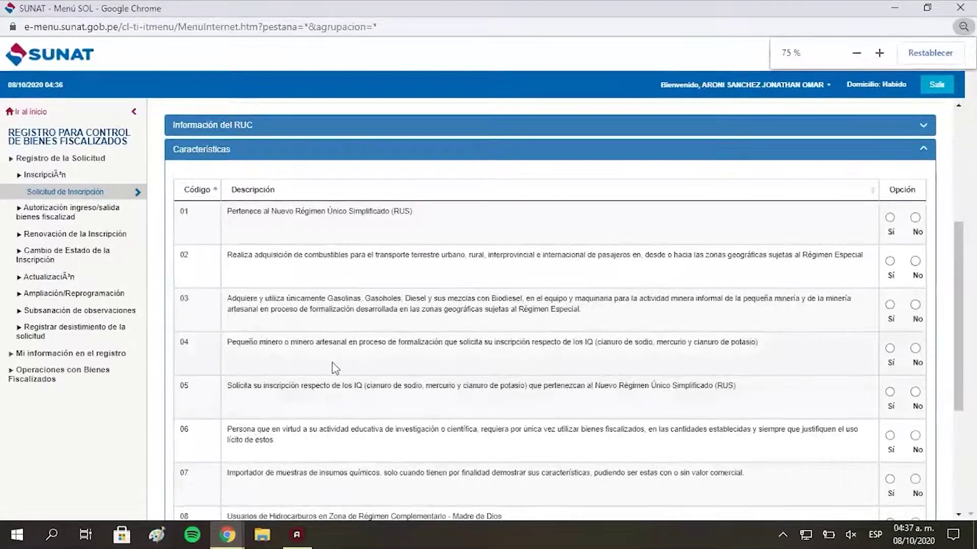
{"action": "scroll", "coordinate": [495, 367], "scroll_direction": "down", "scroll_amount": 1}
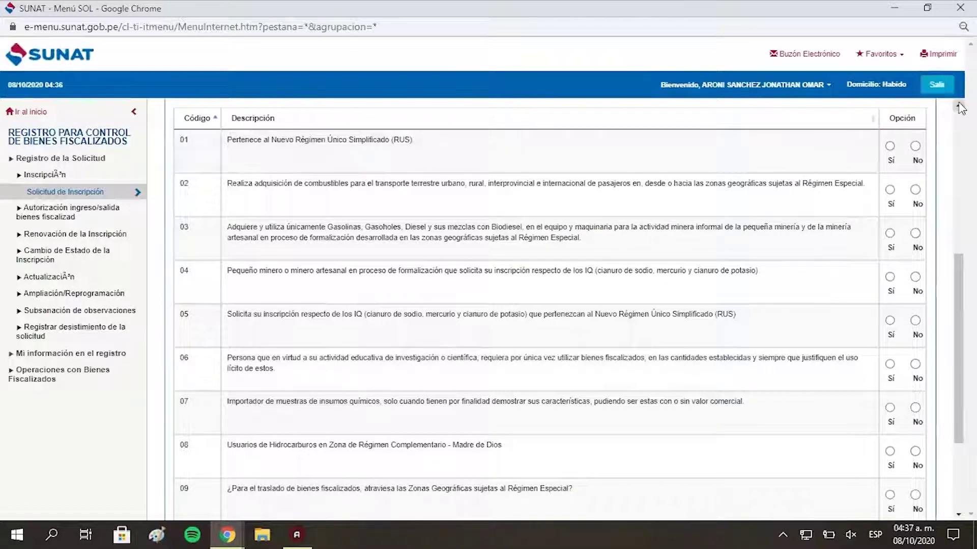
{"action": "left_click", "coordinate": [915, 146]}
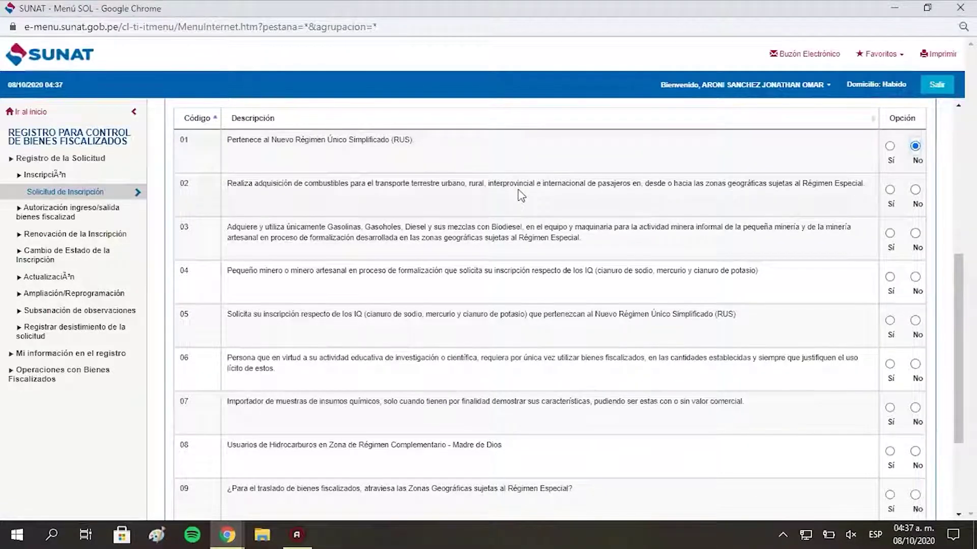
{"action": "left_click", "coordinate": [915, 190]}
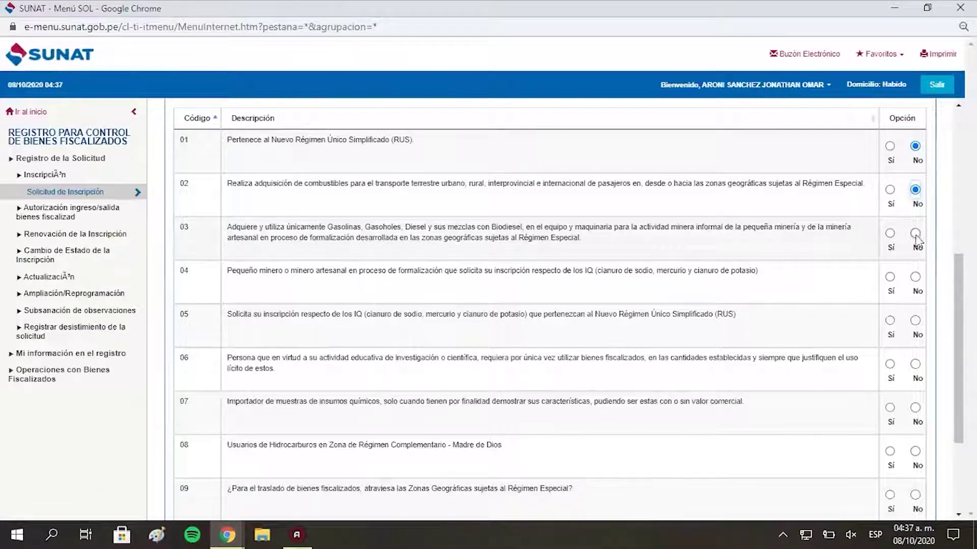
{"action": "left_click", "coordinate": [914, 237]}
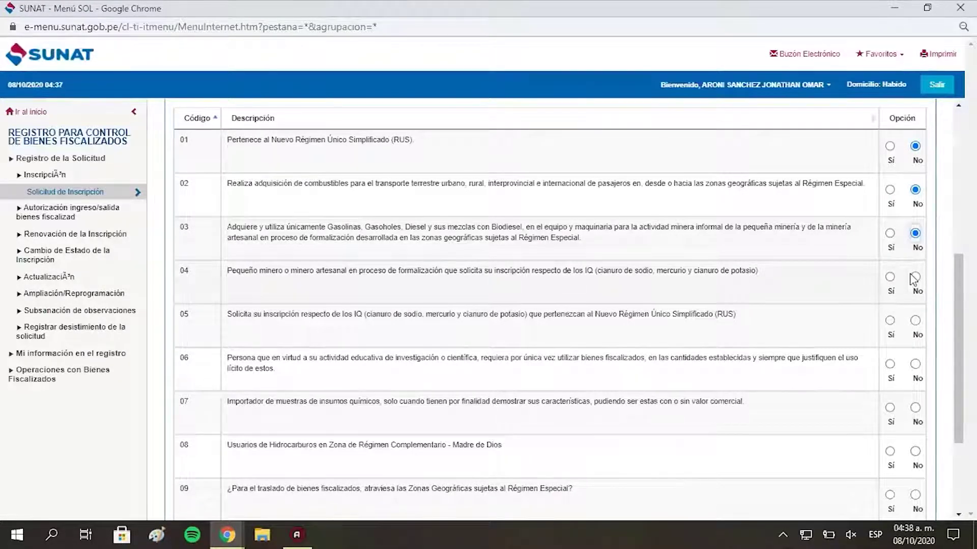
{"action": "left_click", "coordinate": [889, 279]}
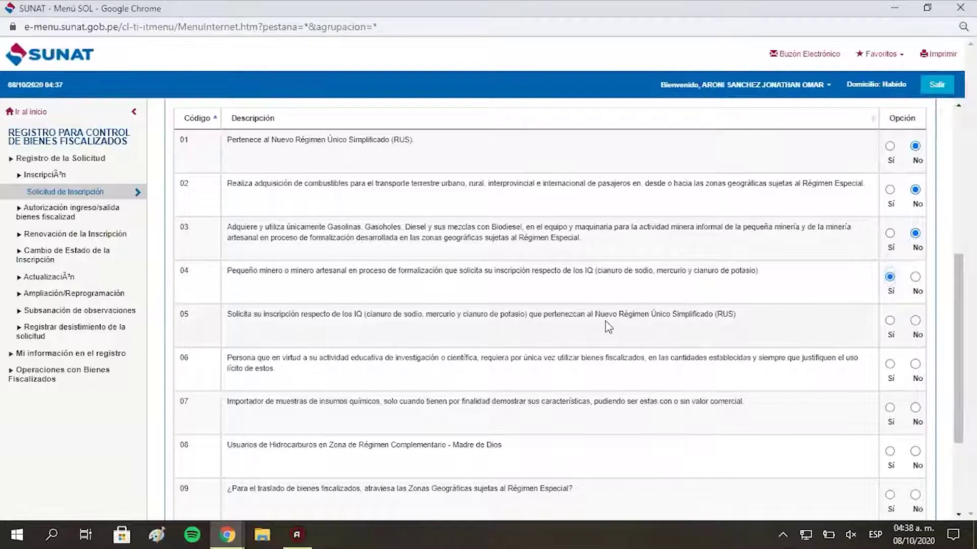
{"action": "left_click", "coordinate": [915, 321]}
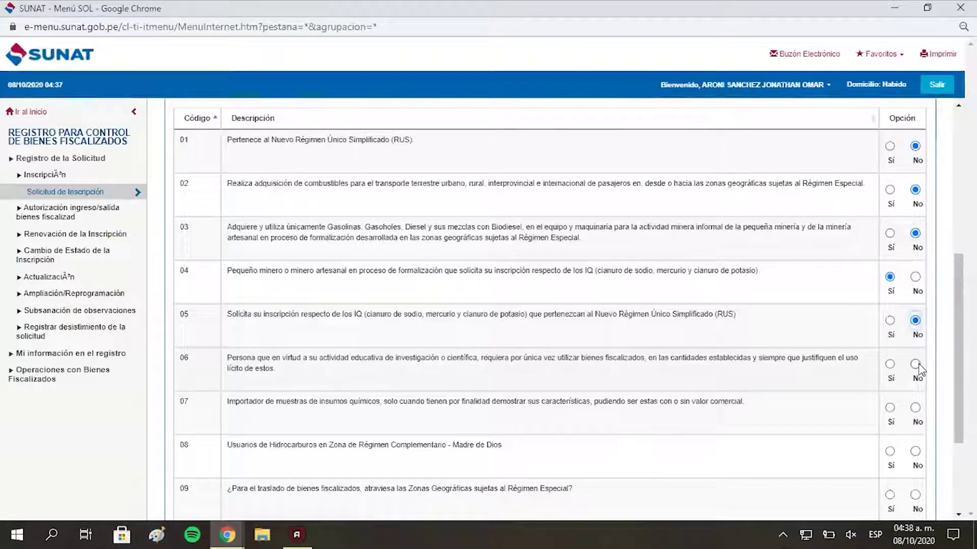
{"action": "left_click", "coordinate": [915, 364]}
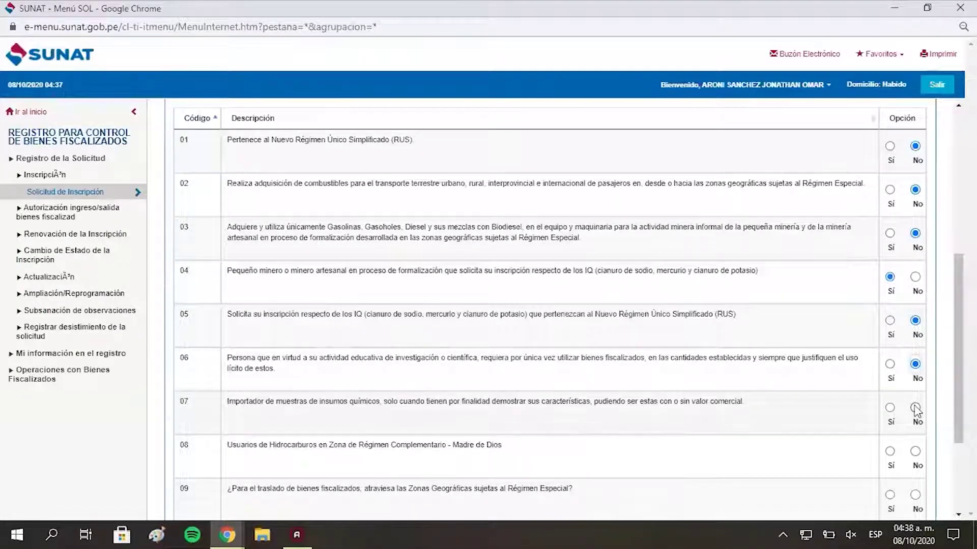
{"action": "left_click", "coordinate": [915, 408]}
{"action": "left_click", "coordinate": [915, 452]}
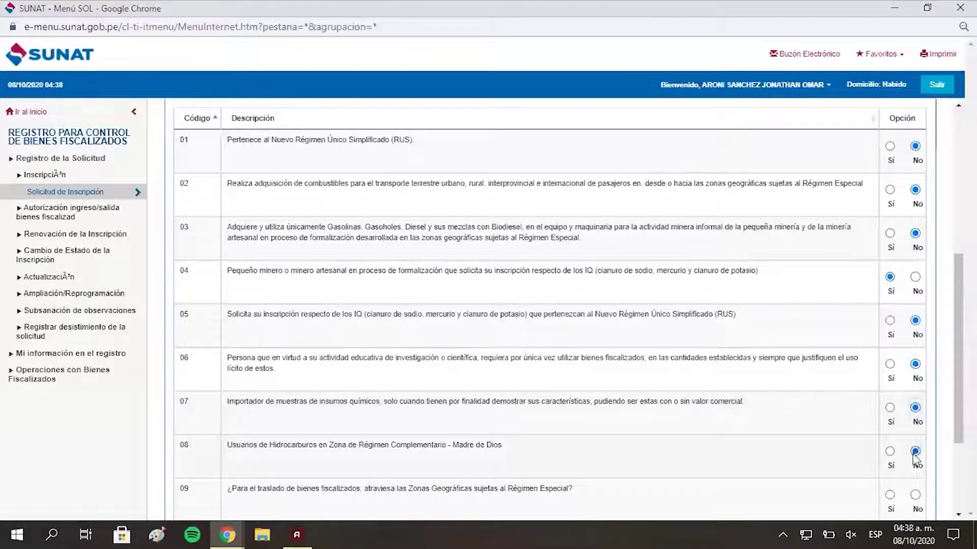
{"action": "left_click", "coordinate": [911, 500]}
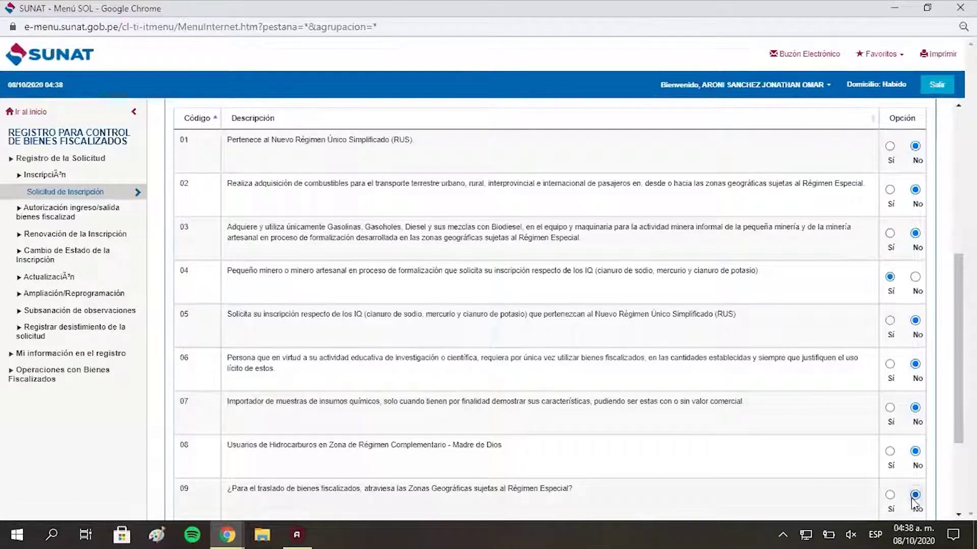
{"action": "scroll", "coordinate": [913, 504], "scroll_direction": "down", "scroll_amount": 3}
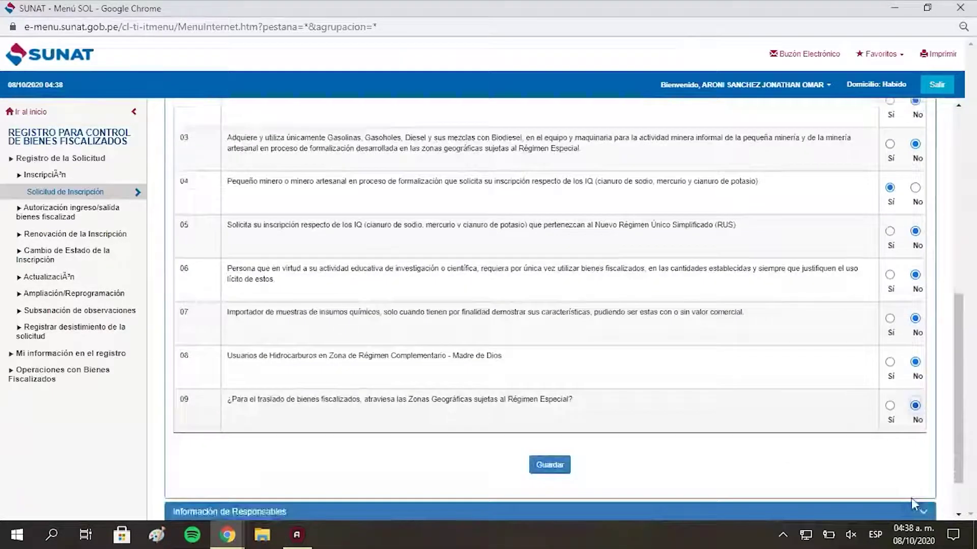
Save the Características answers, getting 'Se registraron con éxito los datos'.
{"action": "left_click", "coordinate": [554, 411]}
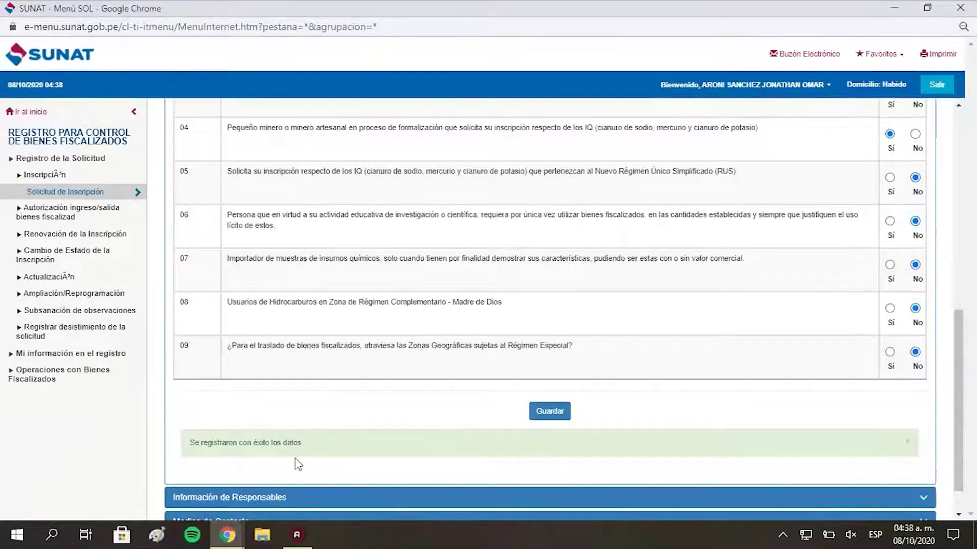
{"action": "scroll", "coordinate": [298, 462], "scroll_direction": "down", "scroll_amount": 1}
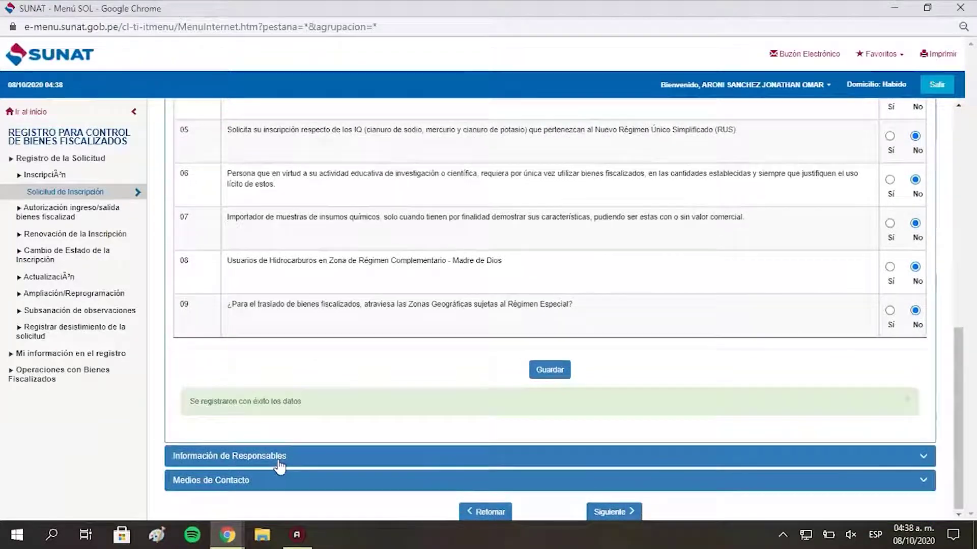
Expand Información de Responsables to show the notice that representatives come from the RUC.
{"action": "left_click", "coordinate": [289, 459]}
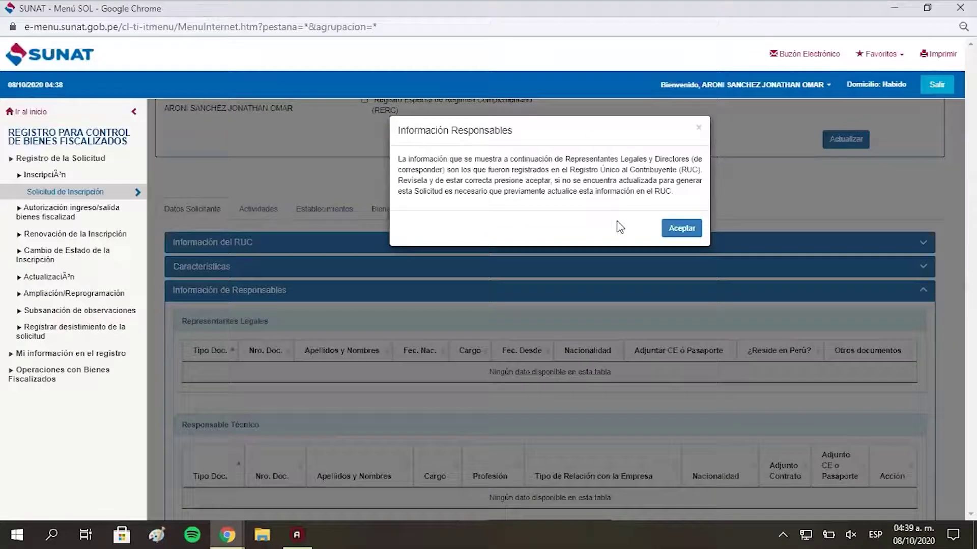
Acknowledge the RUC notice, start adding a technical responsible and accept the Declaración de Entendimiento.
{"action": "left_click", "coordinate": [682, 228]}
{"action": "left_click", "coordinate": [520, 441]}
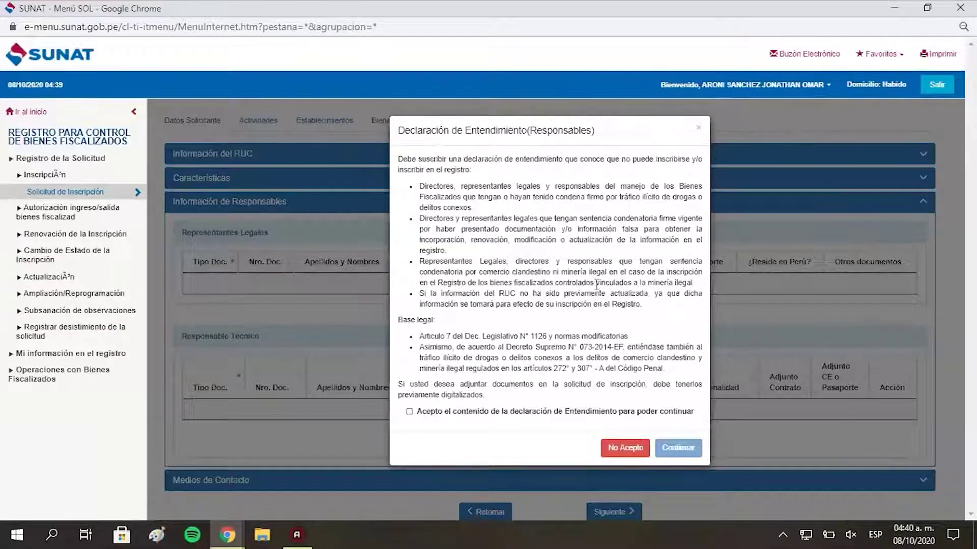
{"action": "left_click", "coordinate": [409, 412]}
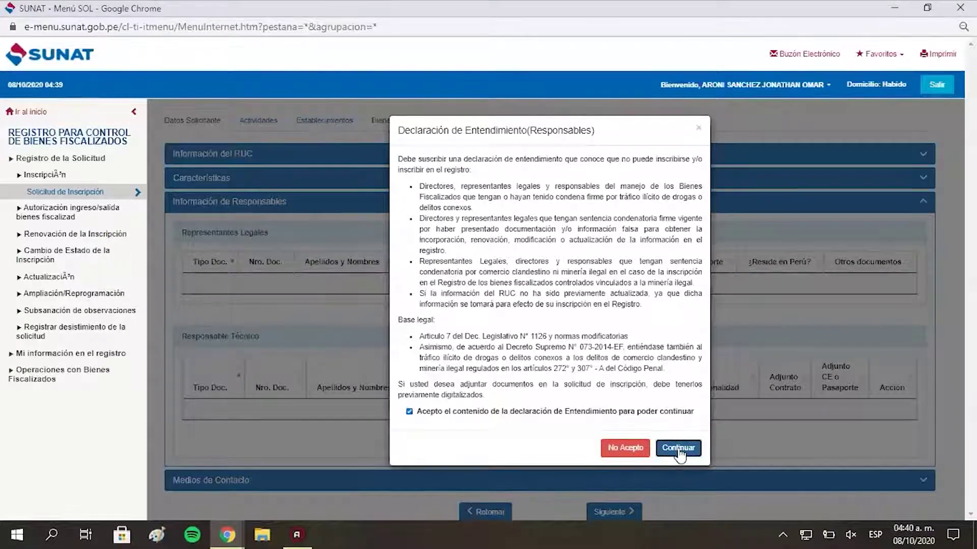
{"action": "left_click", "coordinate": [680, 448]}
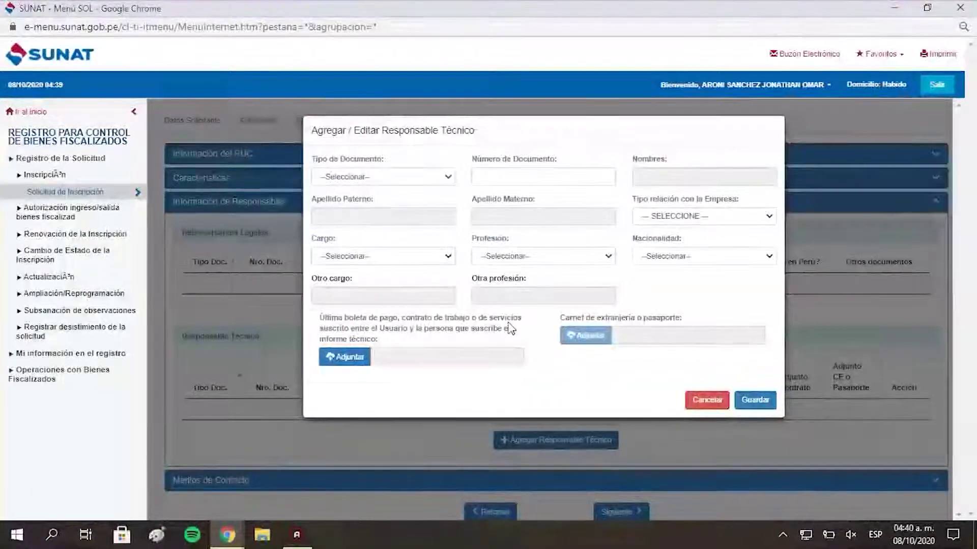
Identify the technical responsible by DNI so their names auto-fill, and set relation DEPENDIENTE.
{"action": "left_click", "coordinate": [450, 178]}
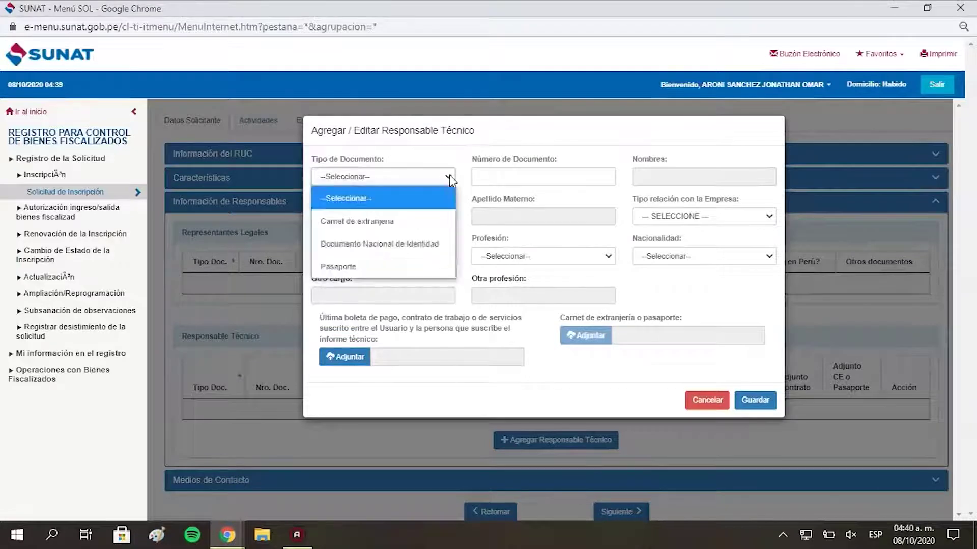
{"action": "left_click", "coordinate": [422, 239]}
{"action": "left_click", "coordinate": [486, 177]}
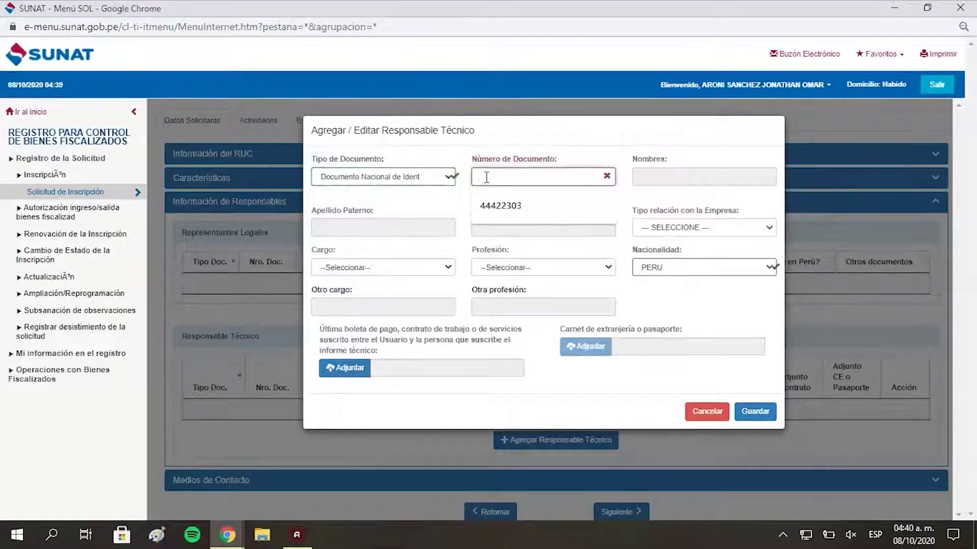
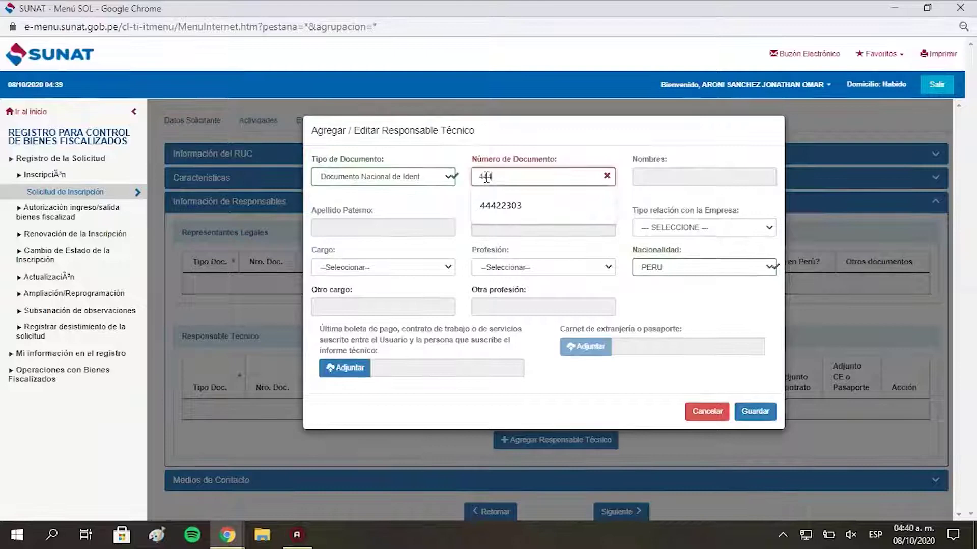
{"action": "left_click", "coordinate": [459, 199]}
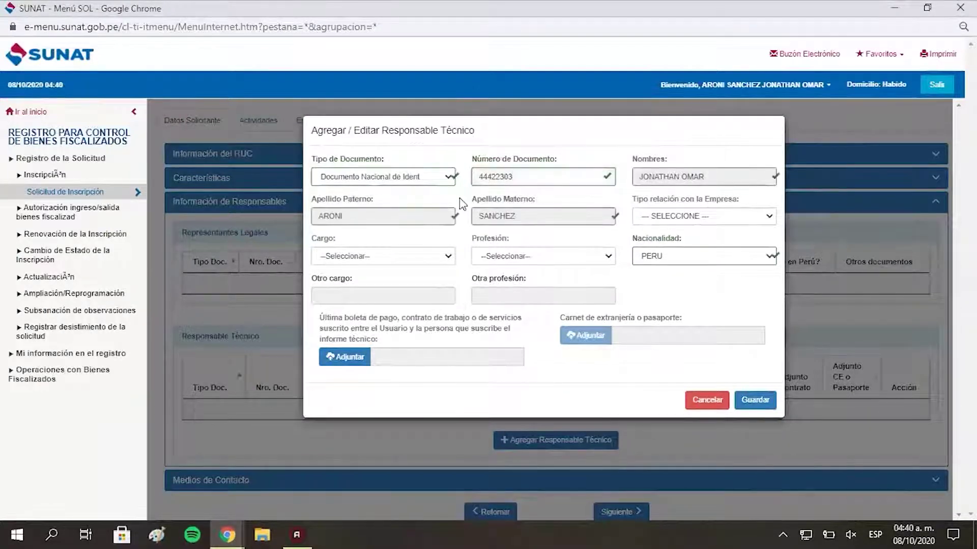
{"action": "left_click", "coordinate": [766, 218]}
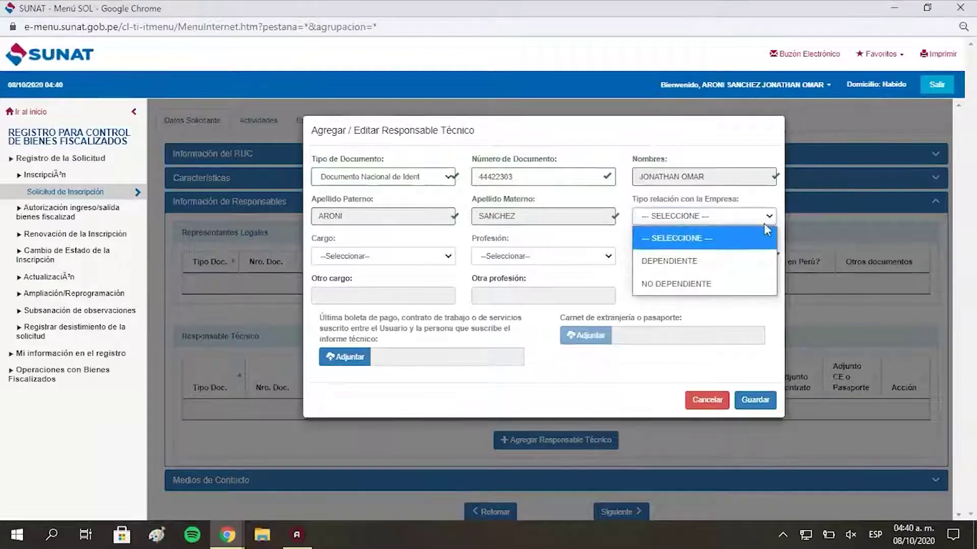
{"action": "left_click", "coordinate": [701, 259]}
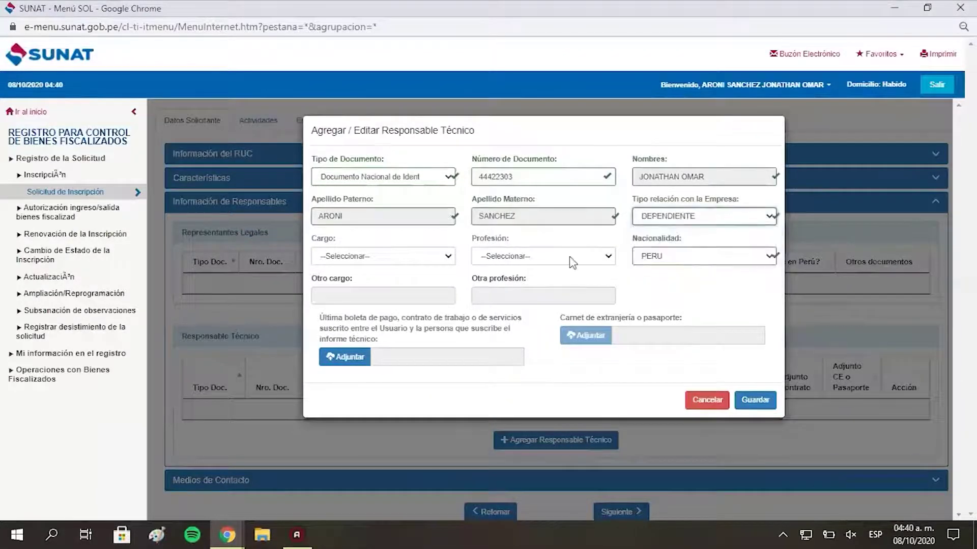
Set the responsible's Cargo to ADMINISTRADOR, replacing an initial OTROS PERSONA NATURAL choice.
{"action": "left_click", "coordinate": [449, 257]}
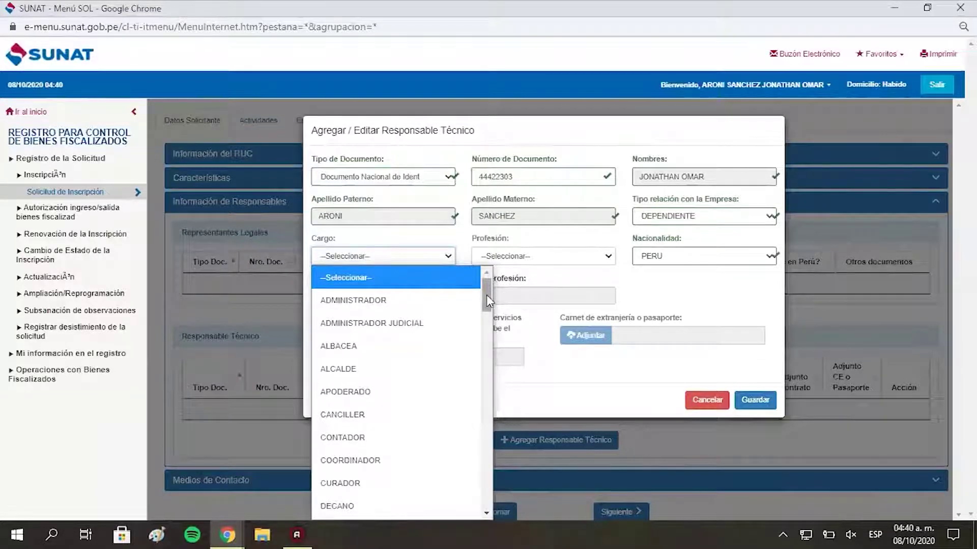
{"action": "key", "text": "Down"}
{"action": "key", "text": "Down"}
{"action": "key", "text": "Down"}
{"action": "key", "text": "Down"}
{"action": "key", "text": "Down"}
{"action": "key", "text": "Down"}
{"action": "key", "text": "Down"}
{"action": "key", "text": "Down"}
{"action": "key", "text": "Down"}
{"action": "key", "text": "Down"}
{"action": "key", "text": "Down"}
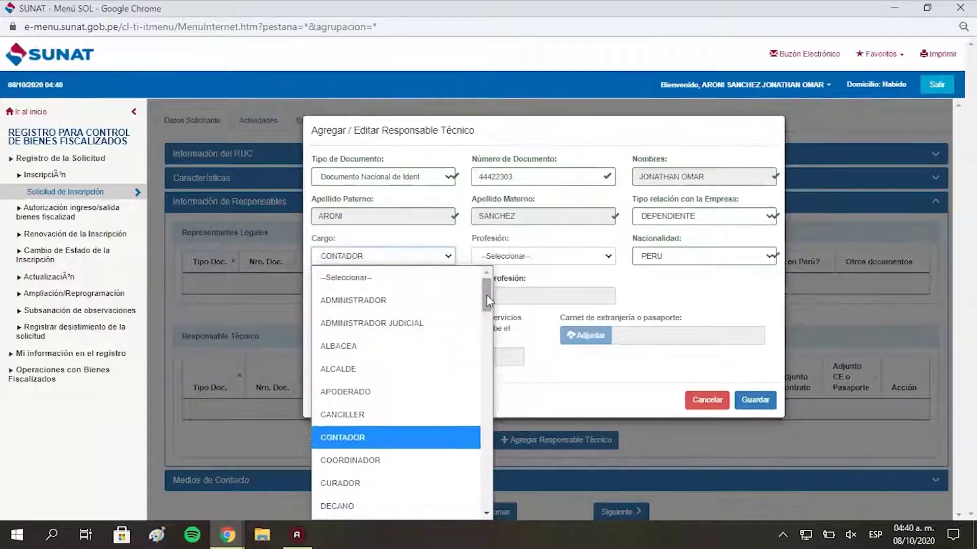
{"action": "key", "text": "Down"}
{"action": "key", "text": "Down"}
{"action": "key", "text": "Down"}
{"action": "key", "text": "Down"}
{"action": "key", "text": "Down"}
{"action": "key", "text": "Down"}
{"action": "key", "text": "Down"}
{"action": "key", "text": "Down"}
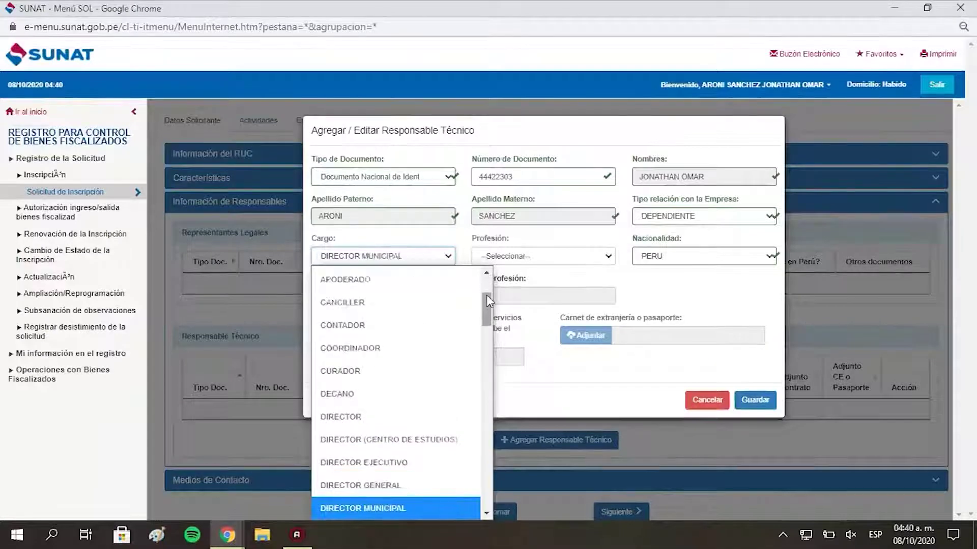
{"action": "key", "text": "Down"}
{"action": "key", "text": "Down"}
{"action": "key", "text": "Down"}
{"action": "key", "text": "Down"}
{"action": "key", "text": "Down"}
{"action": "key", "text": "Down"}
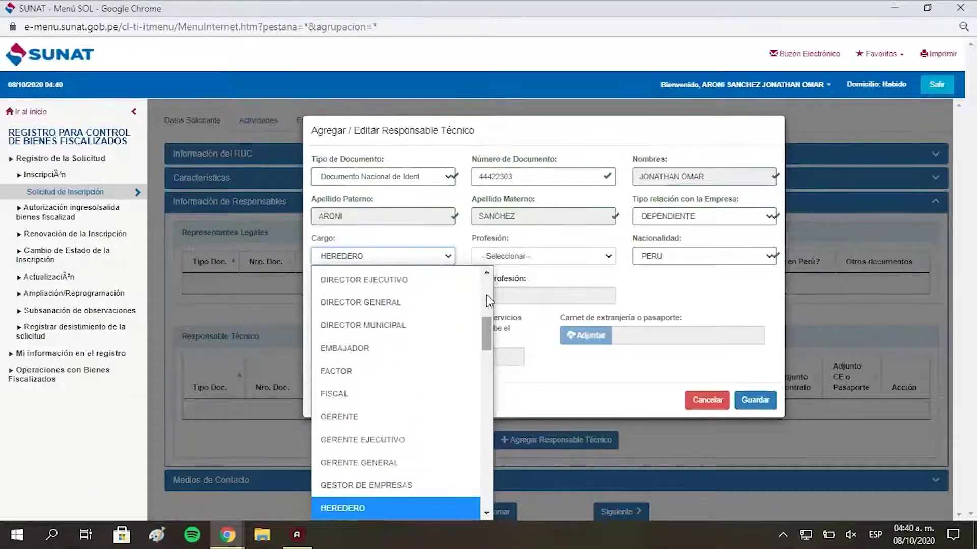
{"action": "key", "text": "Down"}
{"action": "key", "text": "Down"}
{"action": "key", "text": "Down"}
{"action": "key", "text": "Down"}
{"action": "key", "text": "Down"}
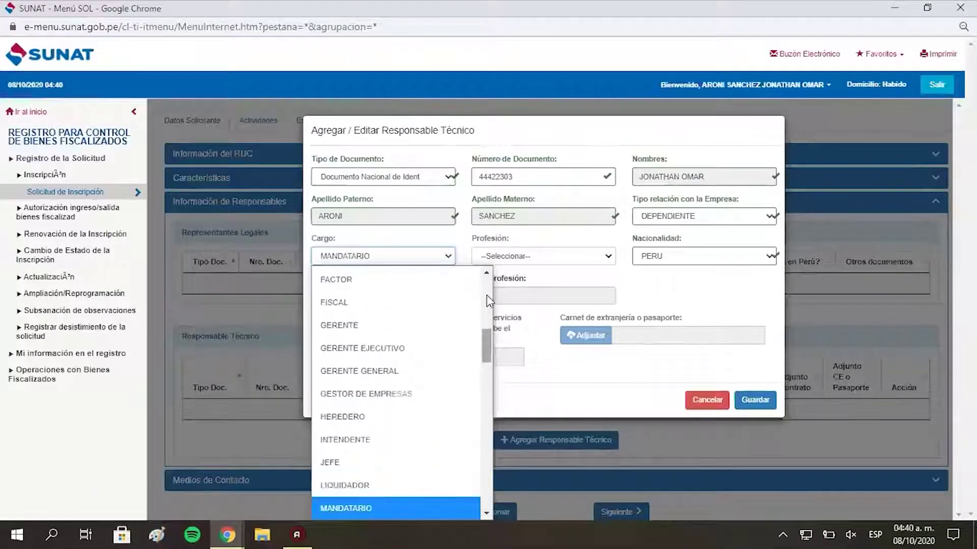
{"action": "key", "text": "Down"}
{"action": "key", "text": "Down"}
{"action": "key", "text": "Down"}
{"action": "key", "text": "Down"}
{"action": "key", "text": "Down"}
{"action": "key", "text": "Down"}
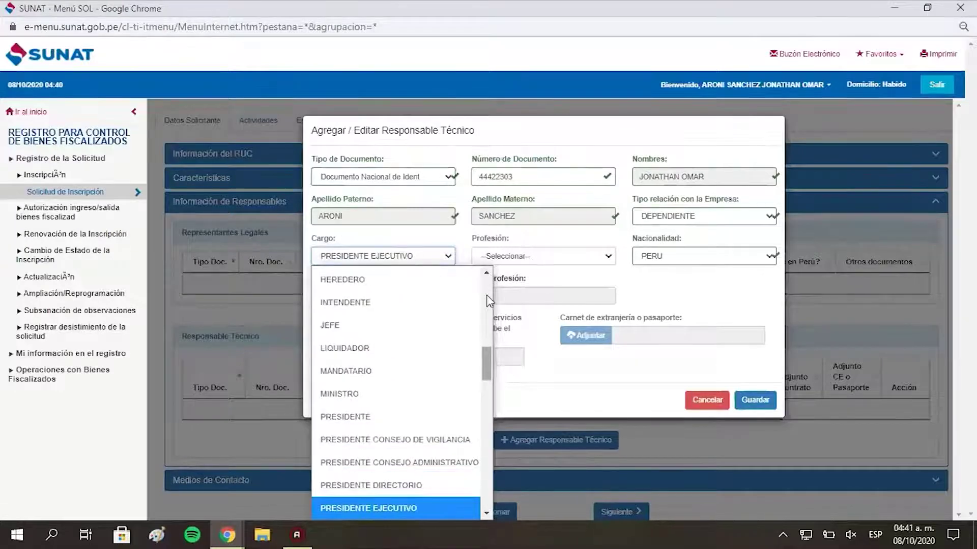
{"action": "key", "text": "Down"}
{"action": "key", "text": "Down"}
{"action": "key", "text": "Down"}
{"action": "key", "text": "Down"}
{"action": "key", "text": "Down"}
{"action": "key", "text": "Down"}
{"action": "key", "text": "Down"}
{"action": "key", "text": "Down"}
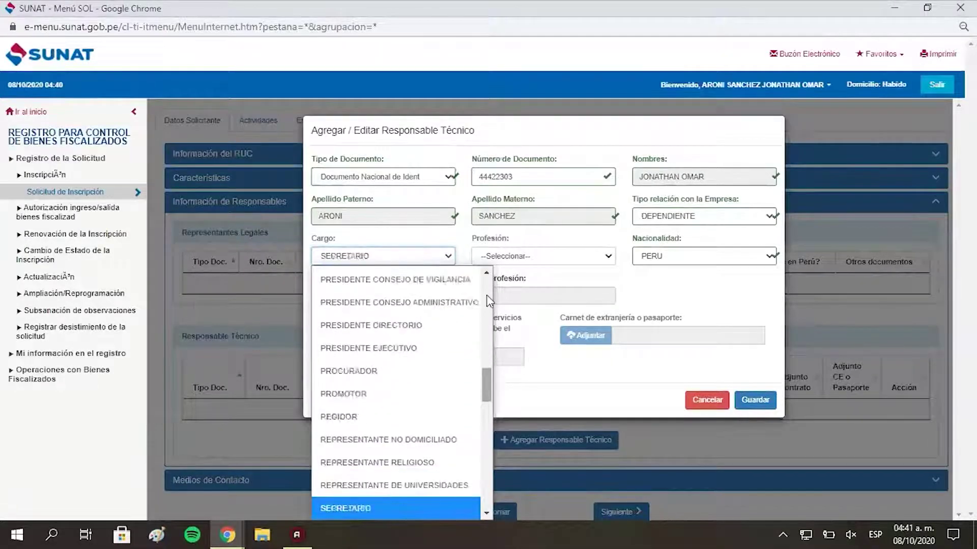
{"action": "key", "text": "Down"}
{"action": "key", "text": "Down"}
{"action": "key", "text": "Down"}
{"action": "key", "text": "Down"}
{"action": "key", "text": "Down"}
{"action": "key", "text": "Down"}
{"action": "key", "text": "Down"}
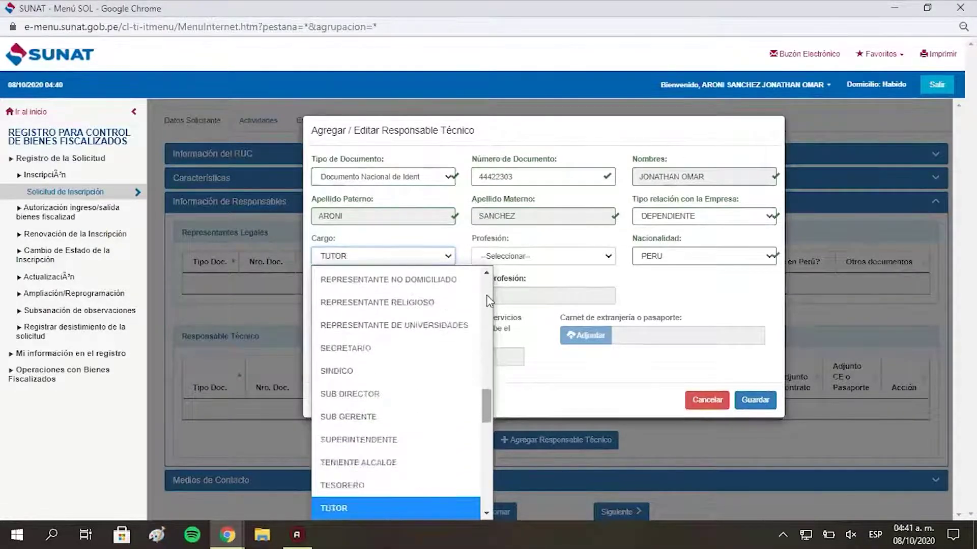
{"action": "key", "text": "Down"}
{"action": "key", "text": "Down"}
{"action": "key", "text": "Down"}
{"action": "key", "text": "Down"}
{"action": "key", "text": "Down"}
{"action": "key", "text": "Down"}
{"action": "key", "text": "Down"}
{"action": "key", "text": "Down"}
{"action": "key", "text": "Down"}
{"action": "key", "text": "Down"}
{"action": "key", "text": "Down"}
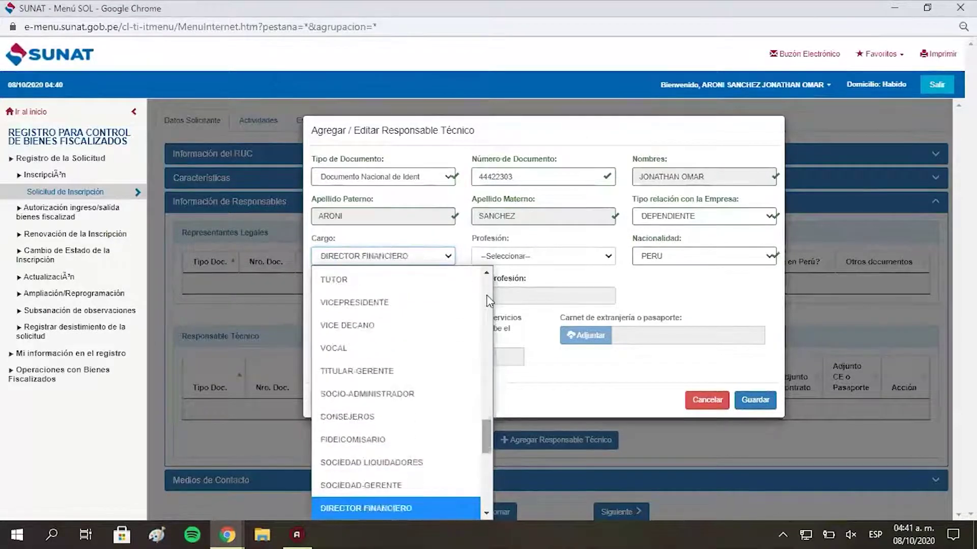
{"action": "key", "text": "Down"}
{"action": "key", "text": "Down"}
{"action": "key", "text": "Down"}
{"action": "key", "text": "Down"}
{"action": "key", "text": "Down"}
{"action": "key", "text": "Down"}
{"action": "key", "text": "Down"}
{"action": "key", "text": "Down"}
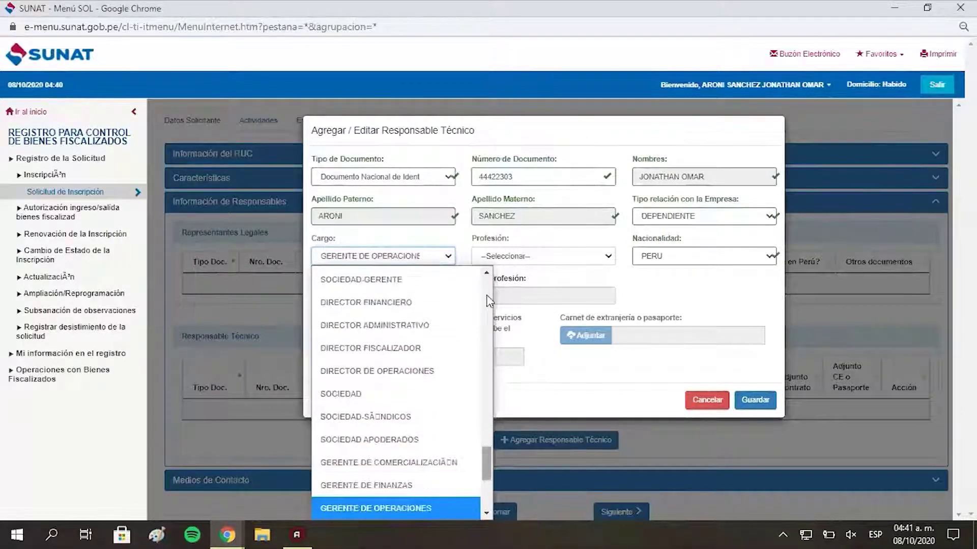
{"action": "key", "text": "Down"}
{"action": "key", "text": "Down"}
{"action": "key", "text": "Down"}
{"action": "key", "text": "Down"}
{"action": "key", "text": "Down"}
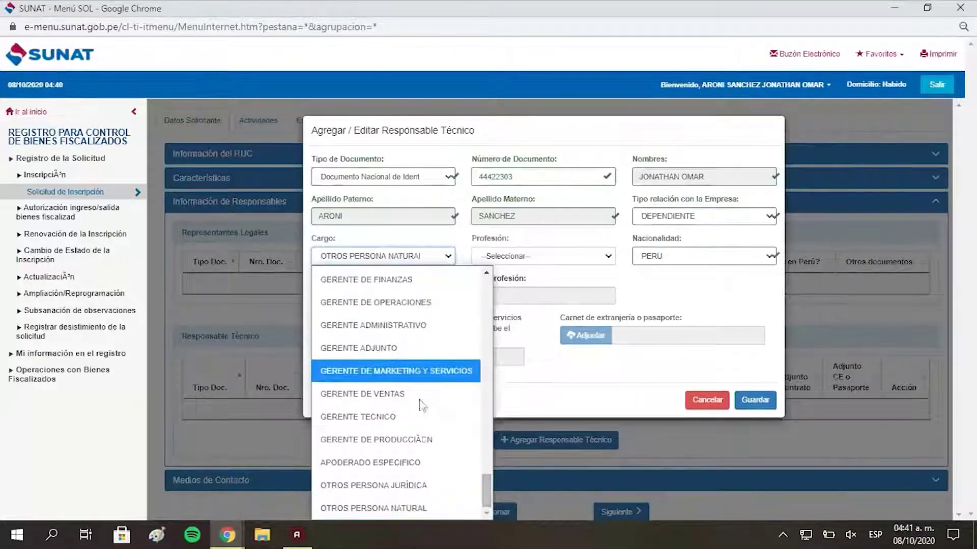
{"action": "left_click", "coordinate": [401, 508]}
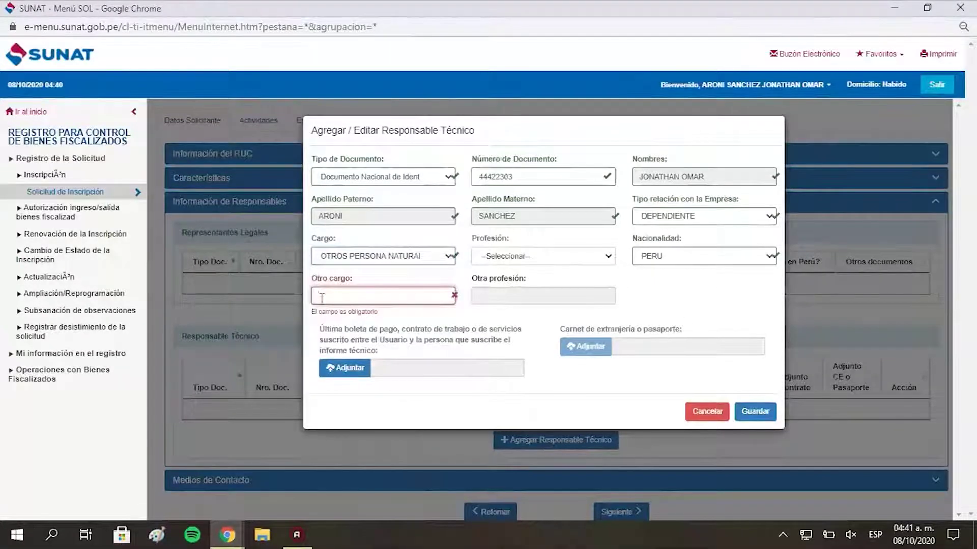
{"action": "left_click", "coordinate": [449, 256]}
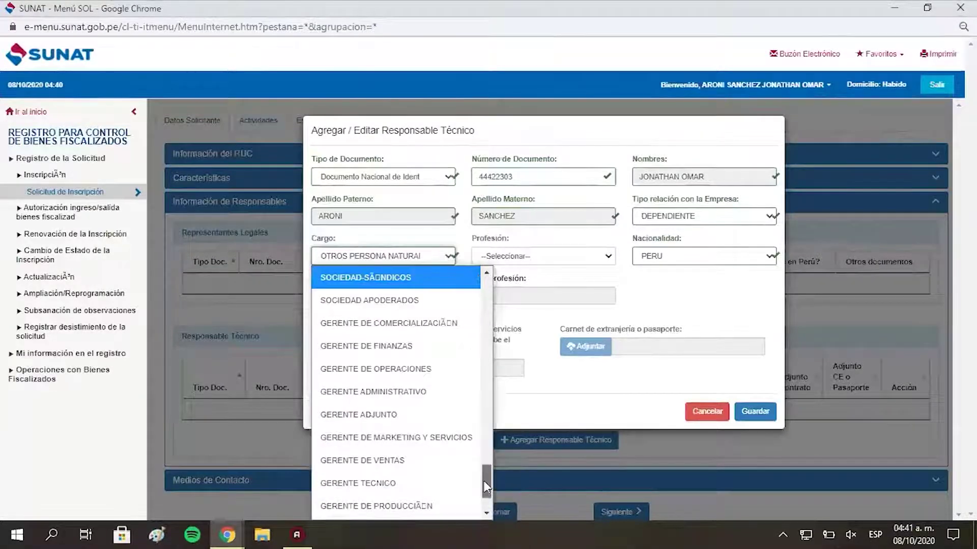
{"action": "left_click_drag", "start_coordinate": [484, 485], "coordinate": [483, 450]}
{"action": "scroll", "coordinate": [440, 279], "scroll_direction": "up", "scroll_amount": 15}
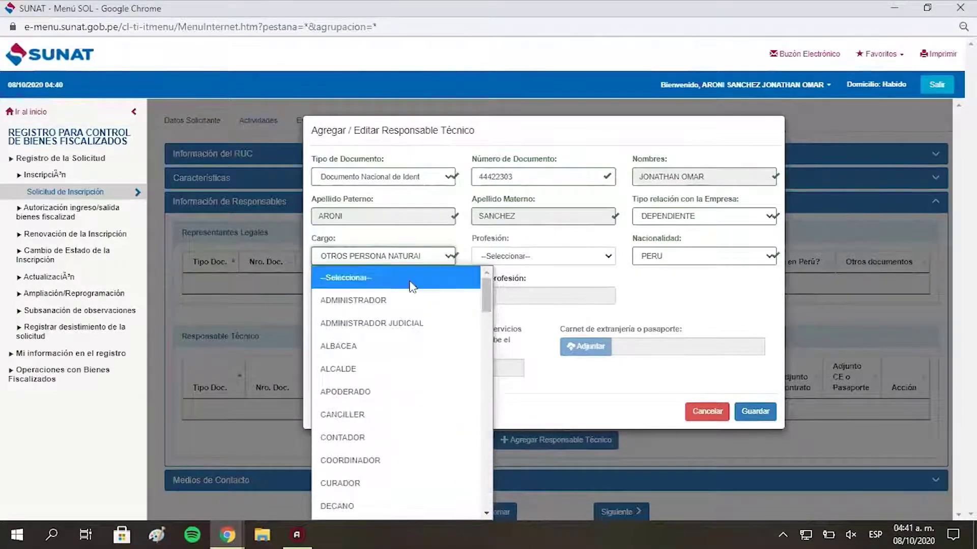
{"action": "left_click", "coordinate": [365, 303]}
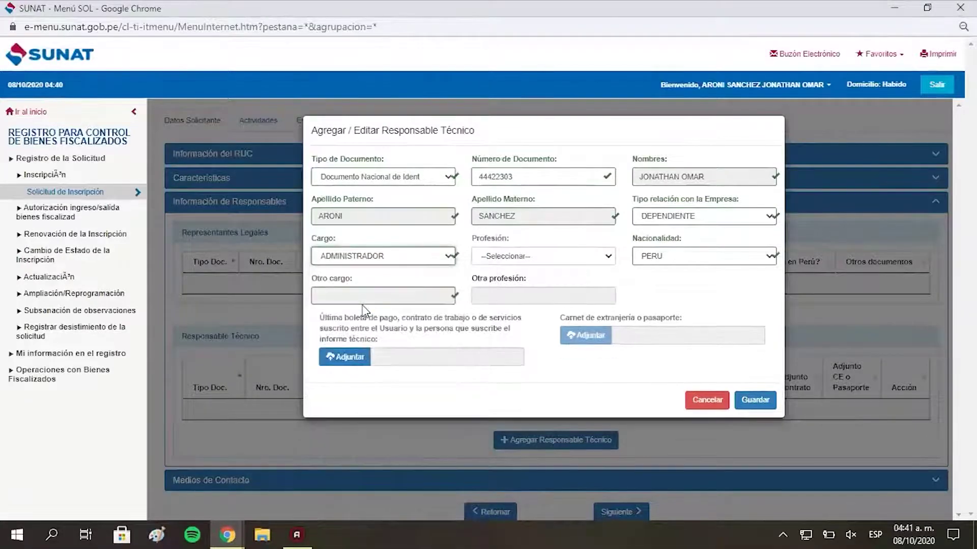
Browse the Profesión list, first landing on PROFESION U OCUPACION NO ESPECIFICADA.
{"action": "left_click", "coordinate": [609, 256]}
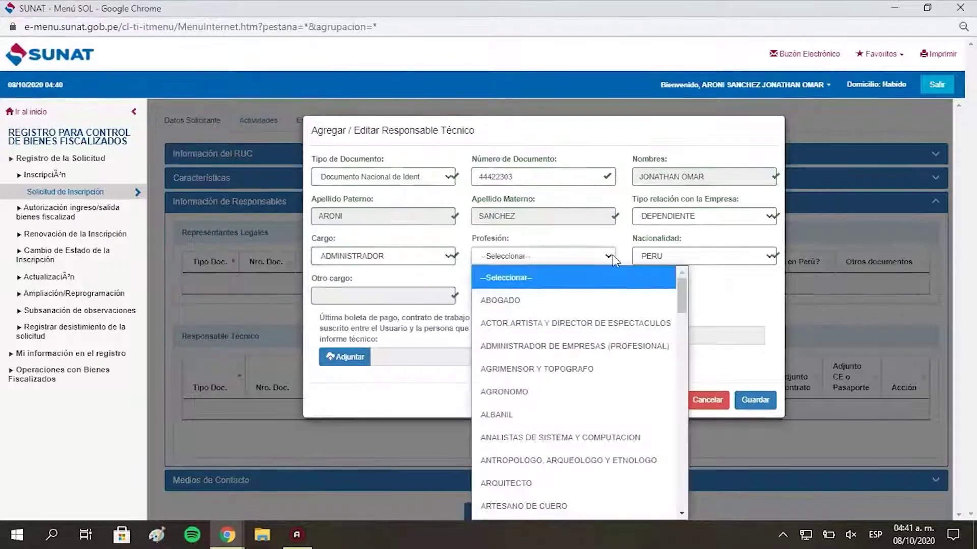
{"action": "key", "text": "Down"}
{"action": "key", "text": "Down"}
{"action": "key", "text": "Down"}
{"action": "key", "text": "Down"}
{"action": "key", "text": "Down"}
{"action": "key", "text": "Down"}
{"action": "key", "text": "Down"}
{"action": "key", "text": "Down"}
{"action": "key", "text": "Down"}
{"action": "key", "text": "Down"}
{"action": "key", "text": "Down"}
{"action": "key", "text": "Down"}
{"action": "key", "text": "Down"}
{"action": "key", "text": "Down"}
{"action": "key", "text": "Down"}
{"action": "key", "text": "Down"}
{"action": "key", "text": "Down"}
{"action": "key", "text": "Down"}
{"action": "key", "text": "Down"}
{"action": "key", "text": "Down"}
{"action": "key", "text": "Down"}
{"action": "key", "text": "Down"}
{"action": "key", "text": "Down"}
{"action": "key", "text": "Down"}
{"action": "key", "text": "Down"}
{"action": "key", "text": "Down"}
{"action": "key", "text": "Down"}
{"action": "key", "text": "Down"}
{"action": "key", "text": "Down"}
{"action": "key", "text": "Down"}
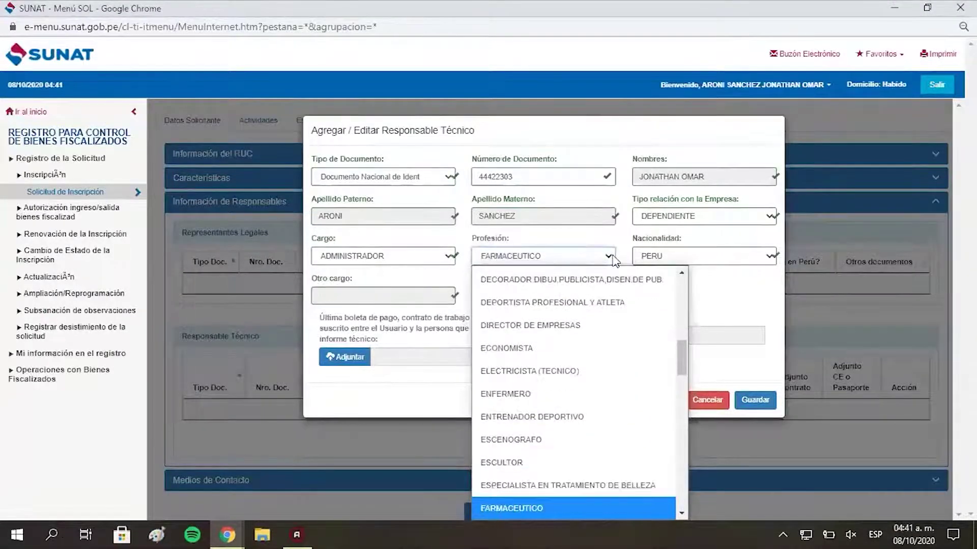
{"action": "key", "text": "Down"}
{"action": "key", "text": "Down"}
{"action": "key", "text": "Down"}
{"action": "key", "text": "Down"}
{"action": "key", "text": "Down"}
{"action": "key", "text": "Down"}
{"action": "key", "text": "Down"}
{"action": "key", "text": "Down"}
{"action": "key", "text": "Down"}
{"action": "key", "text": "Down"}
{"action": "key", "text": "Down"}
{"action": "key", "text": "Down"}
{"action": "key", "text": "Down"}
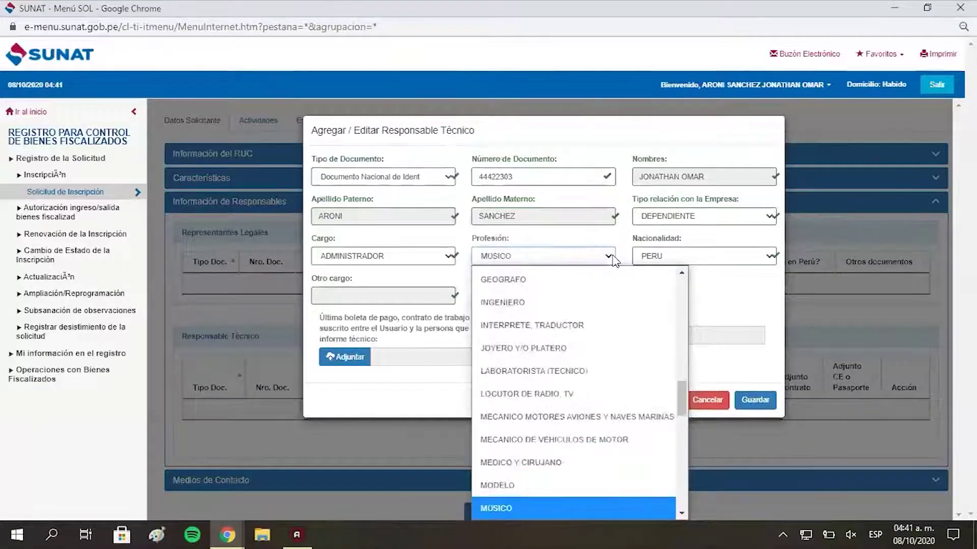
{"action": "key", "text": "Down"}
{"action": "key", "text": "Down"}
{"action": "key", "text": "Down"}
{"action": "key", "text": "Down"}
{"action": "key", "text": "Down"}
{"action": "key", "text": "Down"}
{"action": "key", "text": "Down"}
{"action": "key", "text": "Down"}
{"action": "key", "text": "Down"}
{"action": "key", "text": "Down"}
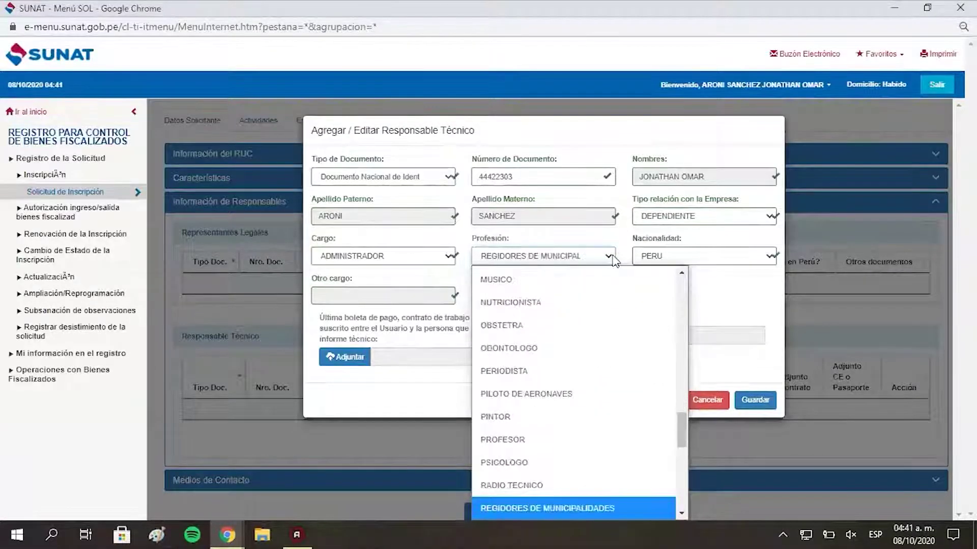
{"action": "key", "text": "Down"}
{"action": "key", "text": "Down"}
{"action": "key", "text": "Down"}
{"action": "key", "text": "Down"}
{"action": "key", "text": "Down"}
{"action": "key", "text": "Down"}
{"action": "key", "text": "Down"}
{"action": "key", "text": "Down"}
{"action": "key", "text": "Down"}
{"action": "key", "text": "Down"}
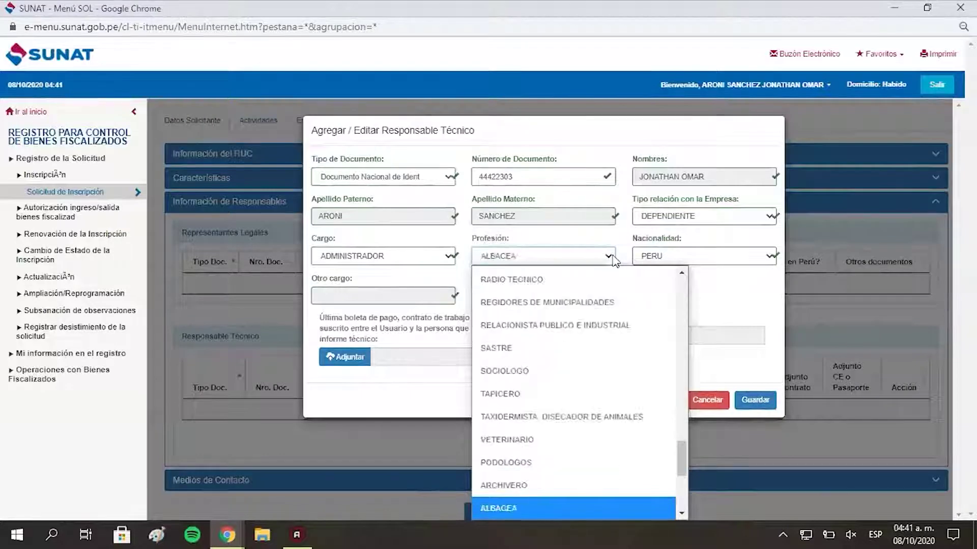
{"action": "key", "text": "Down"}
{"action": "key", "text": "Down"}
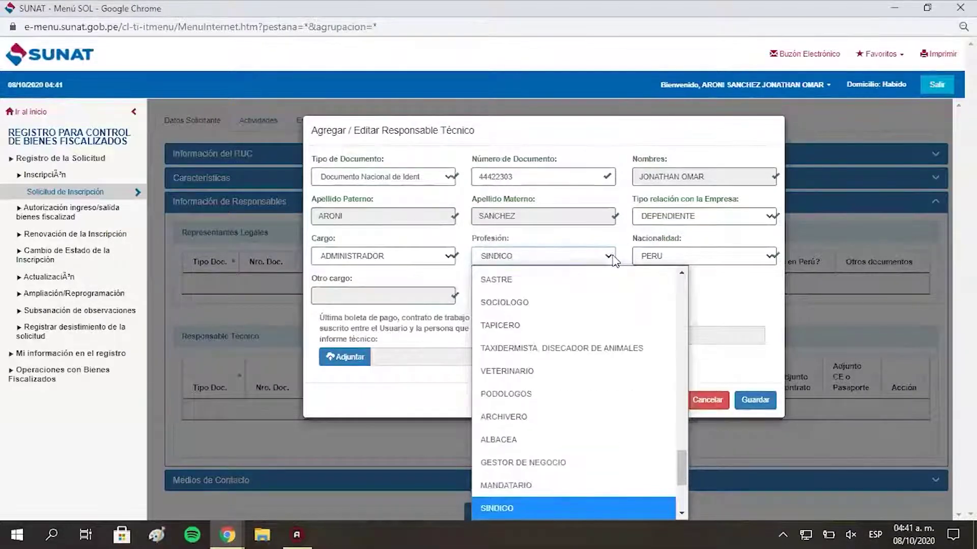
{"action": "key", "text": "Down"}
{"action": "key", "text": "Down"}
{"action": "key", "text": "Down"}
{"action": "key", "text": "Down"}
{"action": "key", "text": "Down"}
{"action": "key", "text": "Down"}
{"action": "key", "text": "Down"}
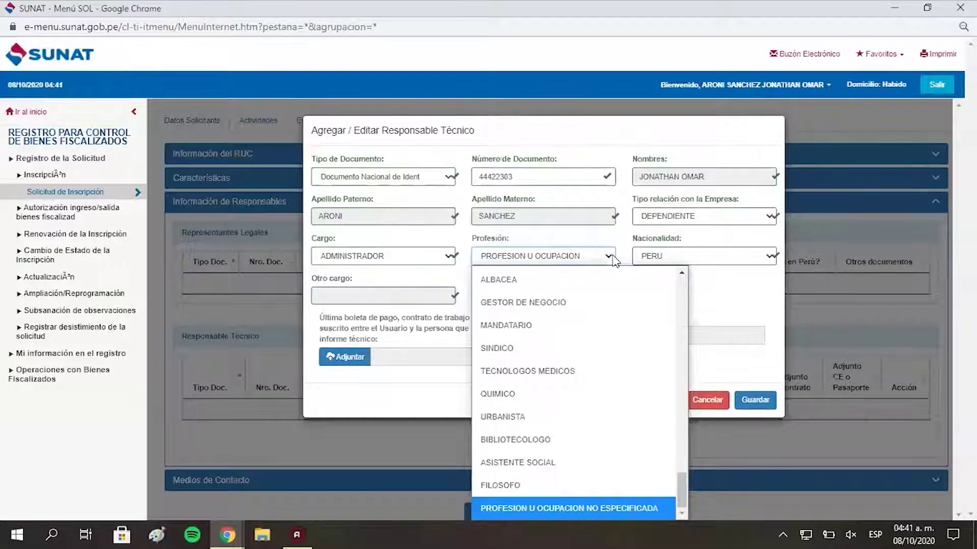
{"action": "left_click", "coordinate": [592, 508]}
{"action": "left_click", "coordinate": [488, 294]}
Change the profession to INGENIERO and save the technical responsible, confirming with SÍ.
{"action": "left_click", "coordinate": [608, 257]}
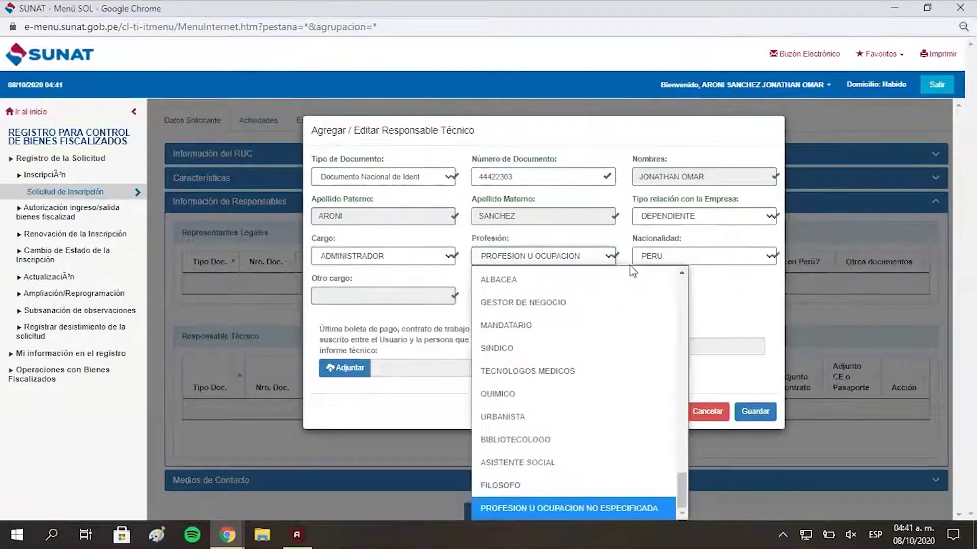
{"action": "scroll", "coordinate": [610, 356], "scroll_direction": "up", "scroll_amount": 2}
{"action": "left_click_drag", "start_coordinate": [682, 482], "coordinate": [667, 404]}
{"action": "scroll", "coordinate": [667, 403], "scroll_direction": "up", "scroll_amount": 1}
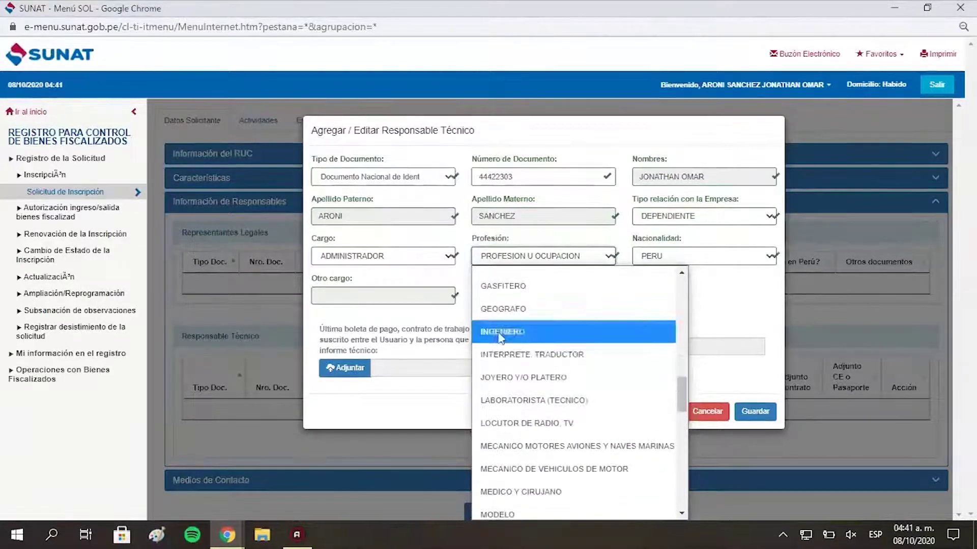
{"action": "left_click", "coordinate": [585, 322]}
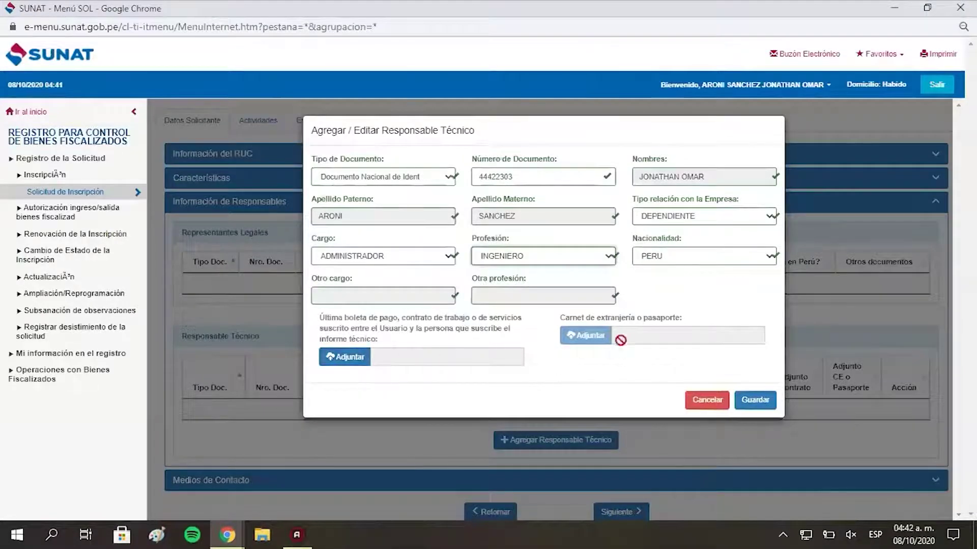
{"action": "left_click", "coordinate": [754, 401]}
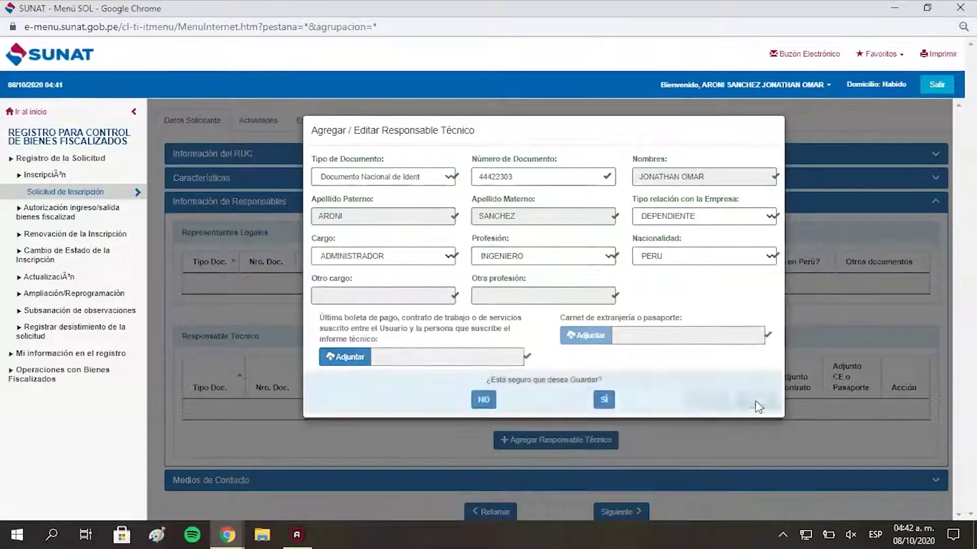
{"action": "left_click", "coordinate": [605, 400]}
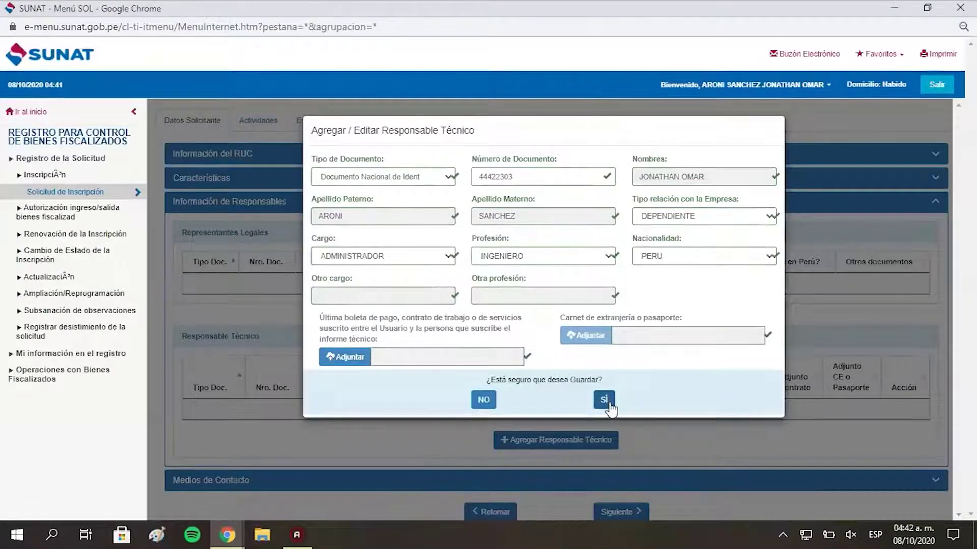
Scroll down and expand Medios de Contacto to reveal its empty phone, fax and e-mail table.
{"action": "scroll", "coordinate": [349, 426], "scroll_direction": "down", "scroll_amount": 1}
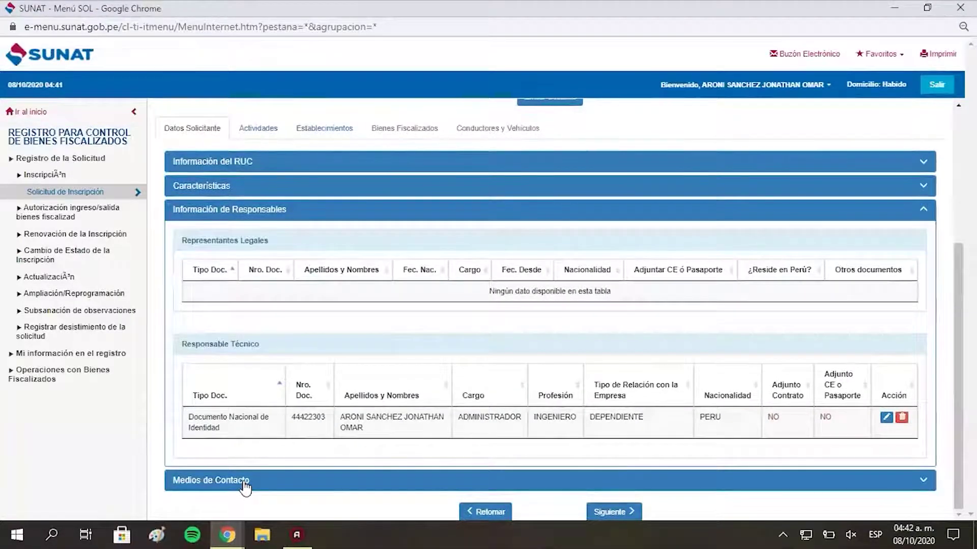
{"action": "left_click", "coordinate": [244, 484]}
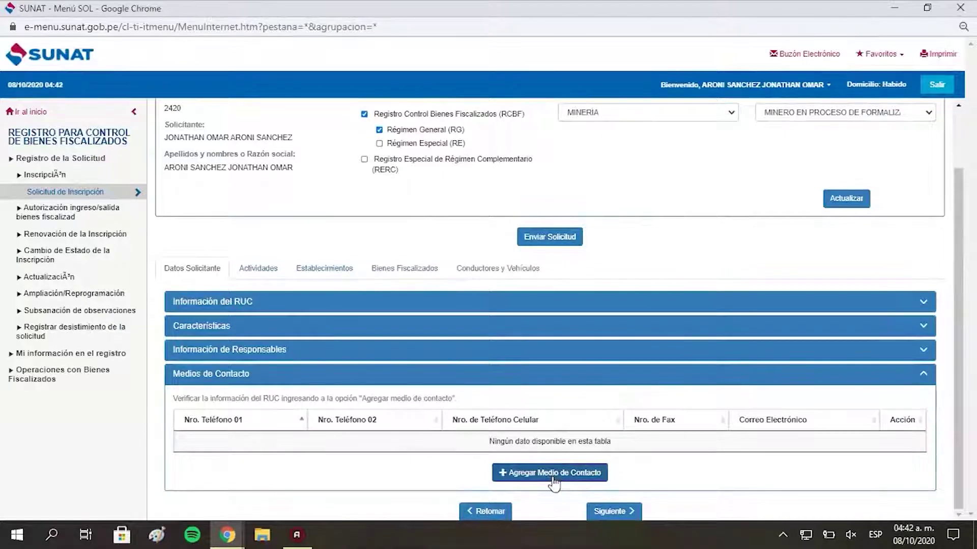
Add a new contact method, replacing the Teléfono 01 landline and entering the mobile number.
{"action": "left_click", "coordinate": [554, 483]}
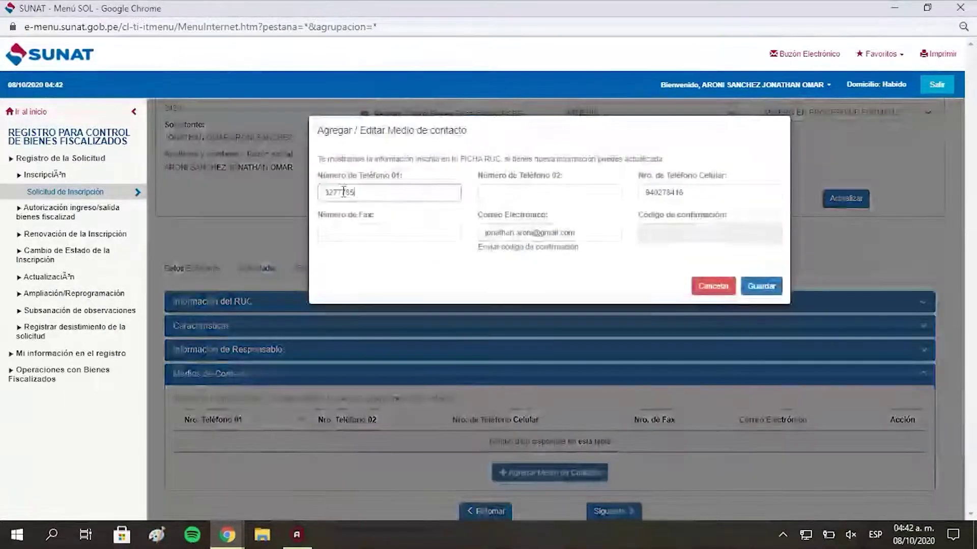
{"action": "double_click", "coordinate": [344, 191]}
{"action": "type", "text": "63433"}
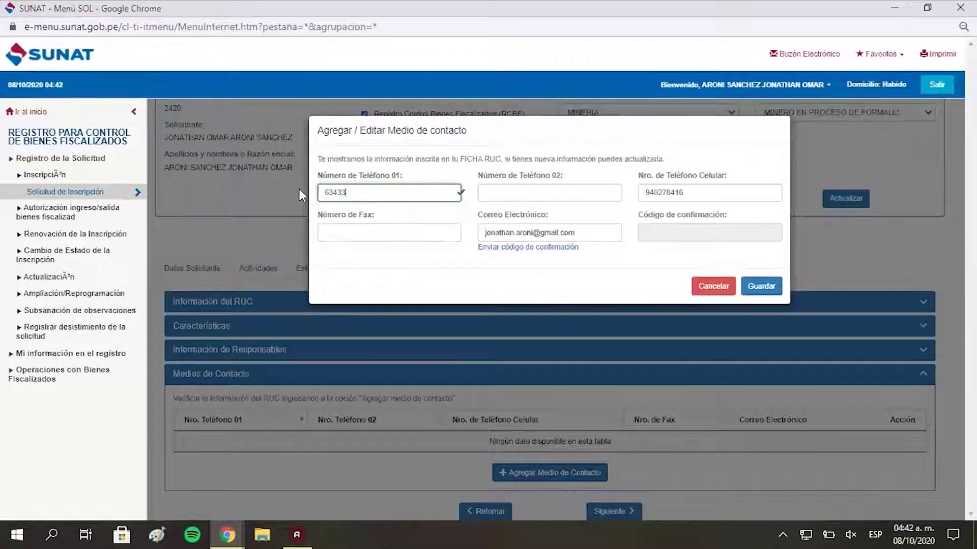
{"action": "type", "text": "00"}
{"action": "key", "text": "Tab"}
{"action": "key", "text": "Tab"}
{"action": "type", "text": "999123456"}
Fill in the contact e-mail address and send a confirmation code to it.
{"action": "left_click", "coordinate": [584, 238]}
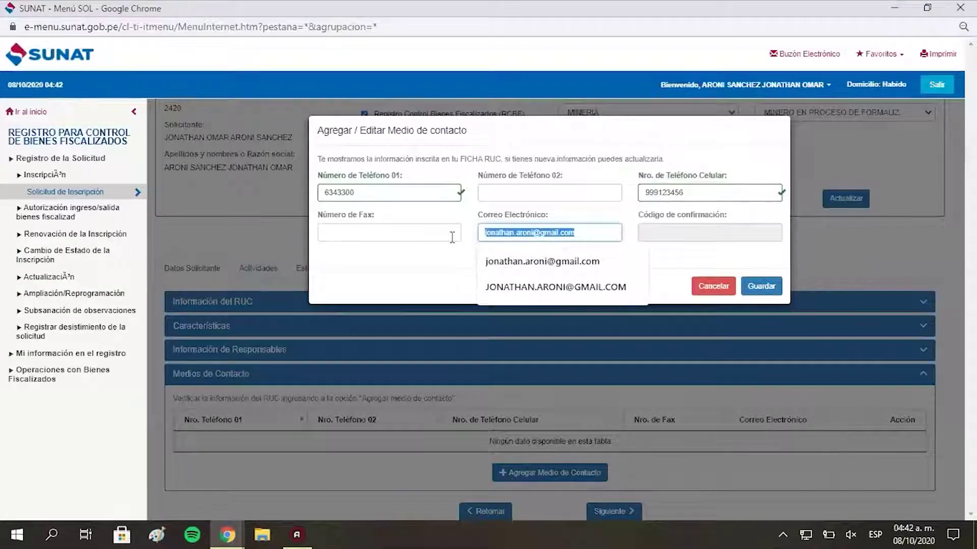
{"action": "type", "text": "jo_"}
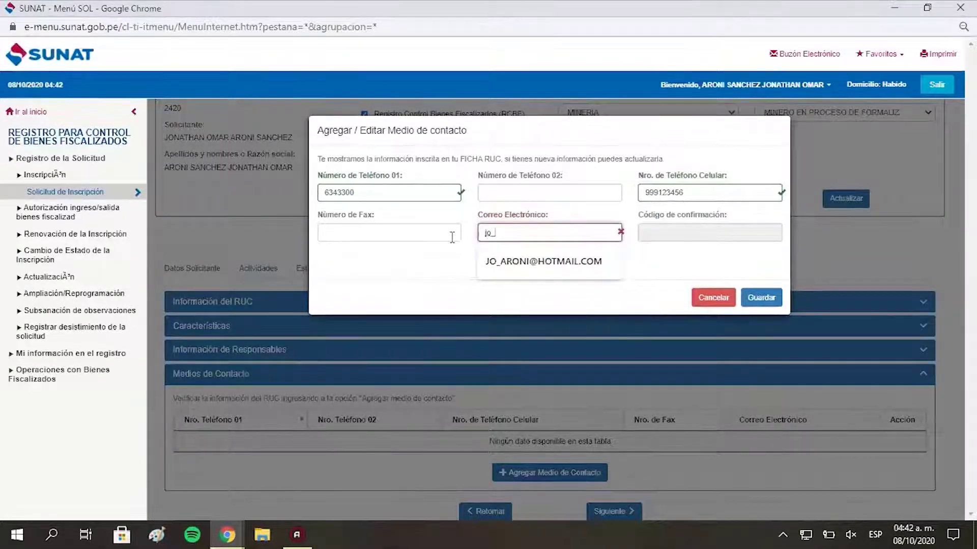
{"action": "left_click", "coordinate": [526, 259]}
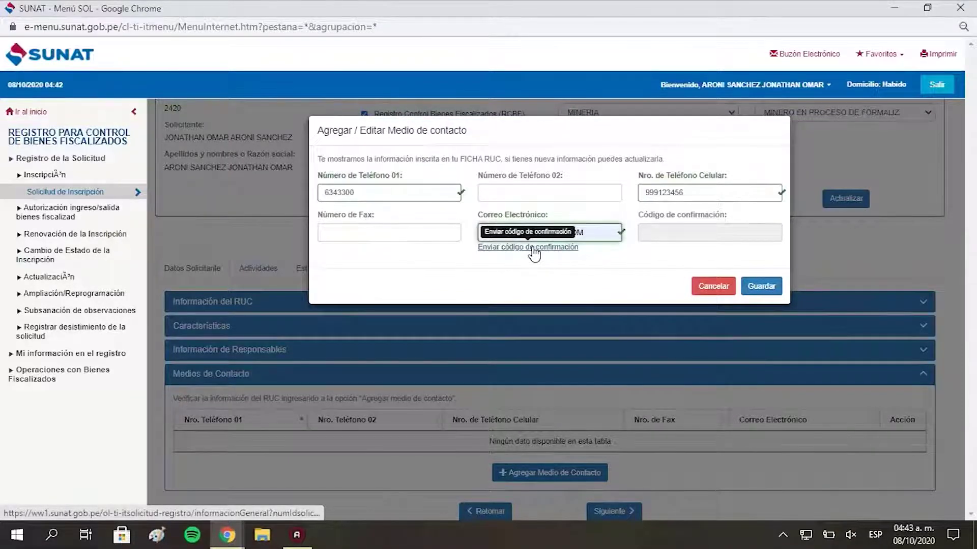
{"action": "left_click", "coordinate": [532, 248]}
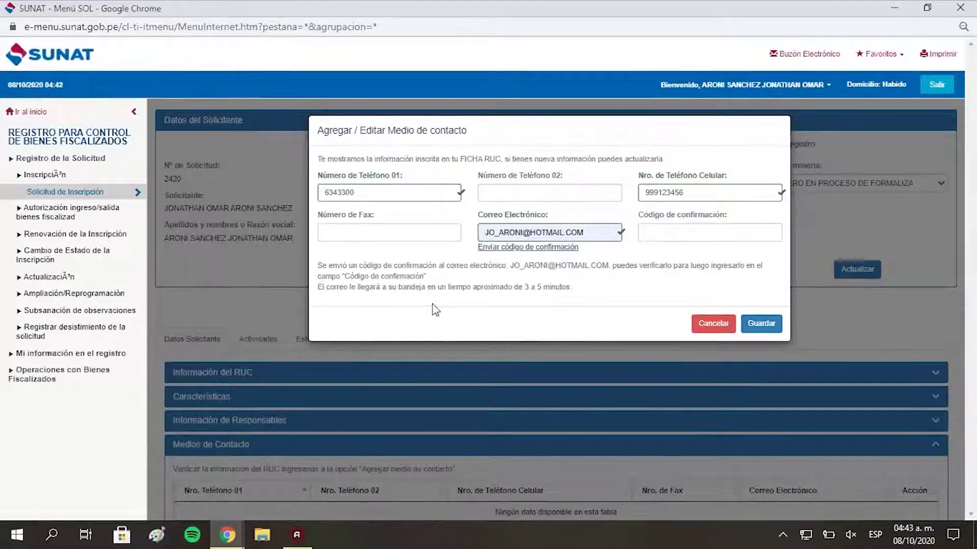
{"action": "left_click", "coordinate": [227, 535]}
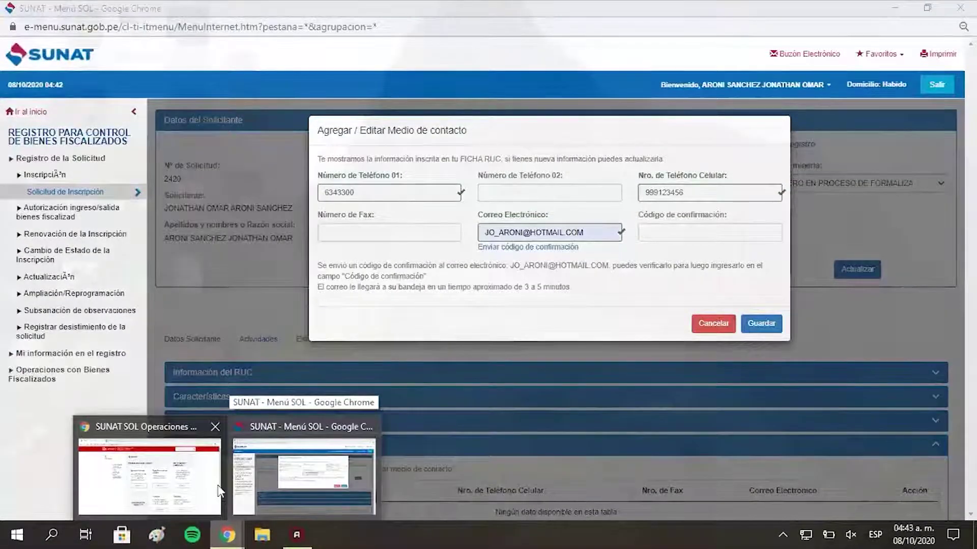
{"action": "mouse_move", "coordinate": [189, 483]}
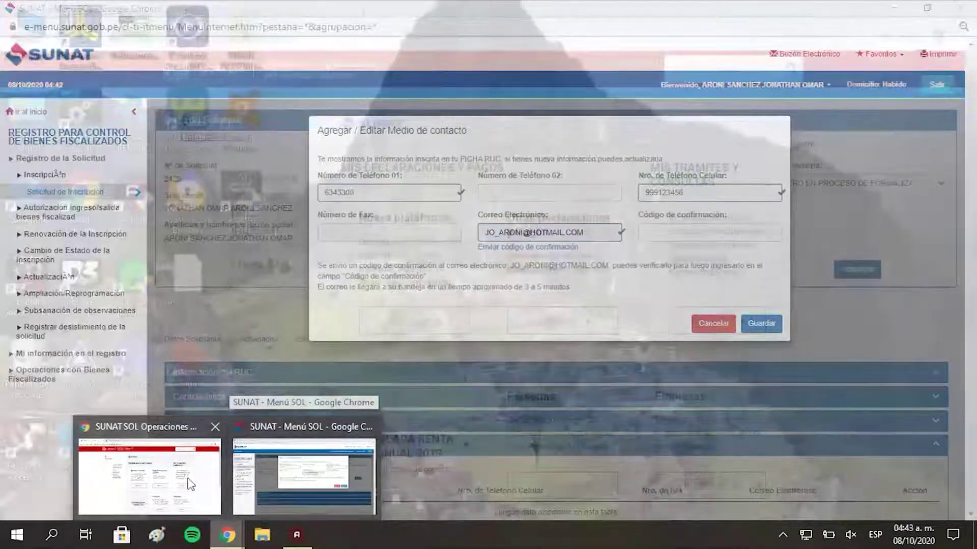
Open SUNAT's 'Código de Validación de Correo Electrónico' e-mail in Outlook Junk and select the verification code.
{"action": "left_click", "coordinate": [190, 484]}
{"action": "left_click", "coordinate": [189, 223]}
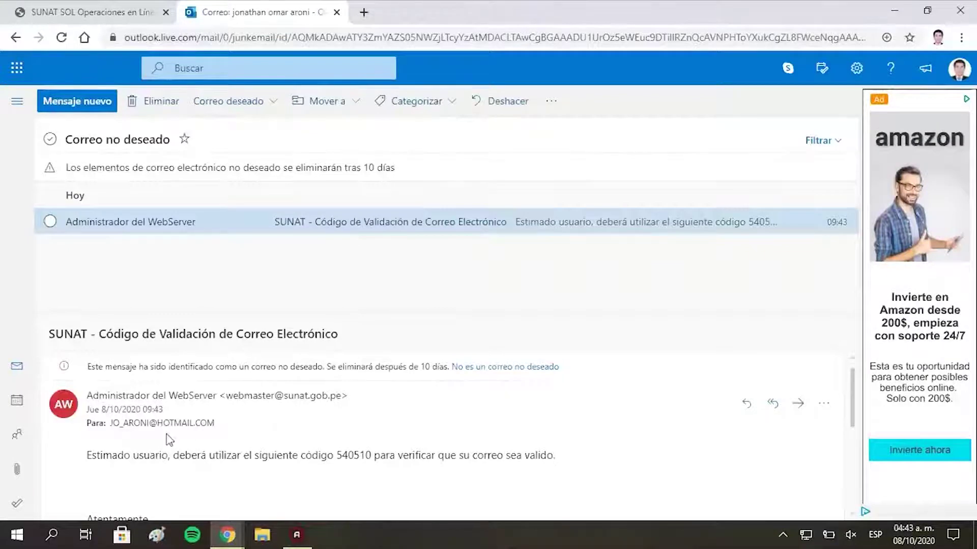
{"action": "scroll", "coordinate": [167, 435], "scroll_direction": "down", "scroll_amount": 1}
{"action": "scroll", "coordinate": [164, 439], "scroll_direction": "up", "scroll_amount": 2}
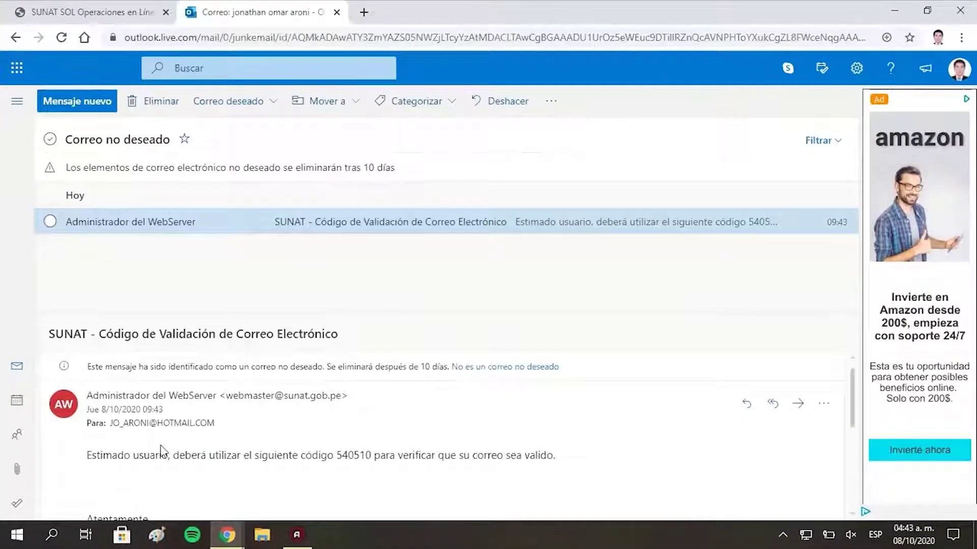
{"action": "scroll", "coordinate": [168, 450], "scroll_direction": "down", "scroll_amount": 1}
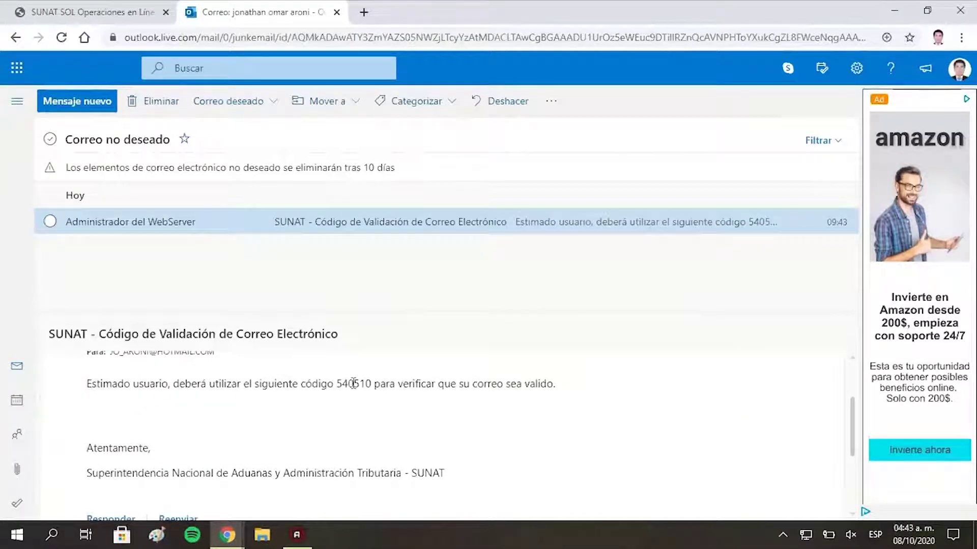
{"action": "double_click", "coordinate": [353, 384]}
{"action": "key", "text": "ctrl+c"}
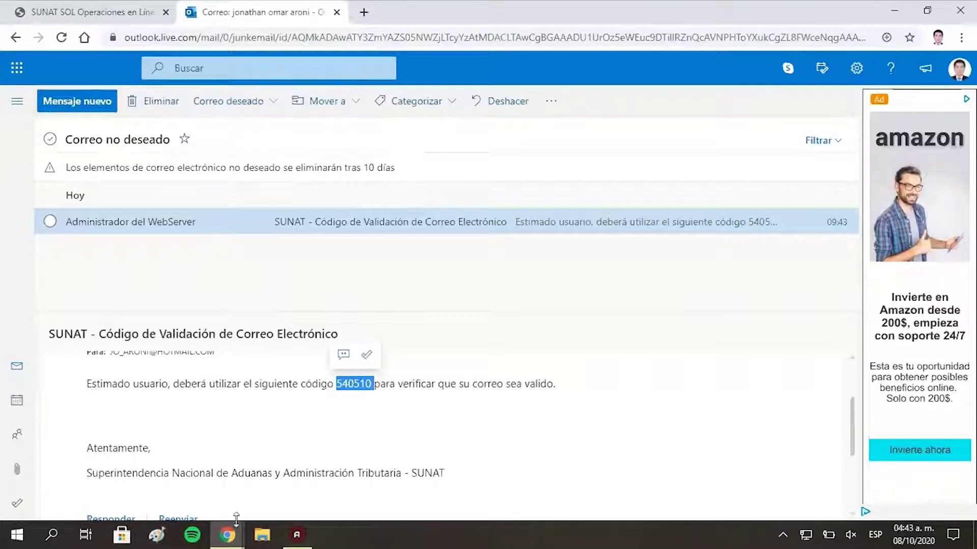
Back in SUNAT, paste the verification code into Código de confirmación, save the contact and confirm with SÍ.
{"action": "mouse_move", "coordinate": [228, 535]}
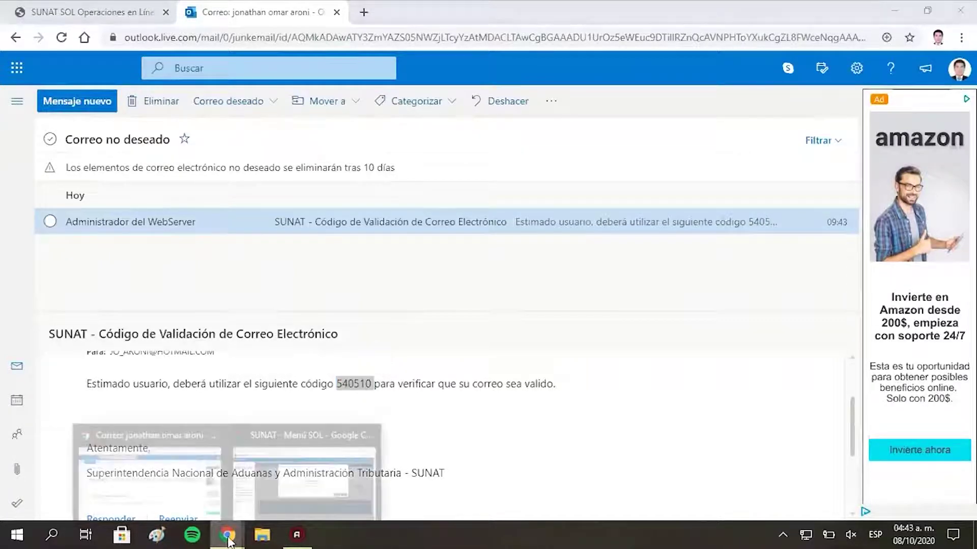
{"action": "left_click", "coordinate": [268, 481]}
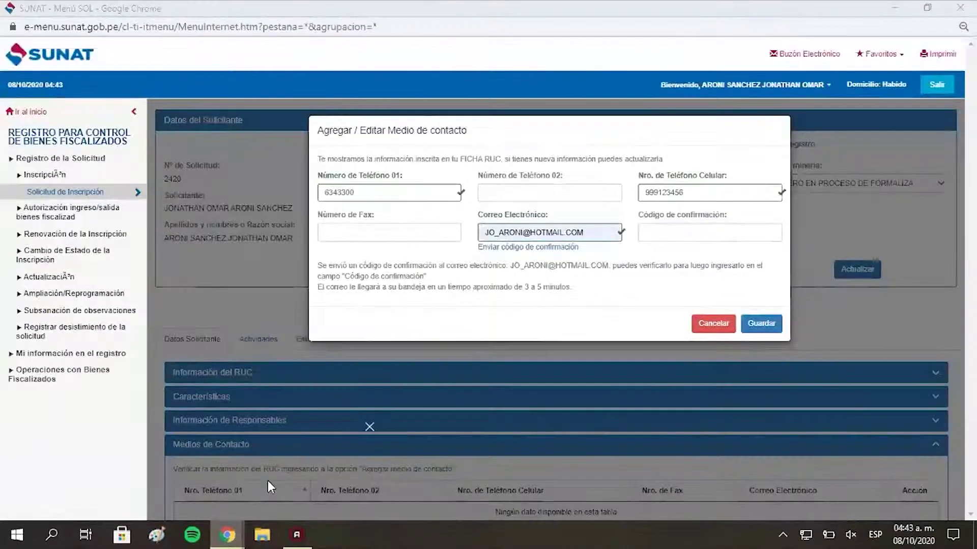
{"action": "left_click", "coordinate": [707, 232]}
{"action": "key", "text": "ctrl+v"}
{"action": "left_click", "coordinate": [761, 323]}
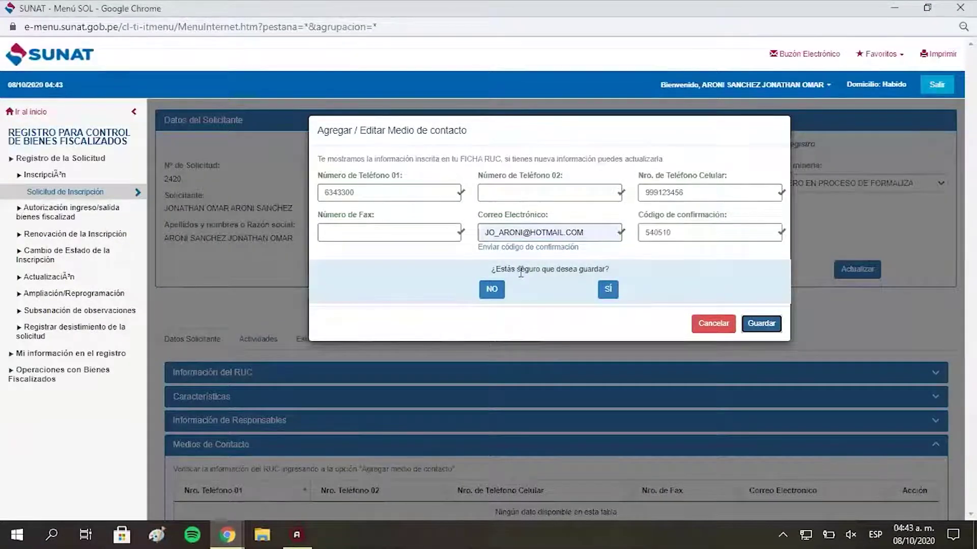
{"action": "left_click", "coordinate": [607, 291]}
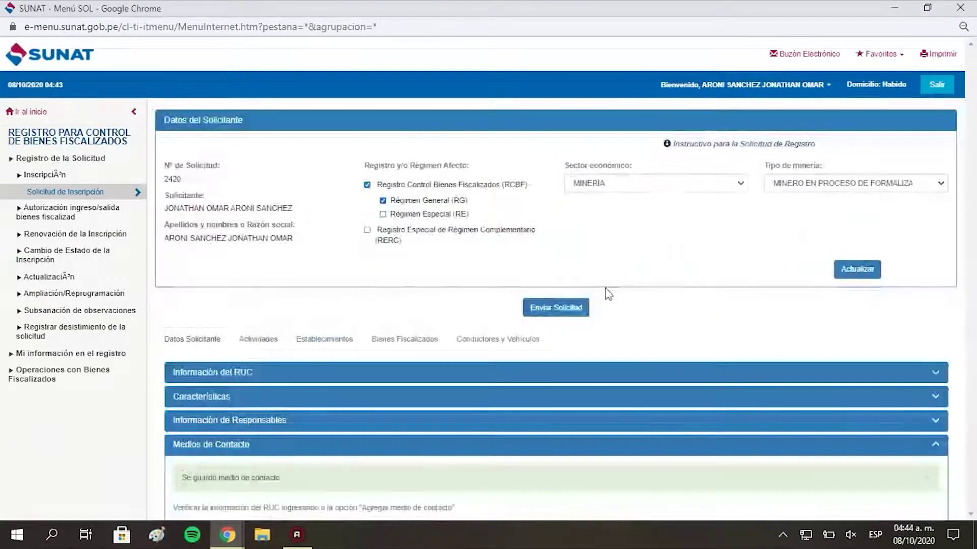
{"action": "scroll", "coordinate": [333, 430], "scroll_direction": "down", "scroll_amount": 2}
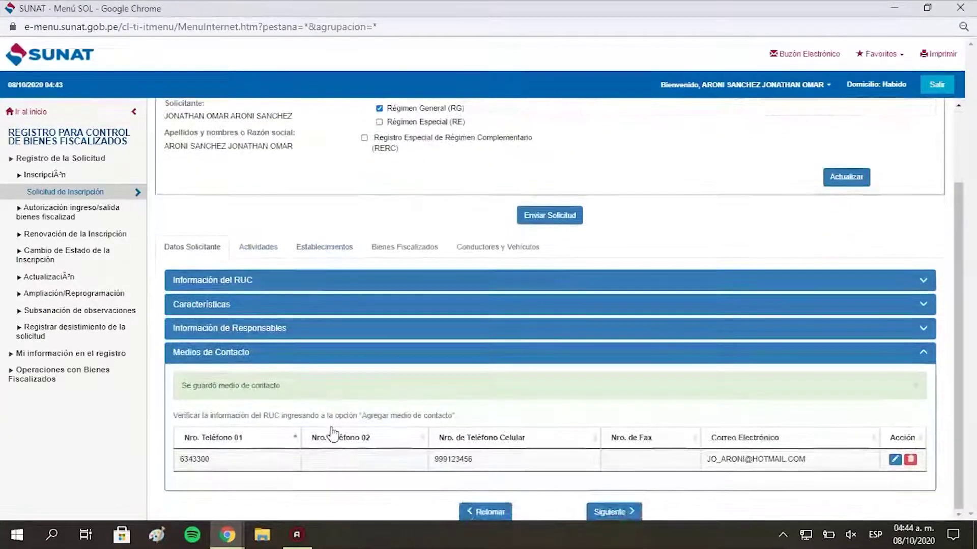
On the Actividades tab, add fiscalized activities Compra Local, Uso and Almacenamiento, then proceed to Establecimientos.
{"action": "left_click", "coordinate": [614, 513]}
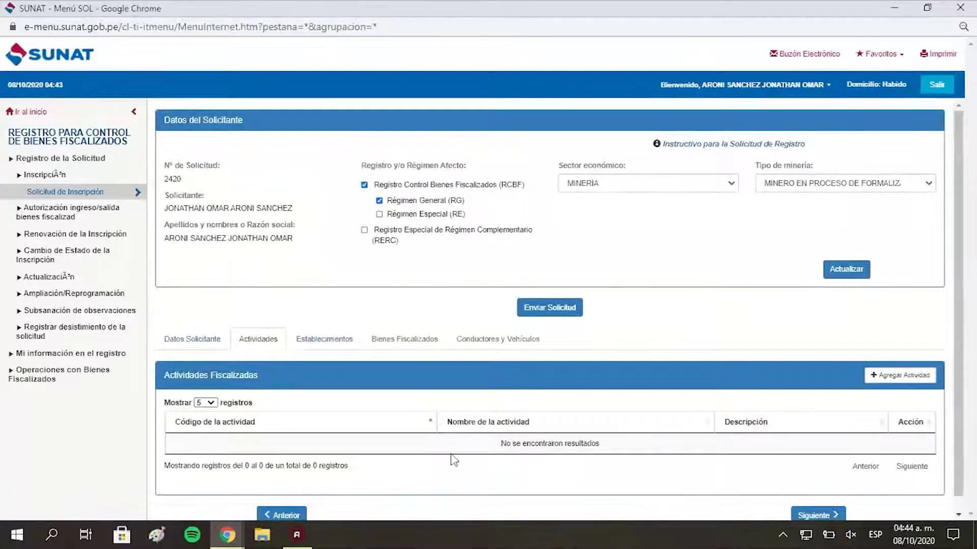
{"action": "scroll", "coordinate": [451, 460], "scroll_direction": "down", "scroll_amount": 1}
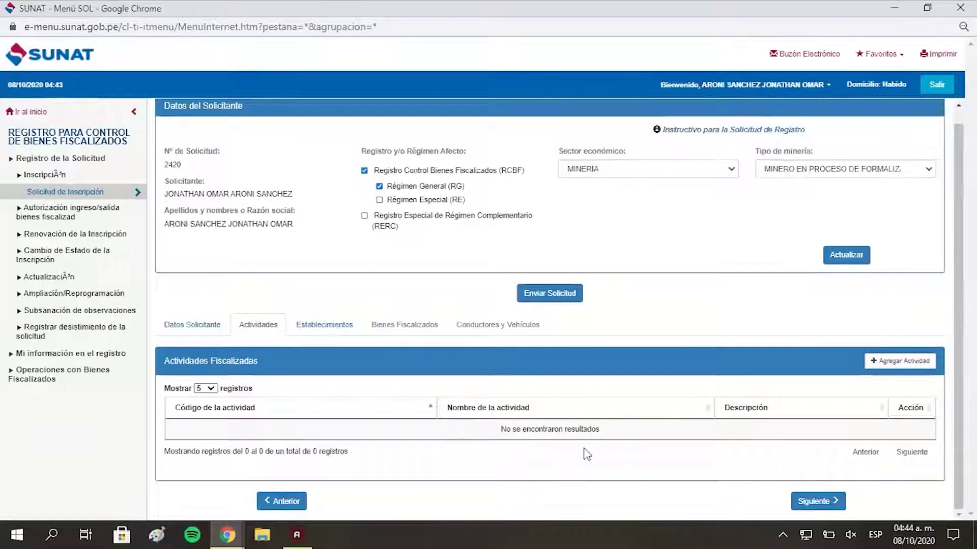
{"action": "left_click", "coordinate": [885, 367]}
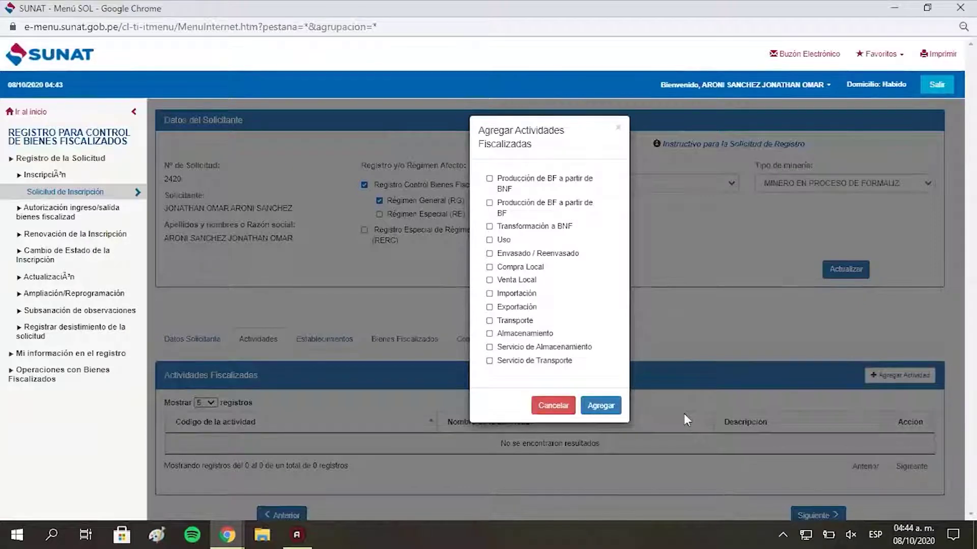
{"action": "left_click", "coordinate": [490, 268]}
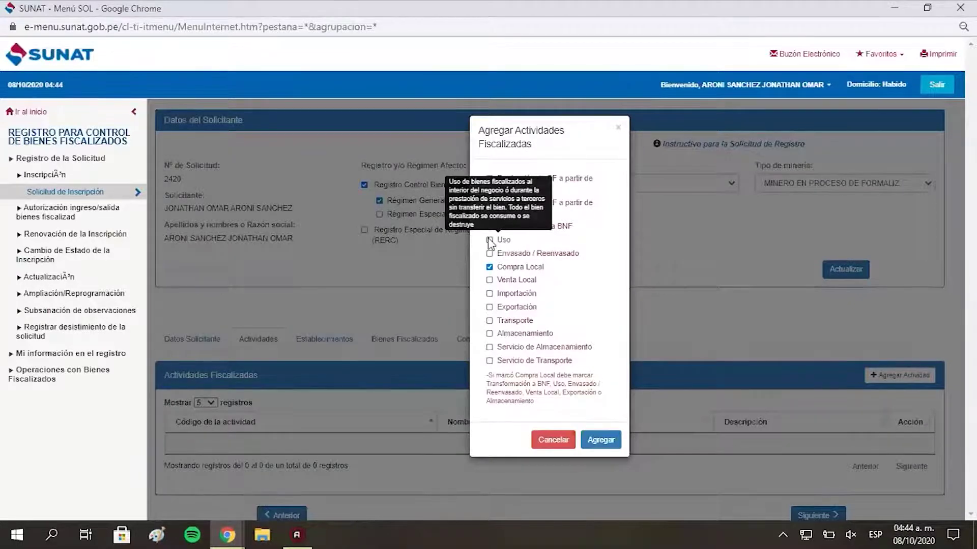
{"action": "left_click", "coordinate": [488, 239]}
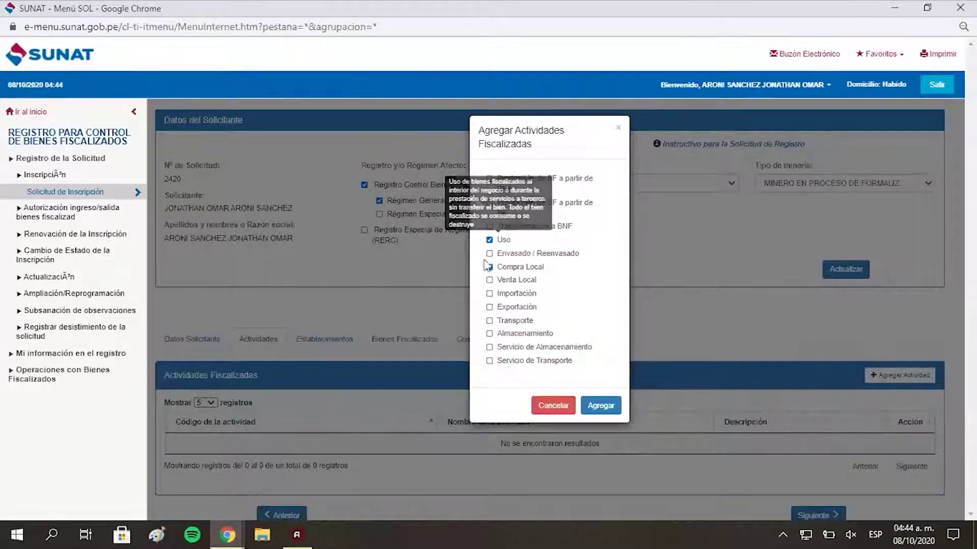
{"action": "left_click", "coordinate": [489, 334]}
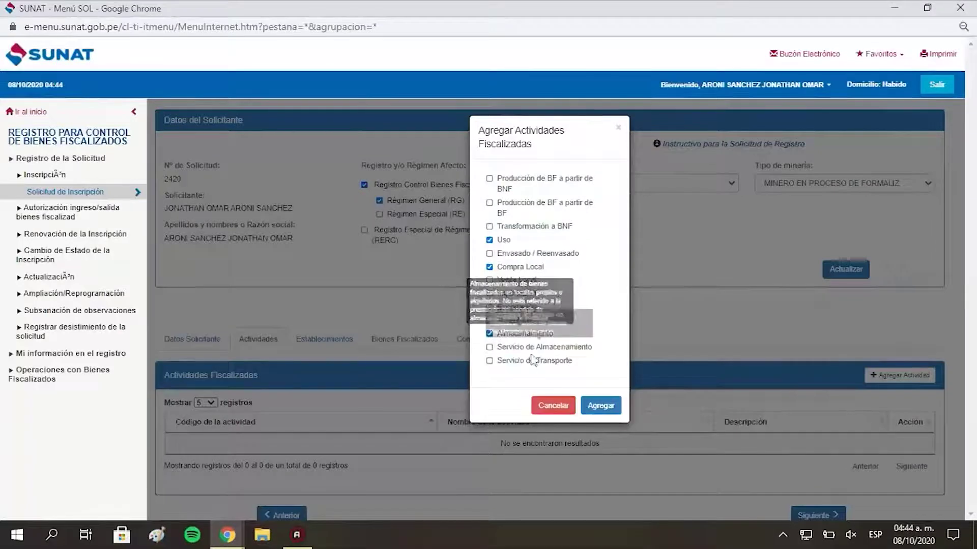
{"action": "left_click", "coordinate": [613, 407]}
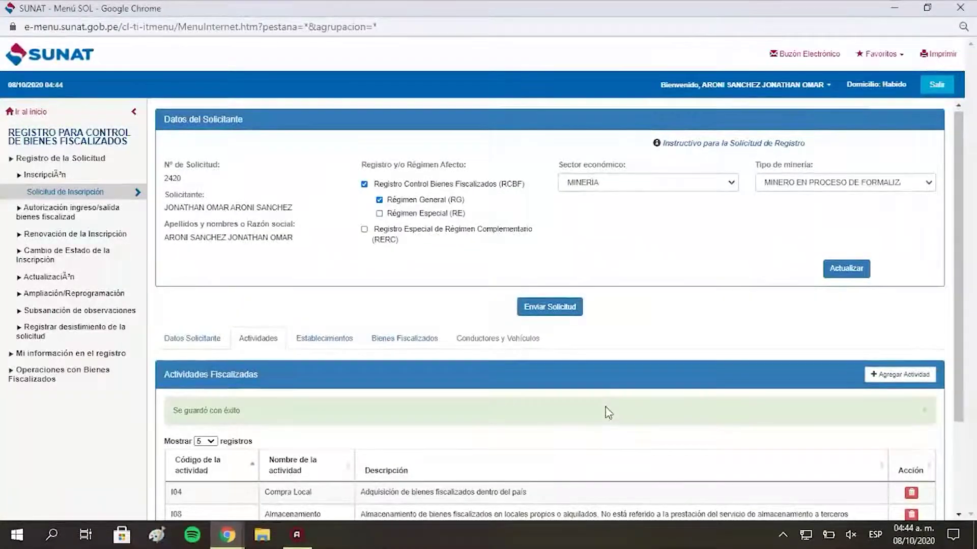
{"action": "scroll", "coordinate": [604, 410], "scroll_direction": "down", "scroll_amount": 2}
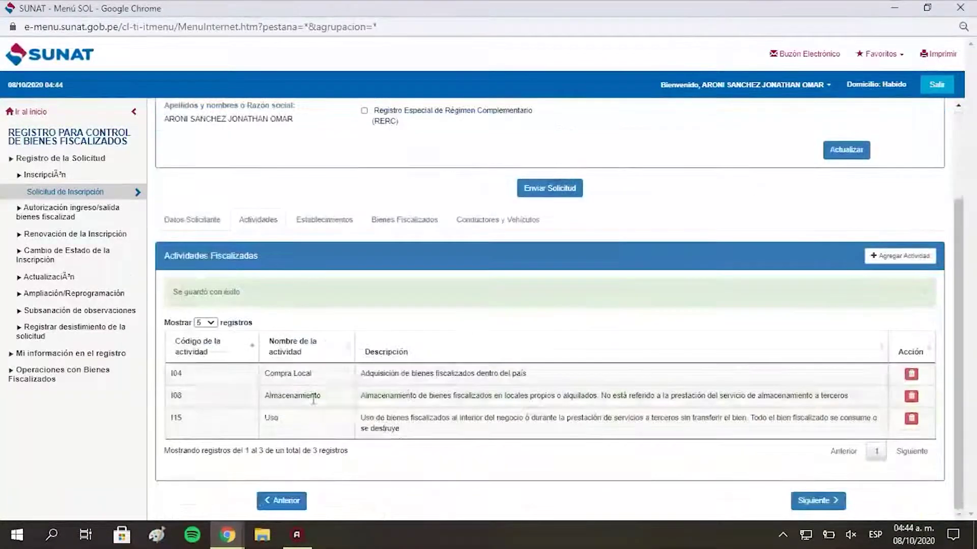
{"action": "left_click", "coordinate": [820, 505]}
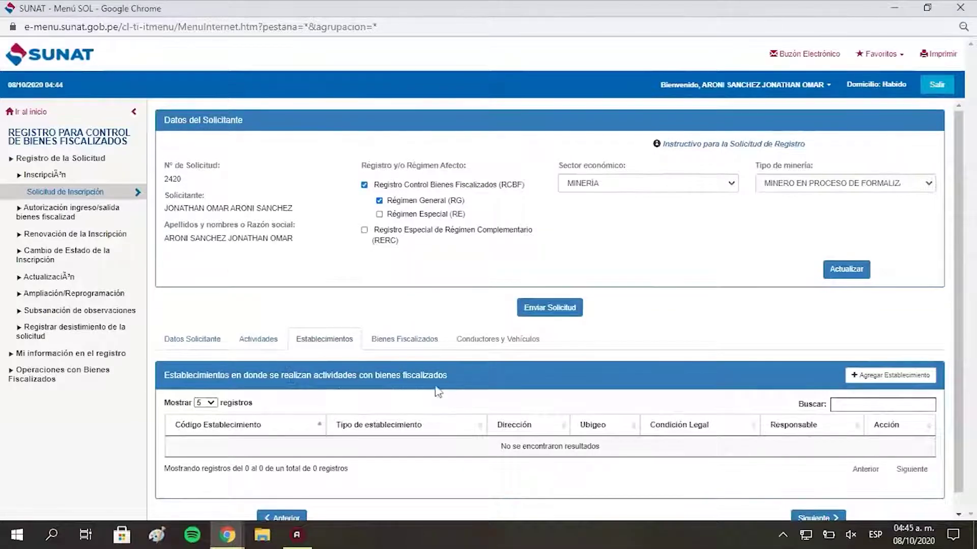
Add an establishment using the Domicilio Legal with Número de Partida Registral 0.
{"action": "scroll", "coordinate": [450, 389], "scroll_direction": "down", "scroll_amount": 1}
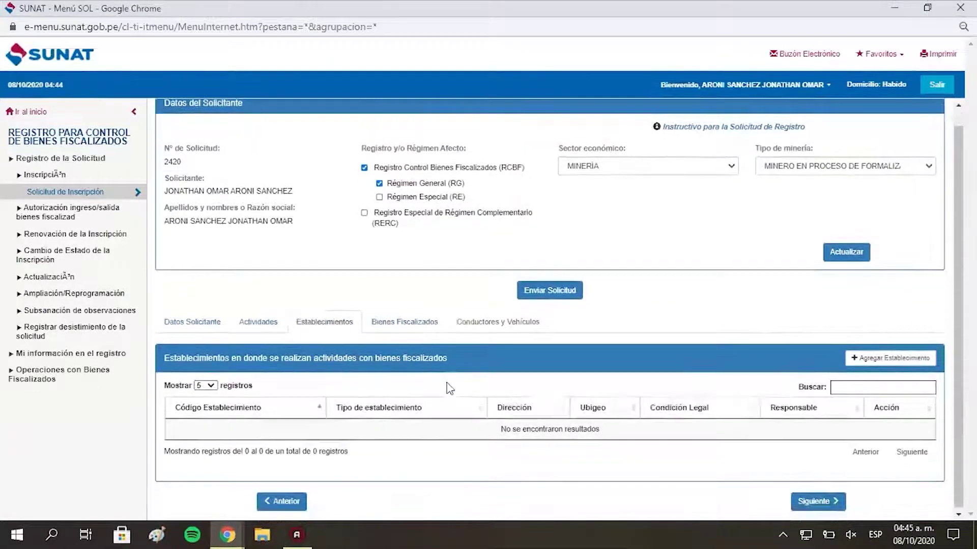
{"action": "left_click", "coordinate": [884, 364]}
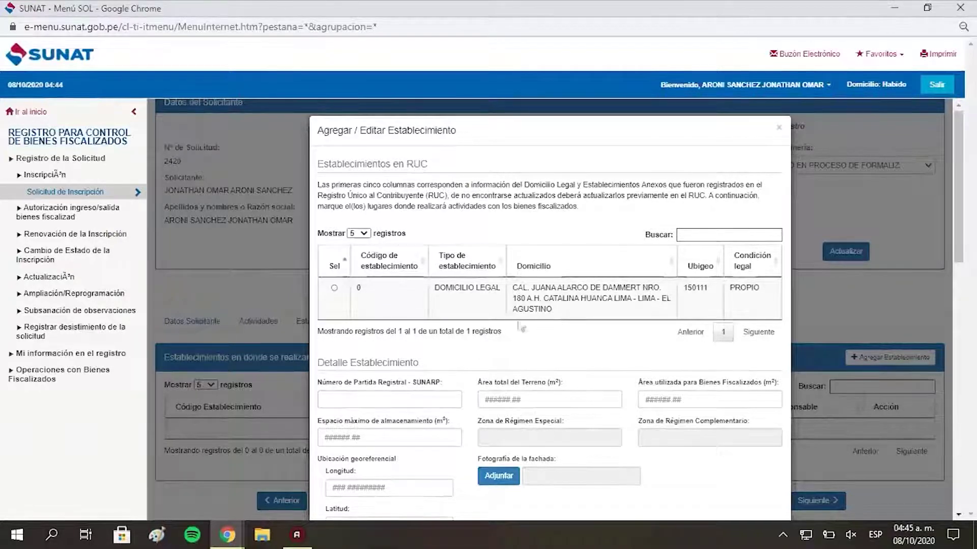
{"action": "left_click", "coordinate": [334, 289]}
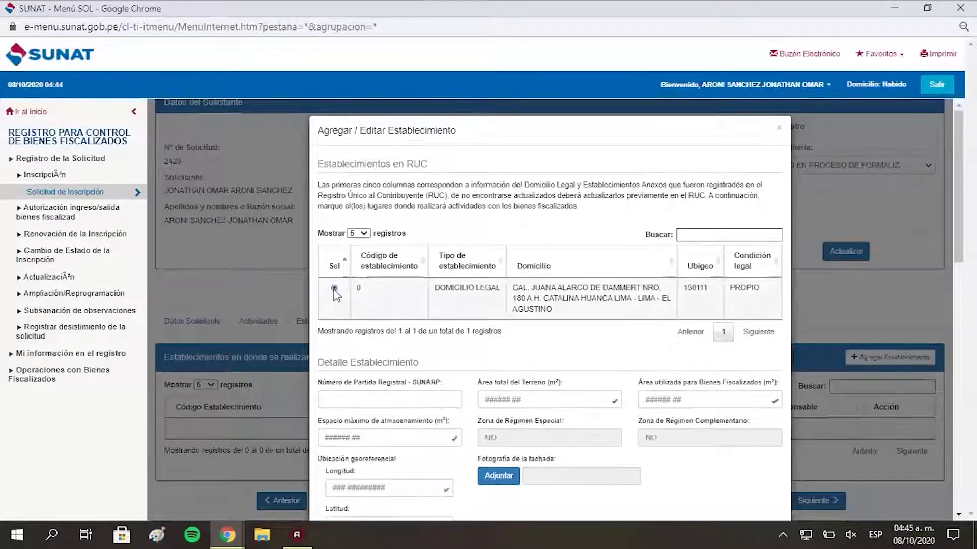
{"action": "scroll", "coordinate": [381, 349], "scroll_direction": "down", "scroll_amount": 2}
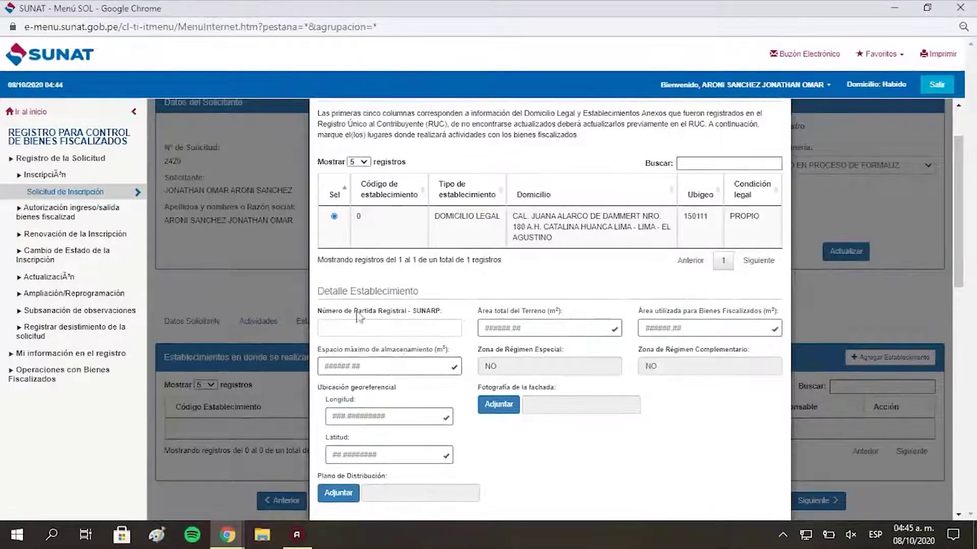
{"action": "left_click", "coordinate": [346, 329]}
{"action": "type", "text": "0"}
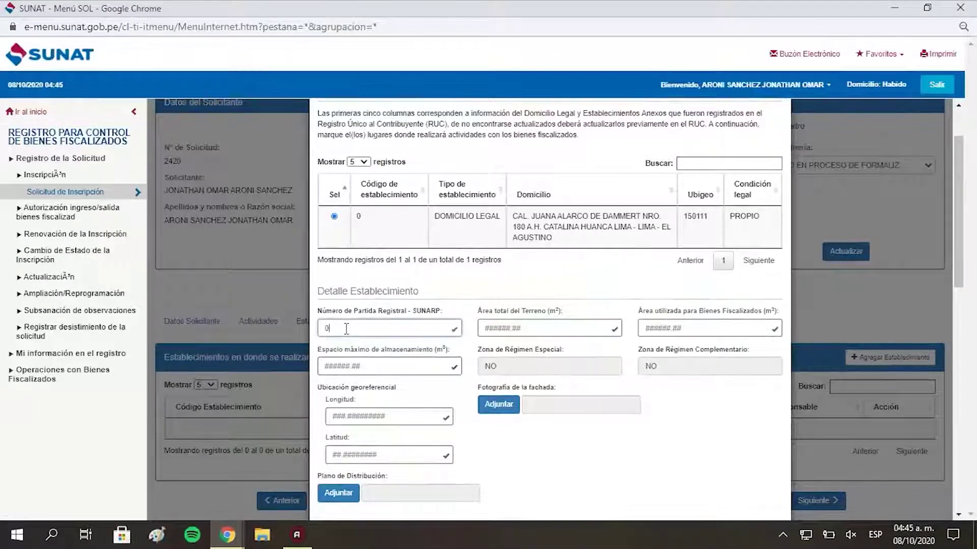
{"action": "scroll", "coordinate": [460, 361], "scroll_direction": "down", "scroll_amount": 1}
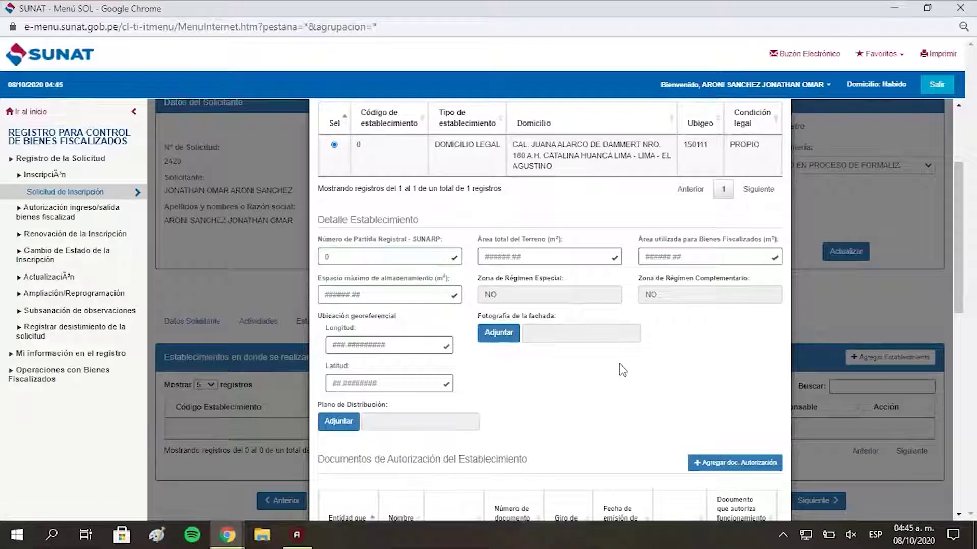
{"action": "scroll", "coordinate": [530, 377], "scroll_direction": "down", "scroll_amount": 3}
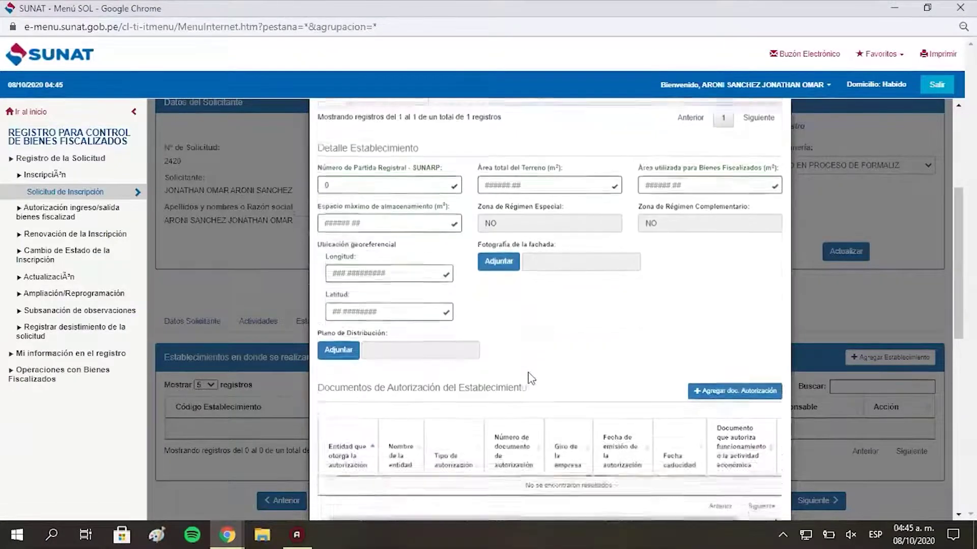
{"action": "scroll", "coordinate": [530, 379], "scroll_direction": "down", "scroll_amount": 2}
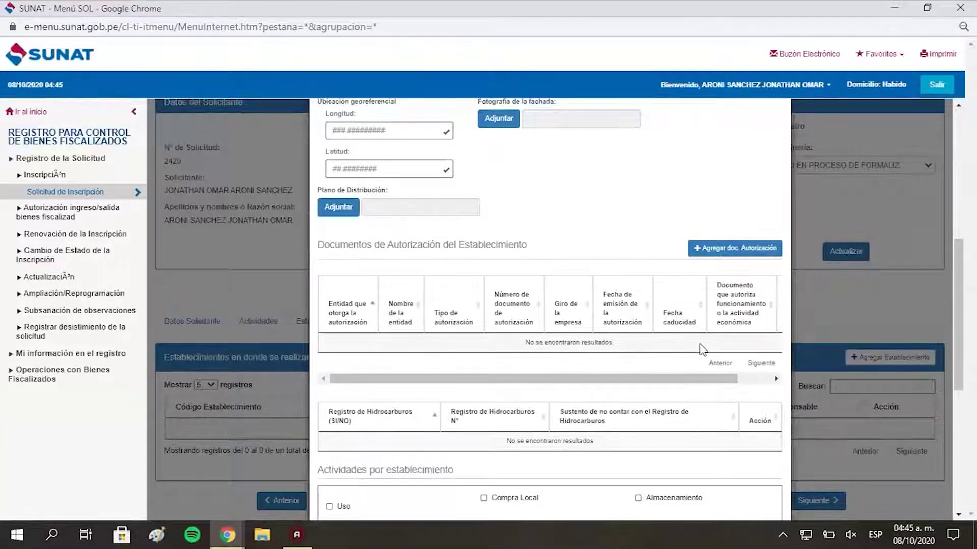
{"action": "scroll", "coordinate": [702, 350], "scroll_direction": "down", "scroll_amount": 1}
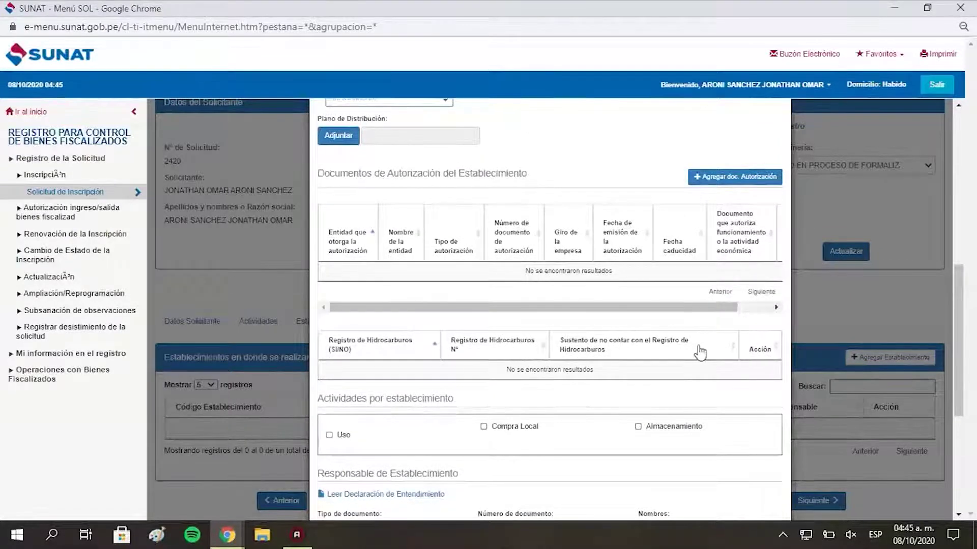
{"action": "scroll", "coordinate": [700, 351], "scroll_direction": "down", "scroll_amount": 2}
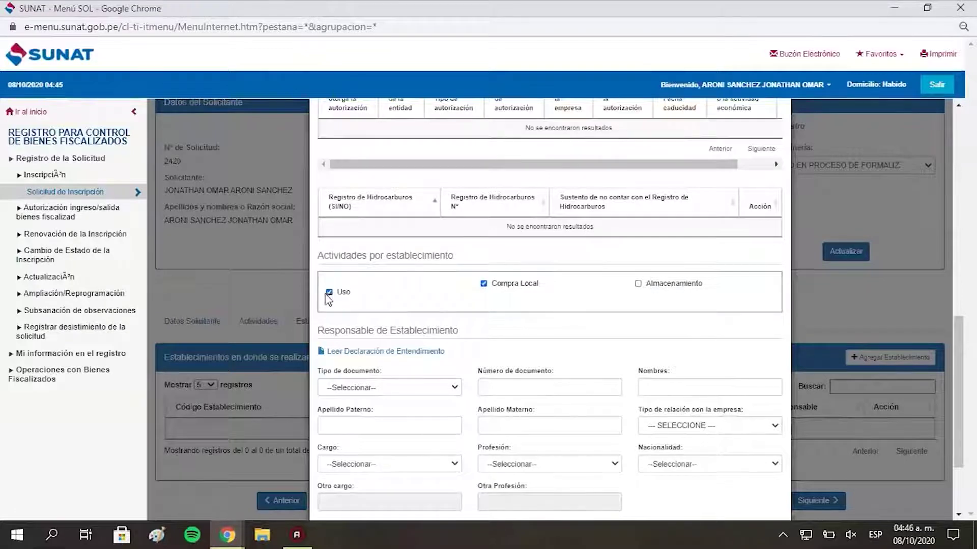
Tick Almacenamiento for the establishment and accept its Declaración de Entendimiento.
{"action": "left_click", "coordinate": [638, 284]}
{"action": "scroll", "coordinate": [496, 333], "scroll_direction": "down", "scroll_amount": 1}
{"action": "scroll", "coordinate": [496, 334], "scroll_direction": "down", "scroll_amount": 1}
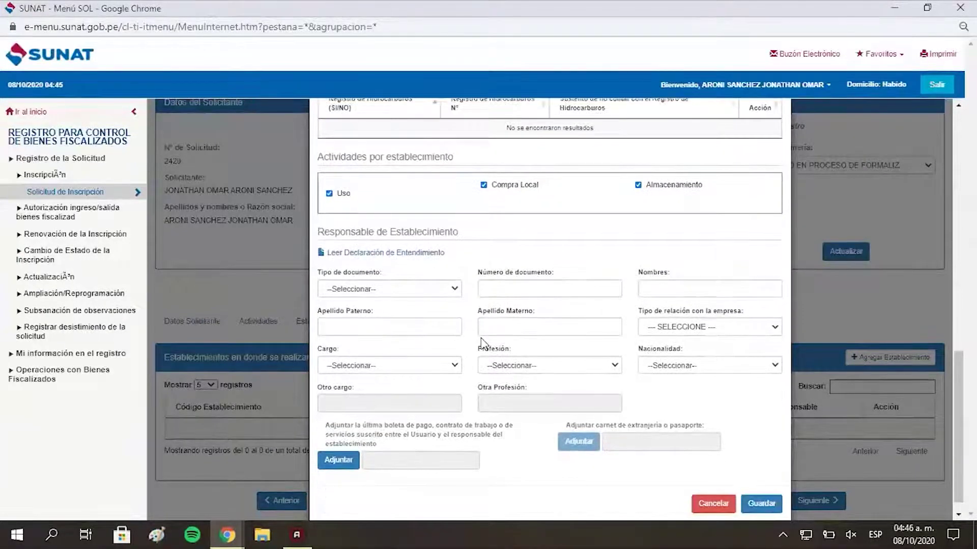
{"action": "scroll", "coordinate": [482, 344], "scroll_direction": "down", "scroll_amount": 1}
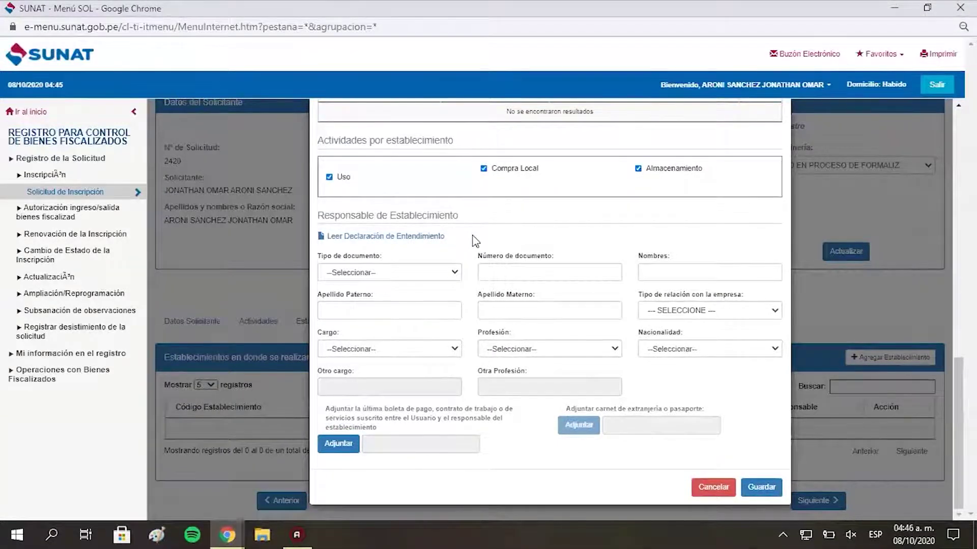
{"action": "left_click", "coordinate": [415, 237]}
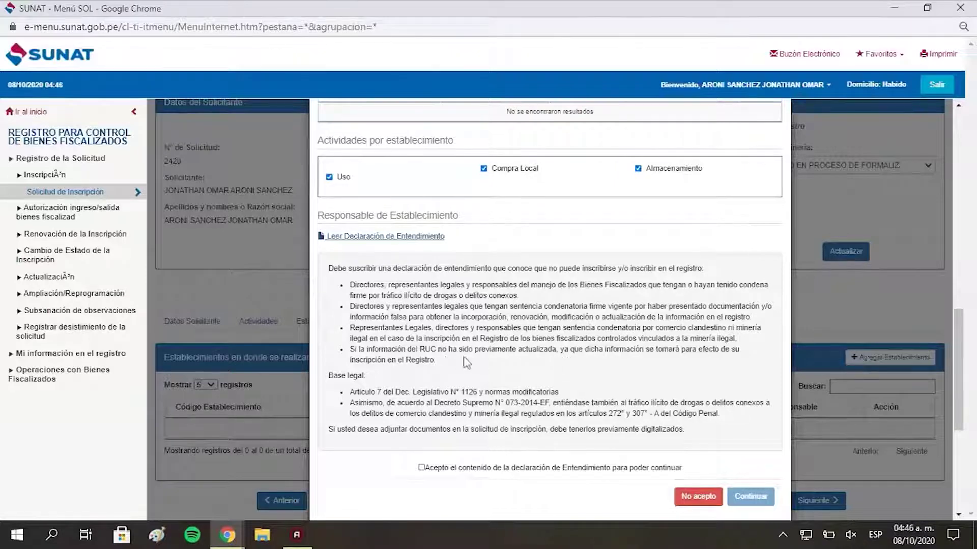
{"action": "left_click", "coordinate": [422, 468]}
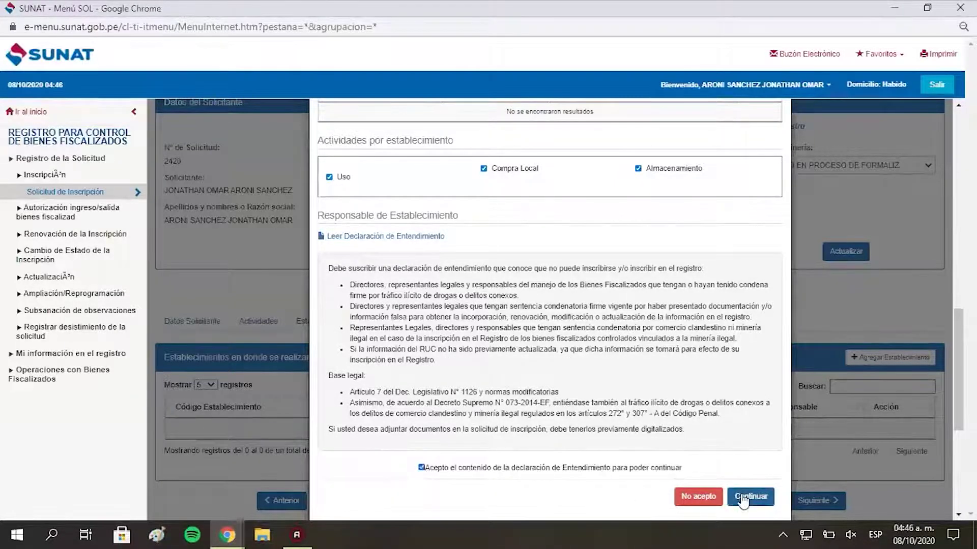
{"action": "left_click", "coordinate": [743, 501]}
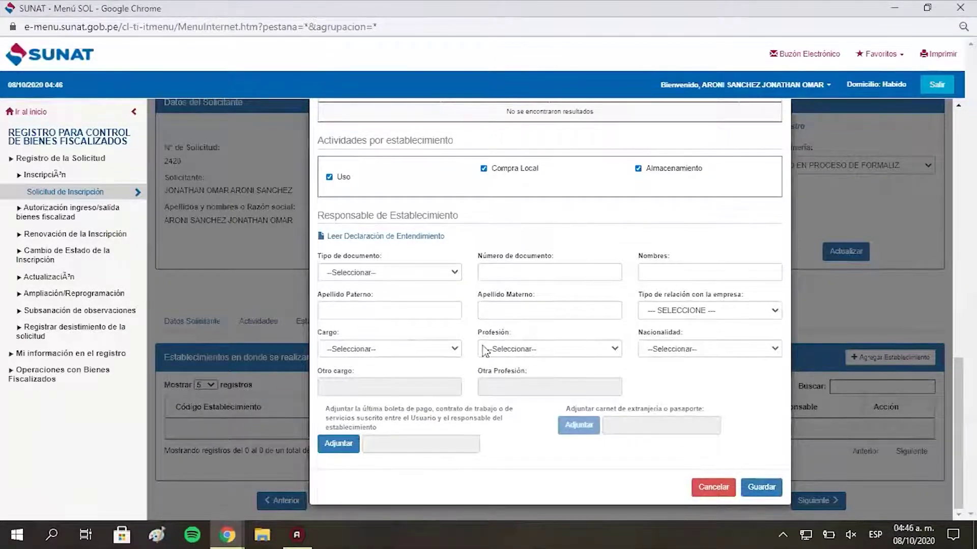
Choose DNI as the responsible person's document type and enter their ID number.
{"action": "left_click", "coordinate": [447, 279]}
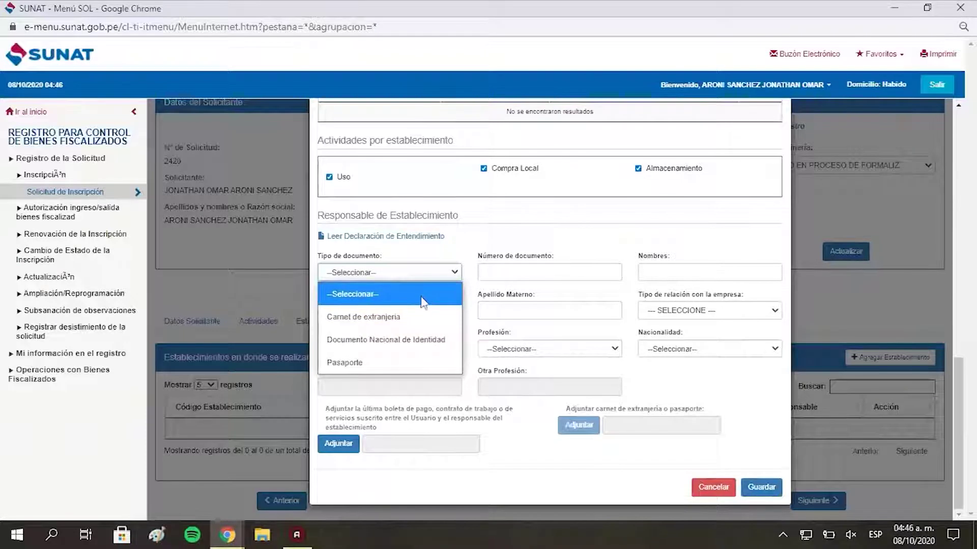
{"action": "left_click", "coordinate": [394, 339]}
{"action": "left_click", "coordinate": [493, 274]}
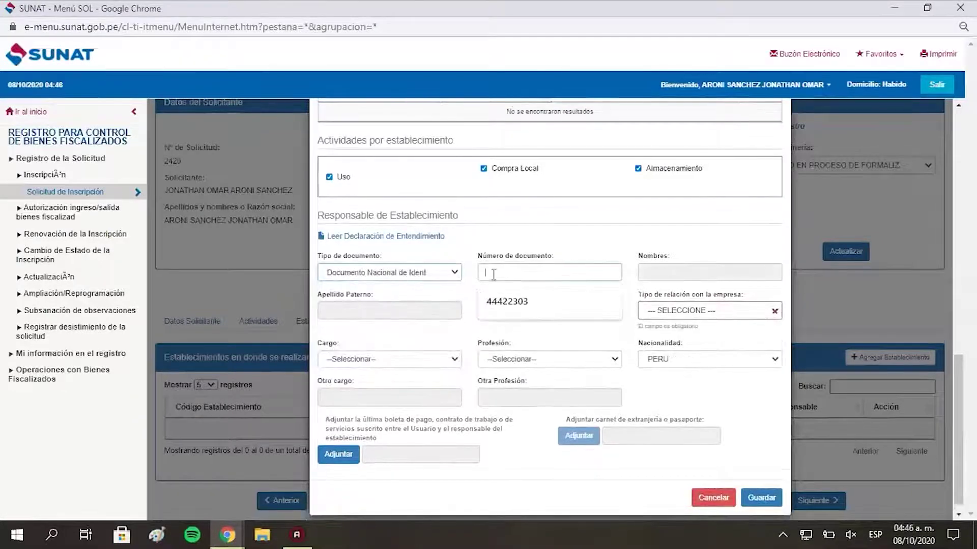
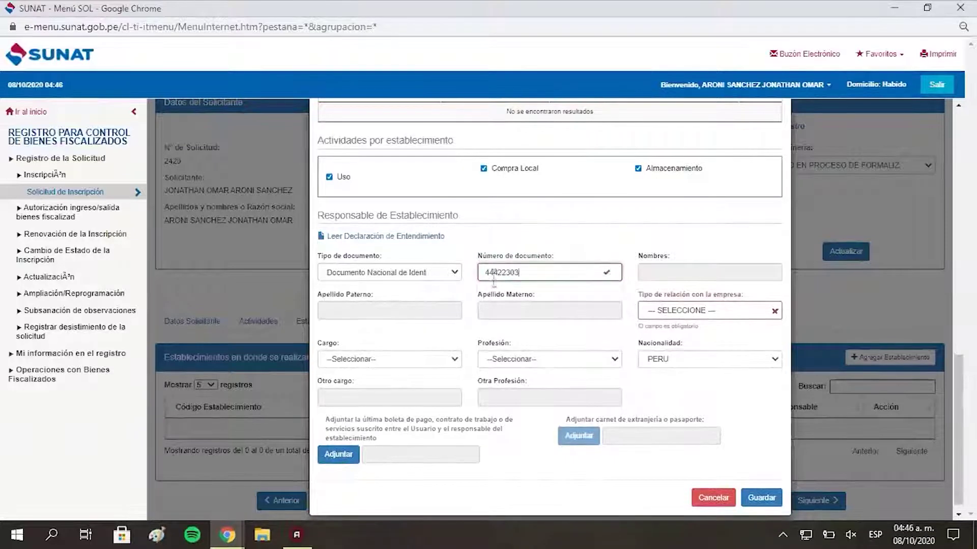
{"action": "left_click", "coordinate": [471, 307]}
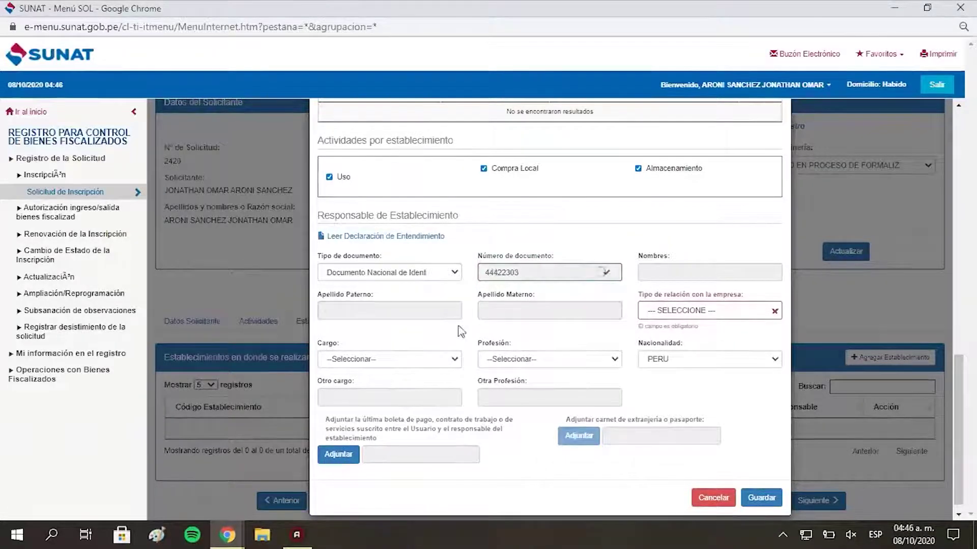
Set the relationship to DEPENDIENTE and the position to ADMINISTRADOR.
{"action": "left_click", "coordinate": [761, 316]}
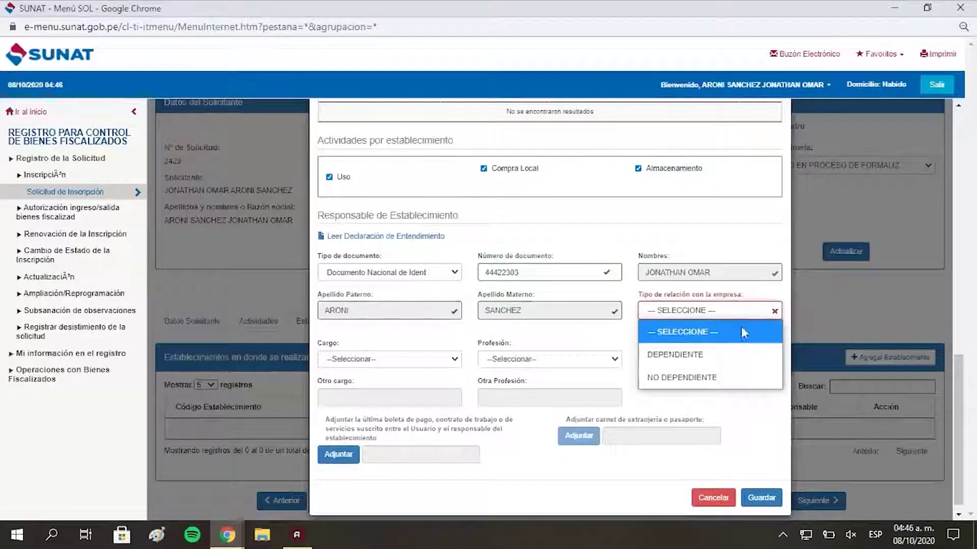
{"action": "left_click", "coordinate": [705, 354]}
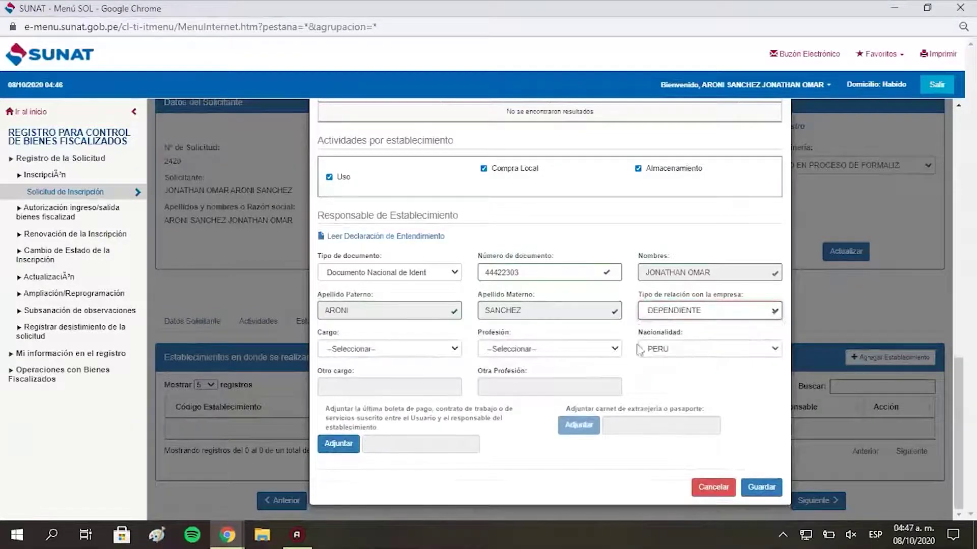
{"action": "left_click", "coordinate": [453, 352]}
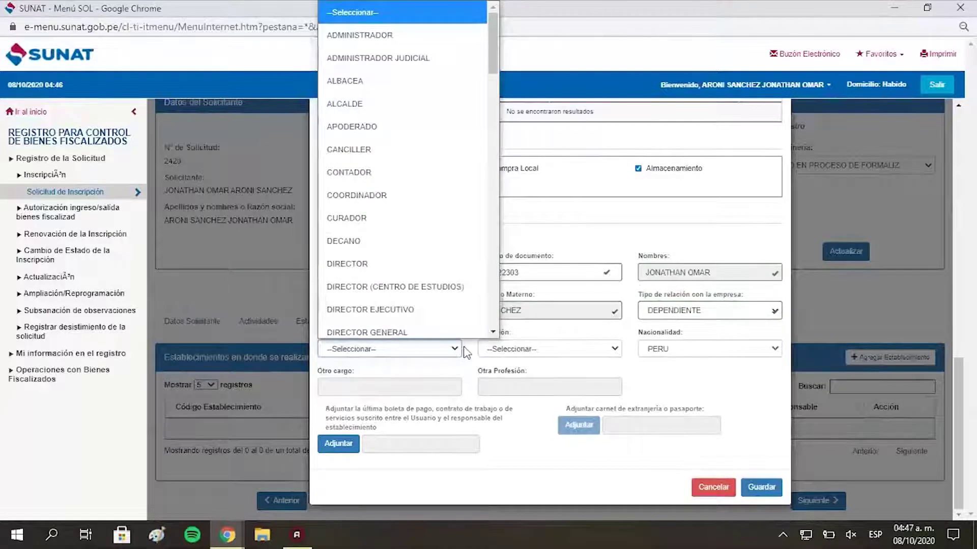
{"action": "scroll", "coordinate": [453, 305], "scroll_direction": "down", "scroll_amount": 1}
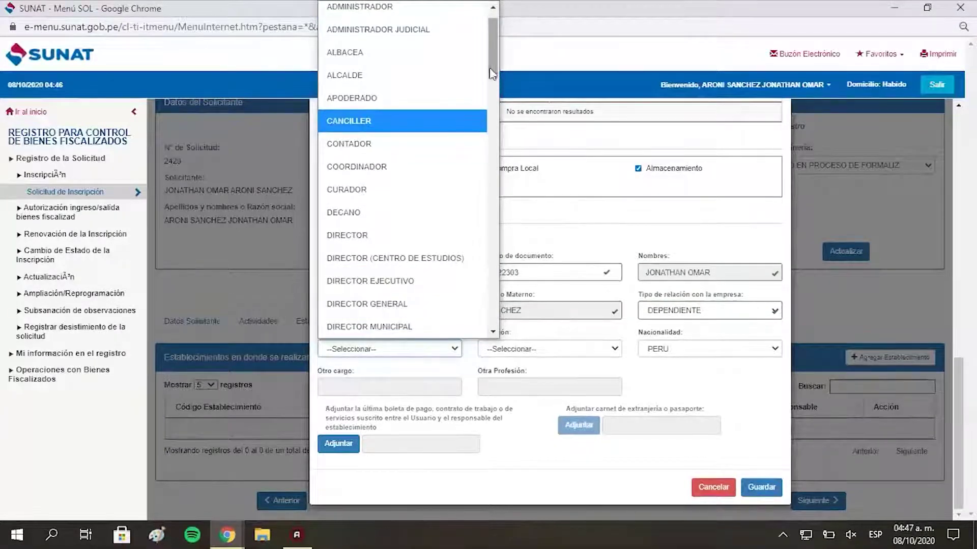
{"action": "left_click_drag", "start_coordinate": [492, 73], "coordinate": [481, 22]}
{"action": "left_click", "coordinate": [415, 20]}
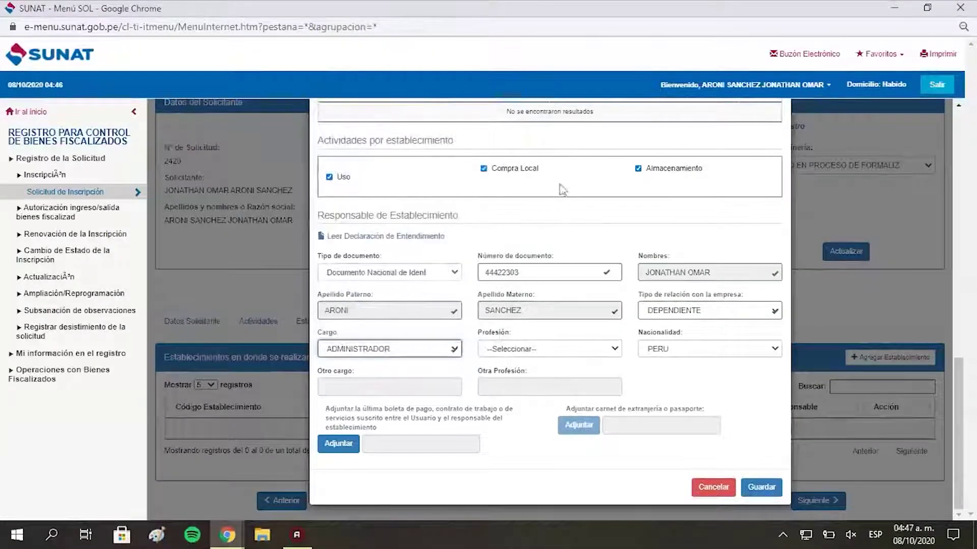
Set the profession to INGENIERO, then save and confirm the establishment data.
{"action": "left_click", "coordinate": [583, 351]}
{"action": "left_click_drag", "start_coordinate": [688, 66], "coordinate": [675, 169]}
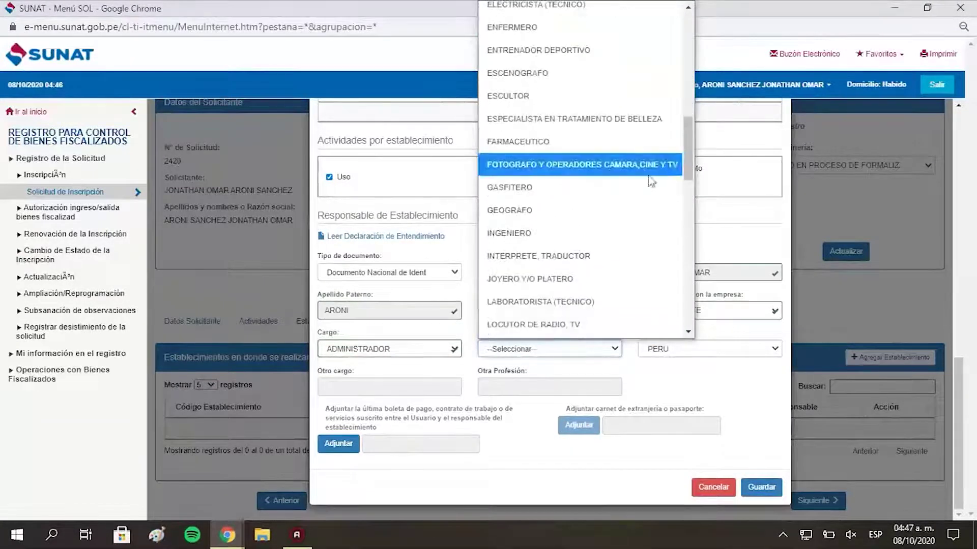
{"action": "left_click", "coordinate": [584, 241]}
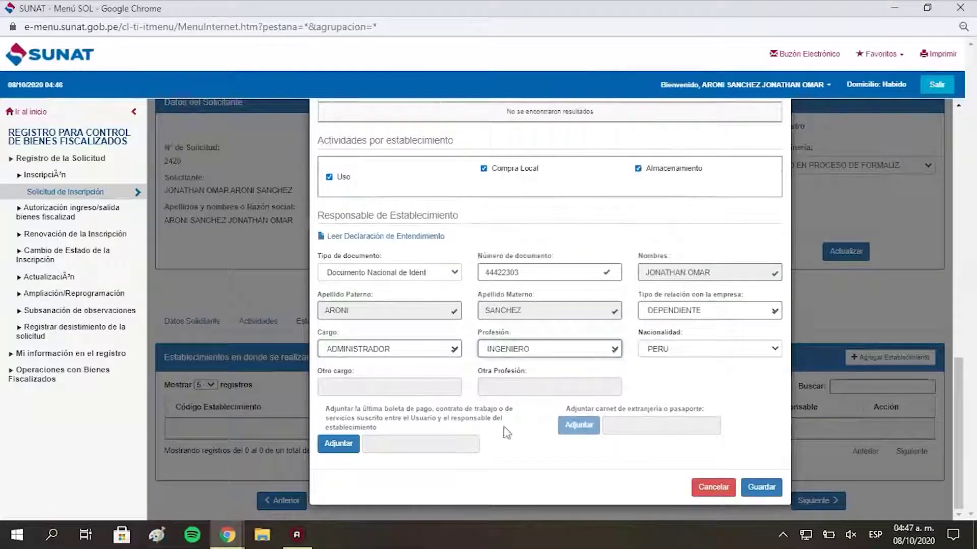
{"action": "left_click", "coordinate": [758, 487]}
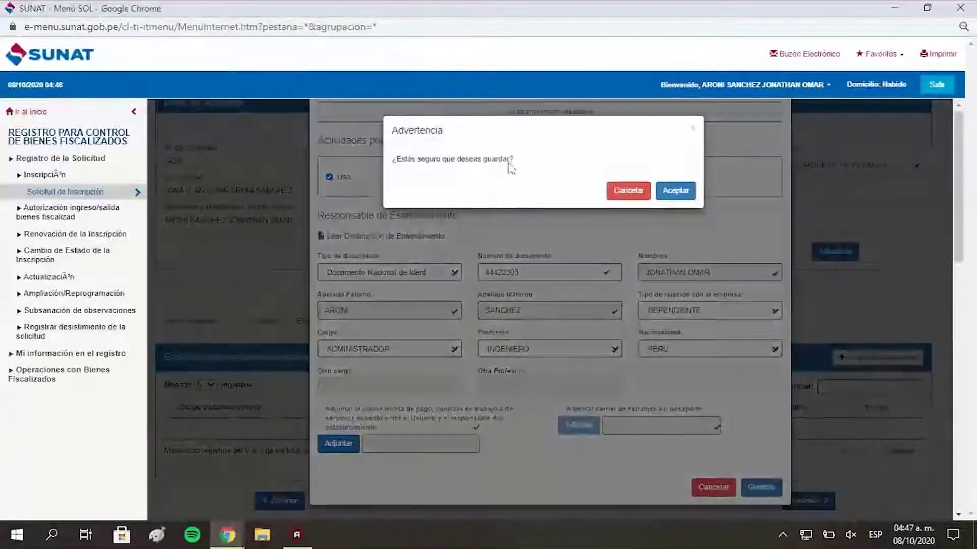
{"action": "left_click", "coordinate": [675, 191]}
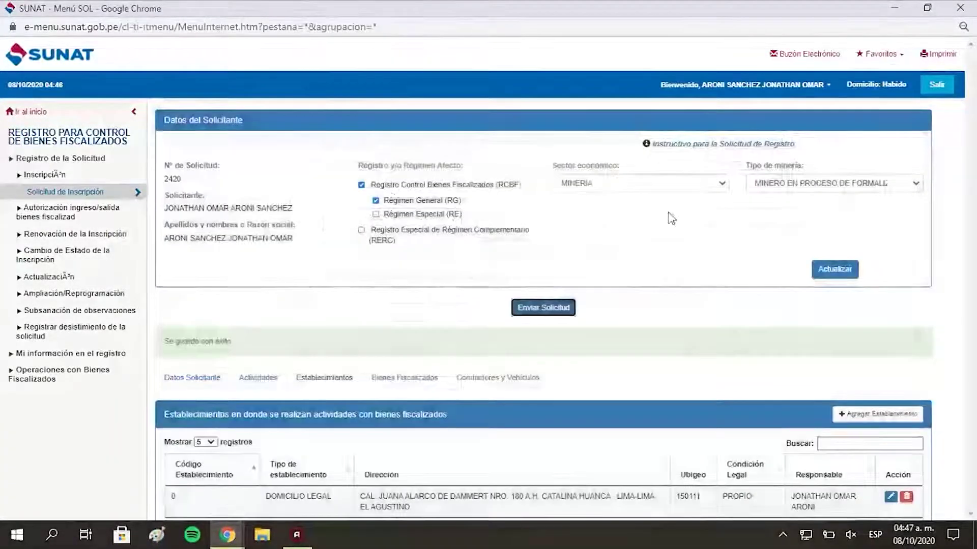
{"action": "scroll", "coordinate": [610, 294], "scroll_direction": "down", "scroll_amount": 2}
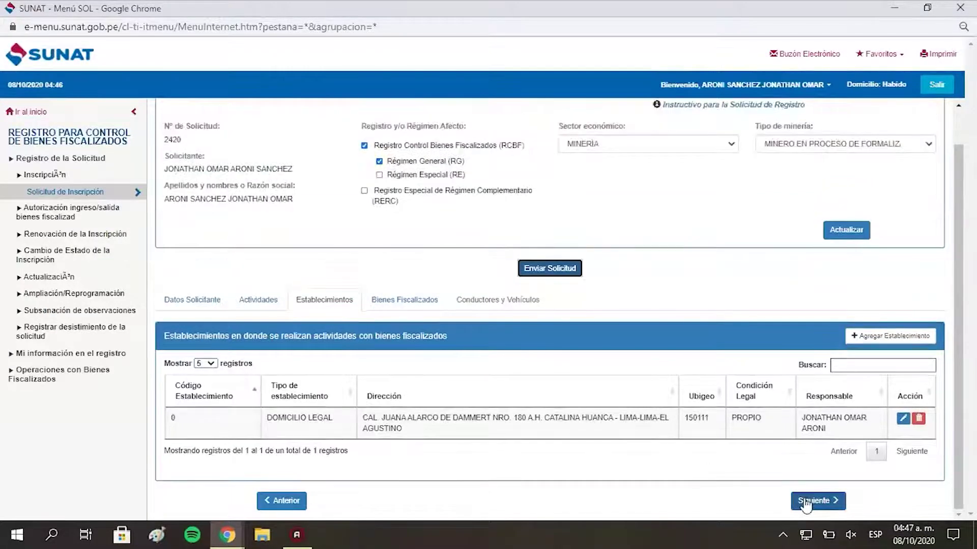
Advance to the Bienes Fiscalizados tab and view its empty goods table.
{"action": "left_click", "coordinate": [805, 503]}
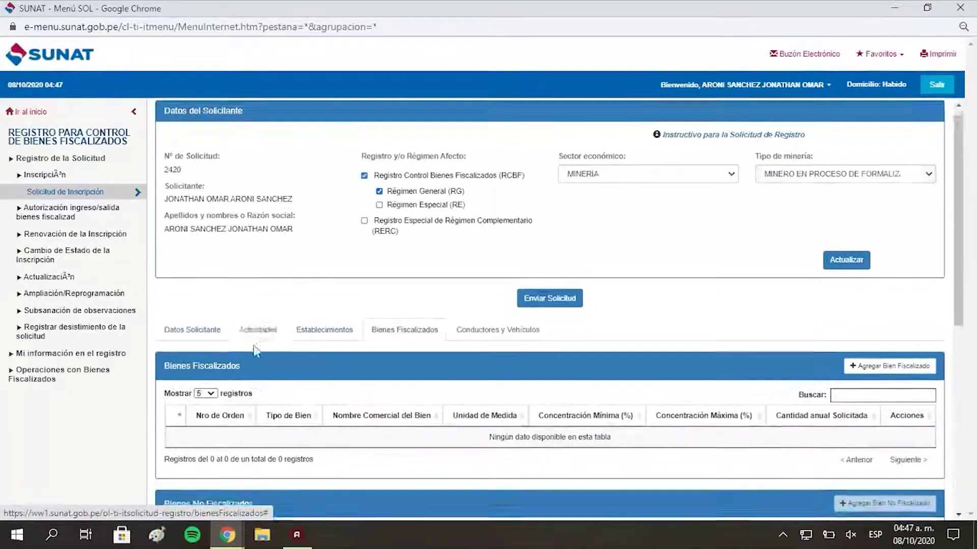
{"action": "scroll", "coordinate": [262, 356], "scroll_direction": "down", "scroll_amount": 1}
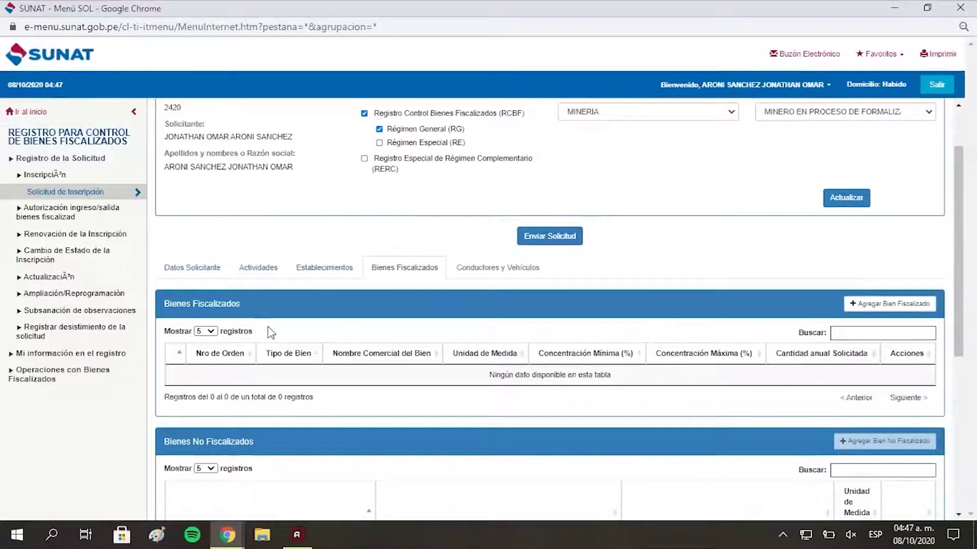
Add a new controlled good of type INSUMO, choosing 048-MERCURIO.
{"action": "left_click", "coordinate": [865, 305]}
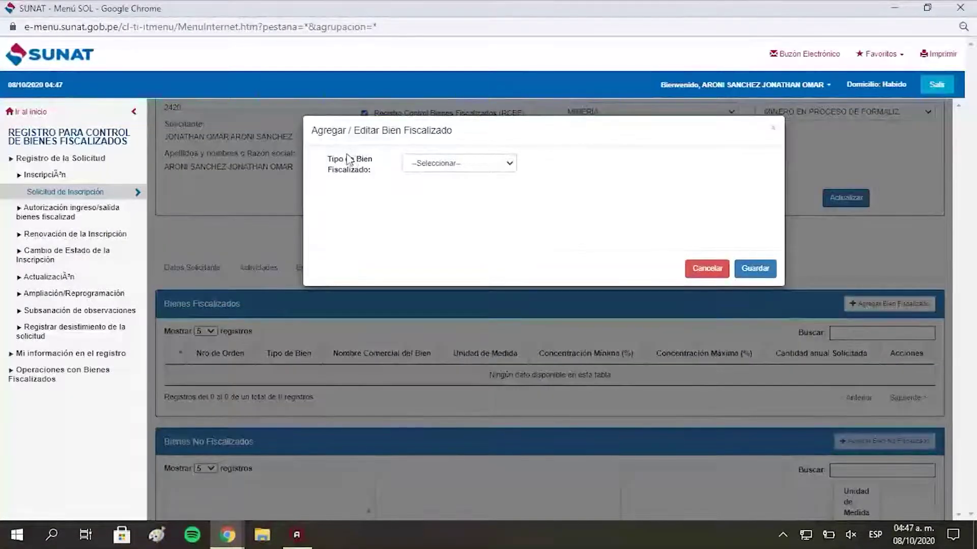
{"action": "left_click", "coordinate": [503, 167]}
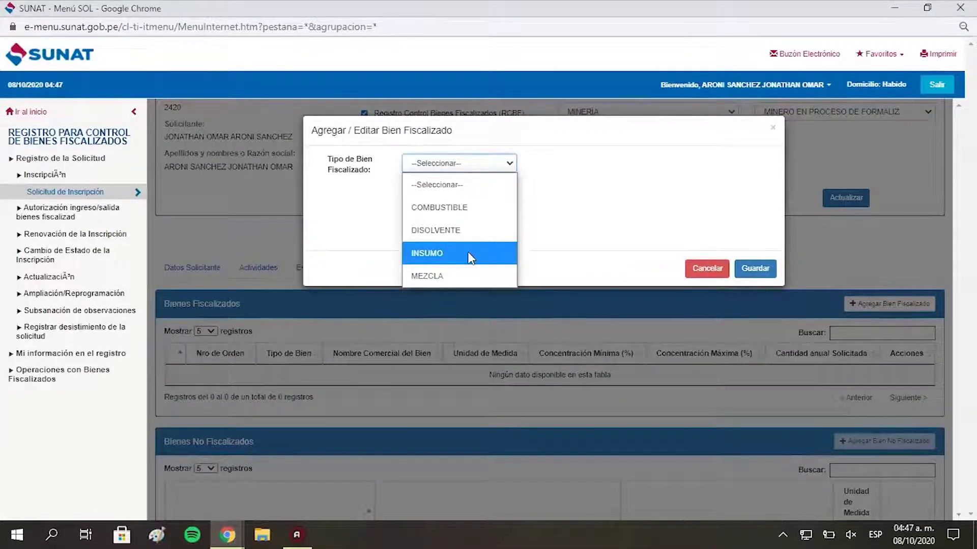
{"action": "left_click", "coordinate": [471, 254]}
{"action": "left_click", "coordinate": [508, 201]}
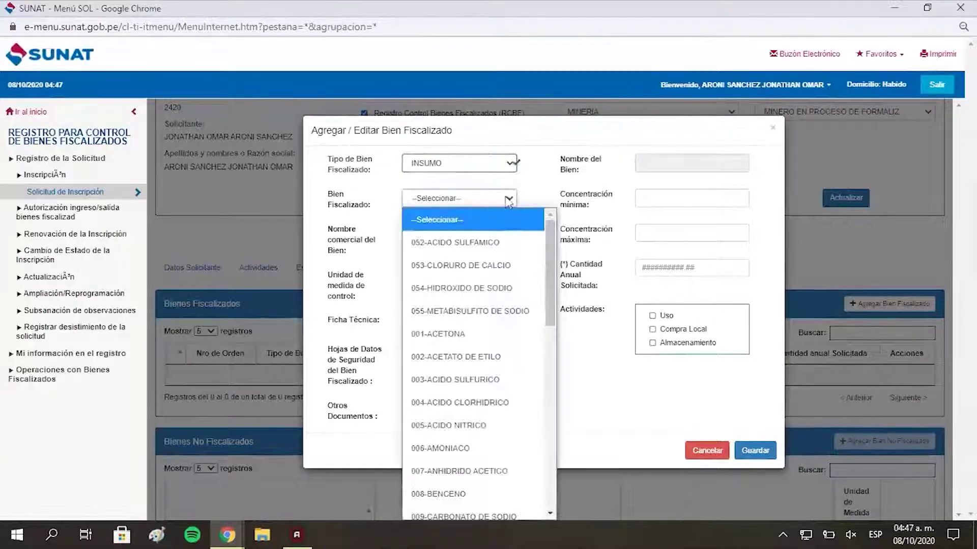
{"action": "left_click_drag", "start_coordinate": [547, 227], "coordinate": [558, 426]}
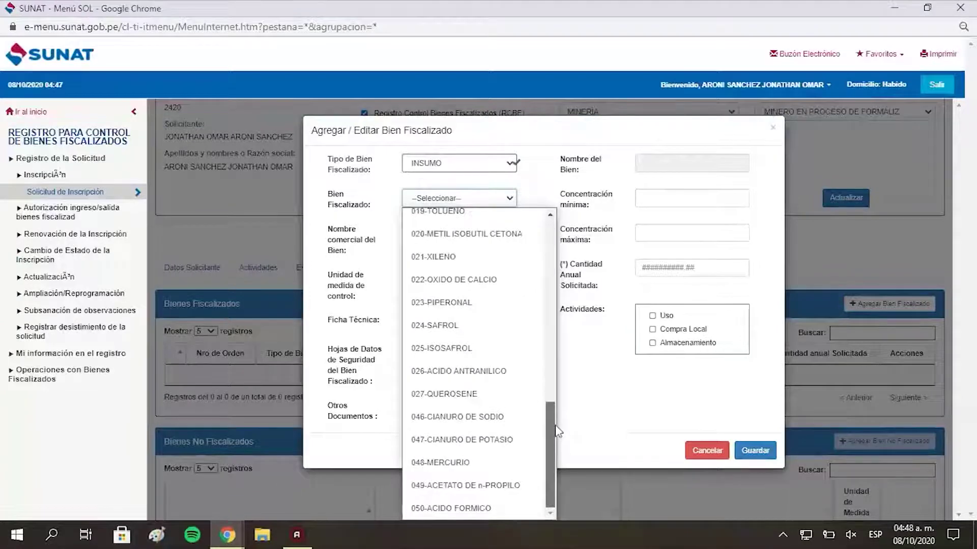
{"action": "left_click", "coordinate": [435, 463]}
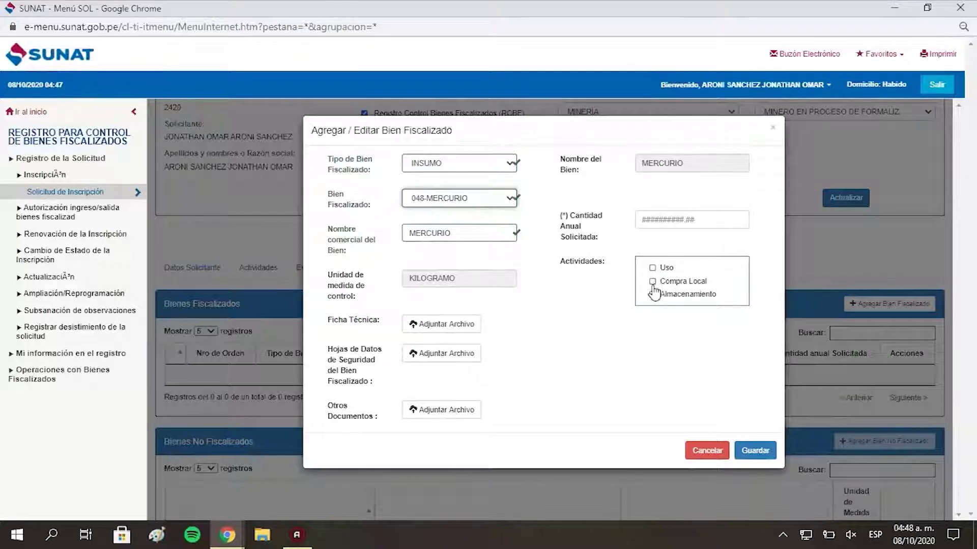
Check the Compra Local and Uso activities and enter an annual quantity of 6.
{"action": "left_click", "coordinate": [653, 282]}
{"action": "left_click", "coordinate": [653, 267]}
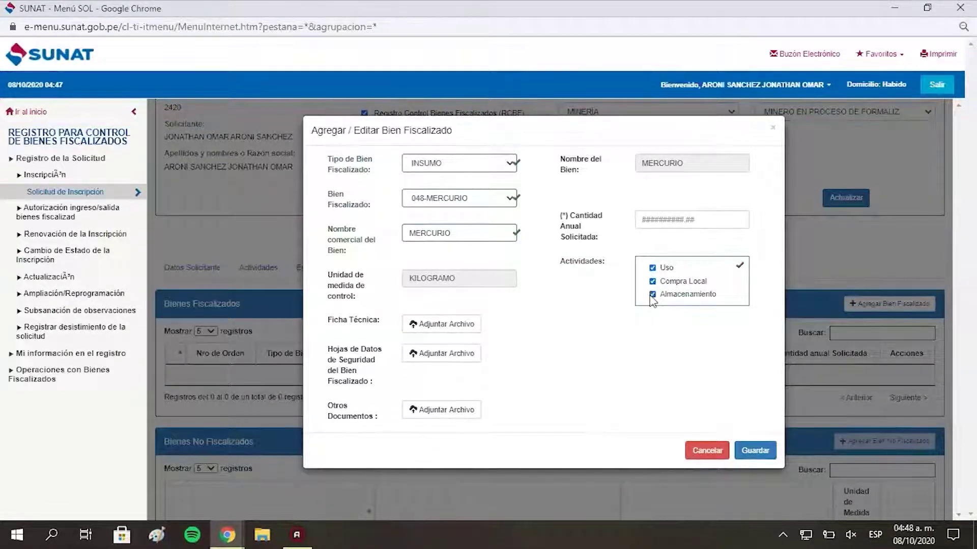
{"action": "mouse_move", "coordinate": [643, 222]}
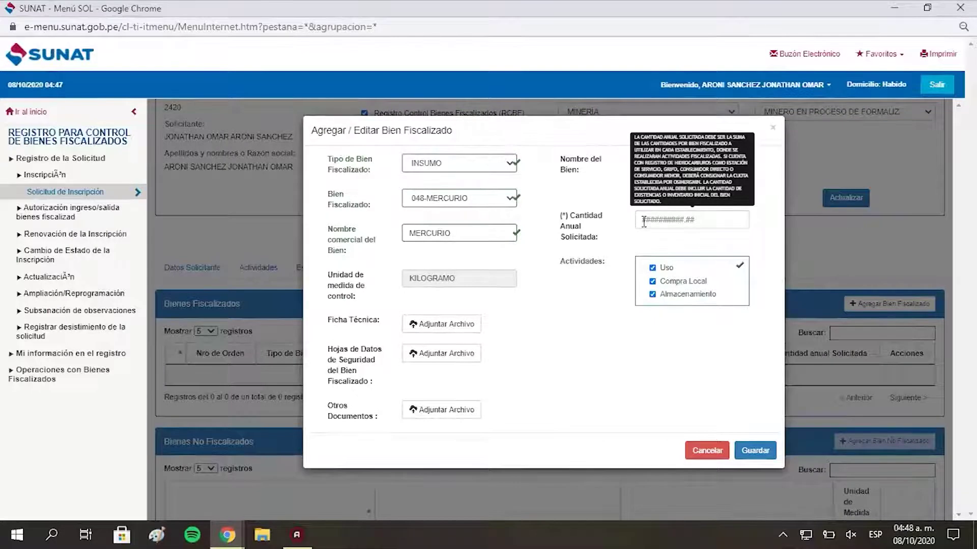
{"action": "left_click", "coordinate": [643, 222]}
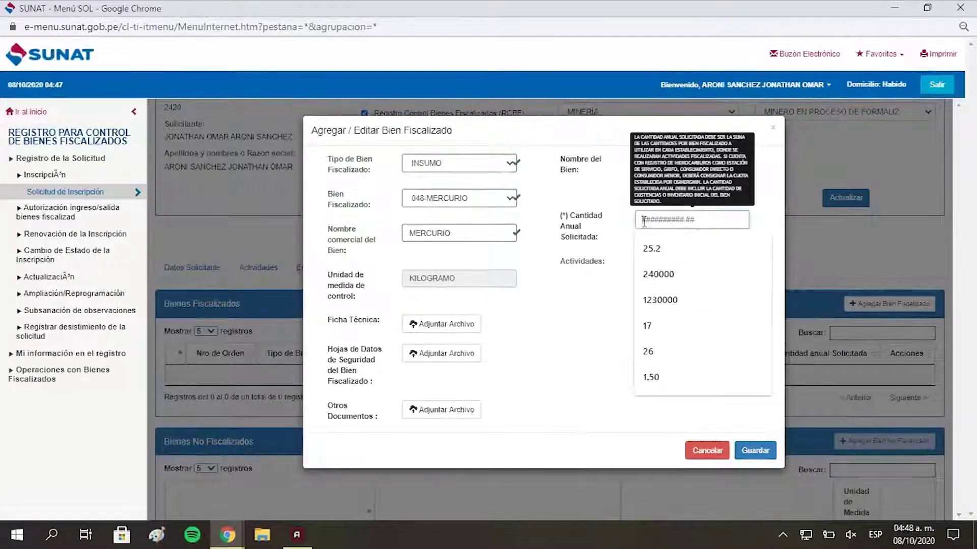
{"action": "type", "text": "6"}
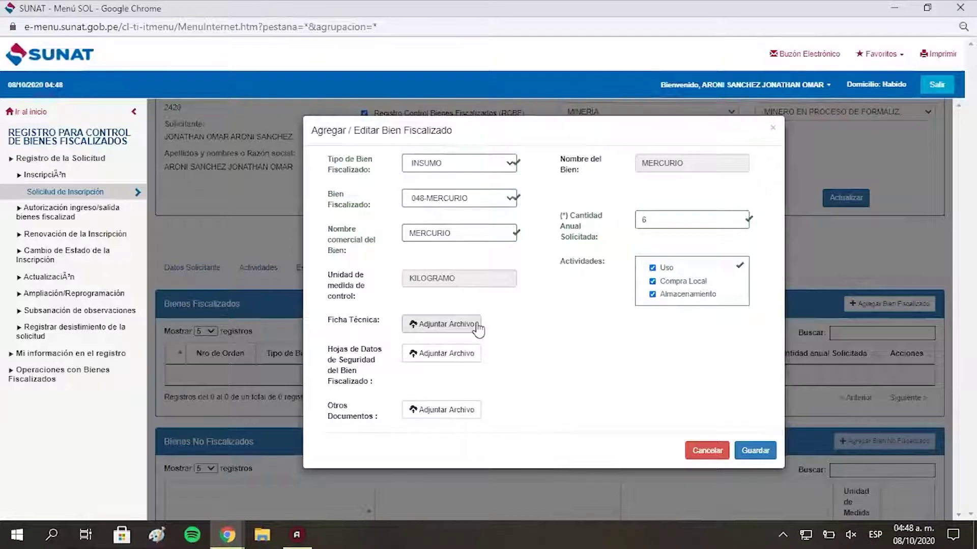
Attach Ficha_tecnica.pdf from Downloads as the mercury item's technical sheet.
{"action": "left_click", "coordinate": [470, 328]}
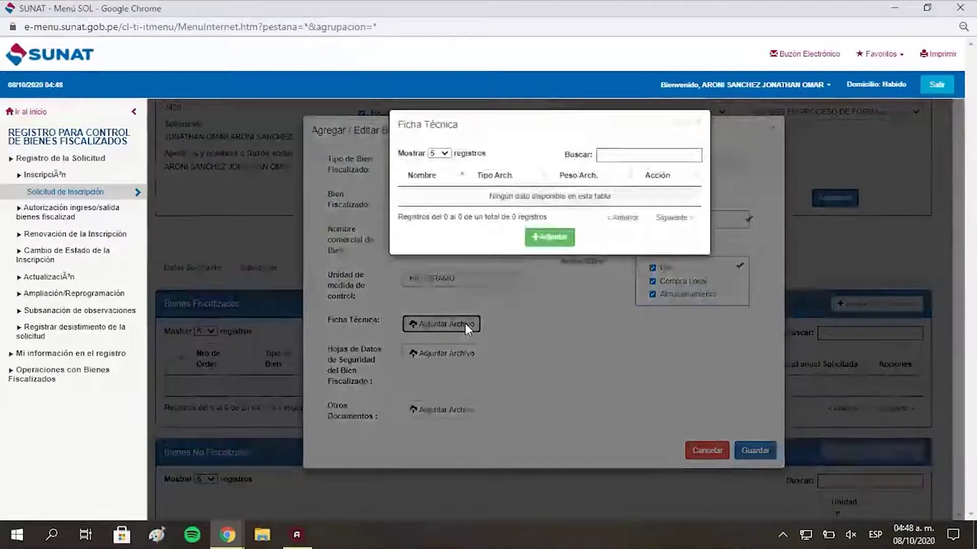
{"action": "left_click", "coordinate": [543, 248]}
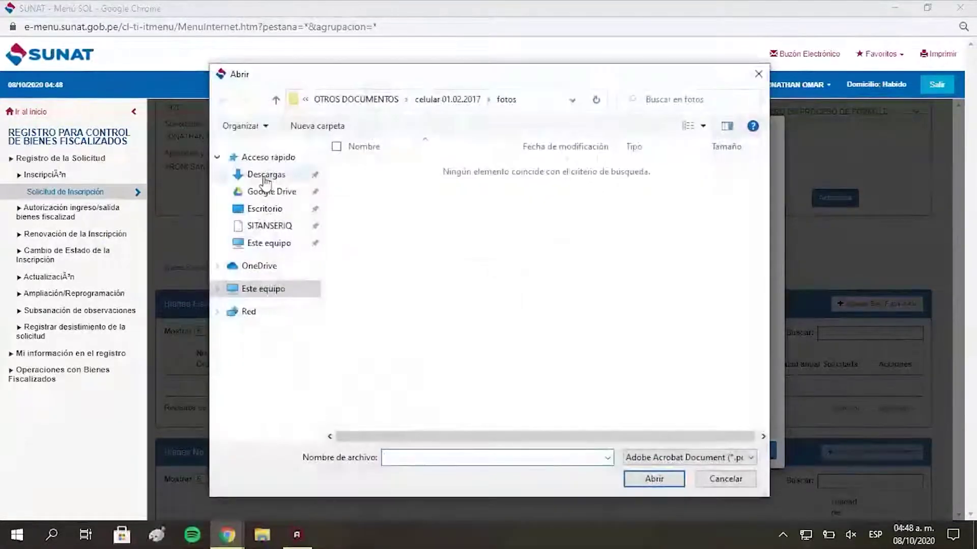
{"action": "left_click", "coordinate": [265, 175]}
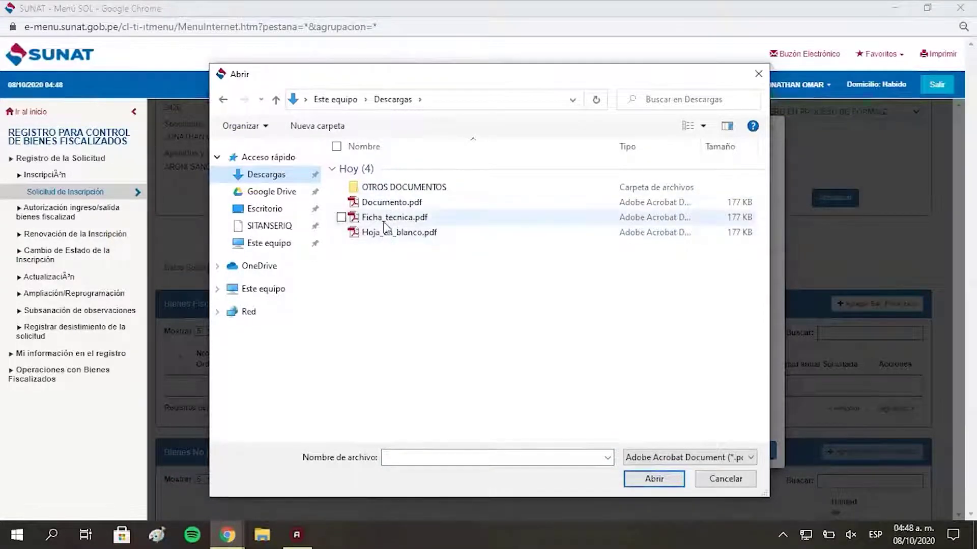
{"action": "double_click", "coordinate": [390, 219]}
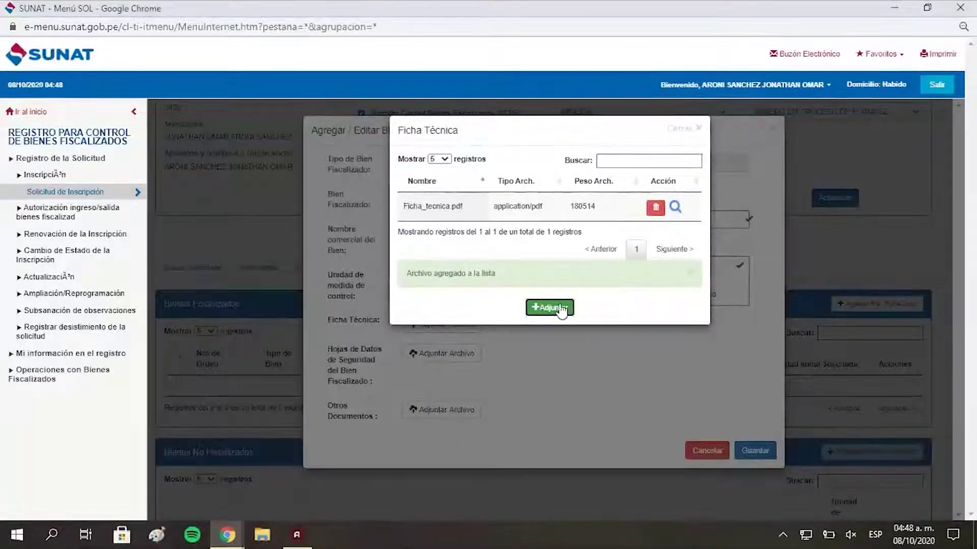
{"action": "left_click", "coordinate": [560, 307]}
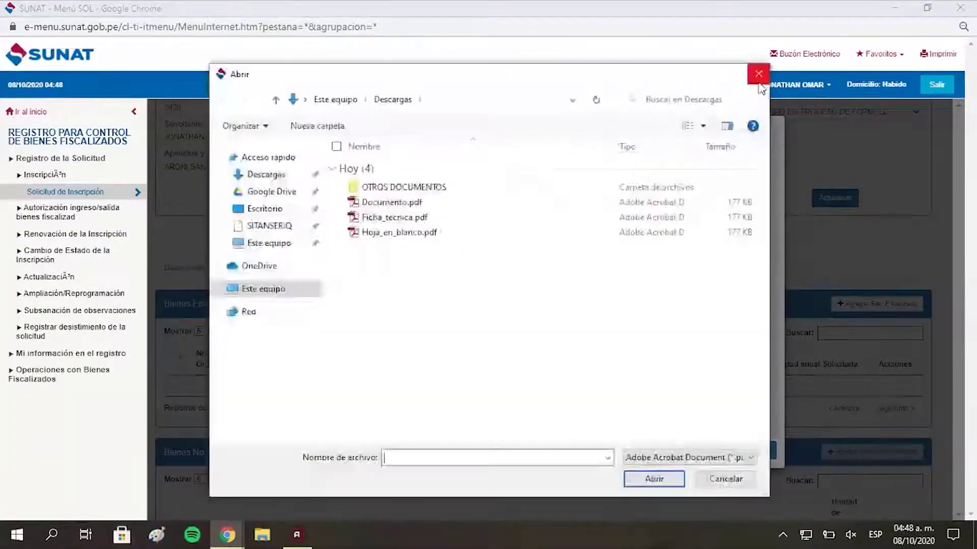
{"action": "left_click", "coordinate": [754, 76]}
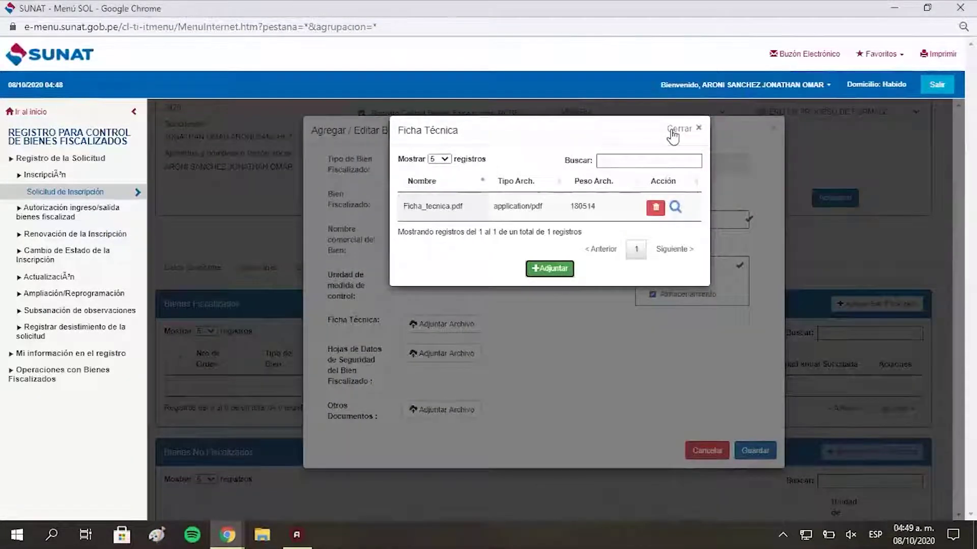
Close the technical sheet window, then save and confirm the mercury item.
{"action": "left_click", "coordinate": [673, 133]}
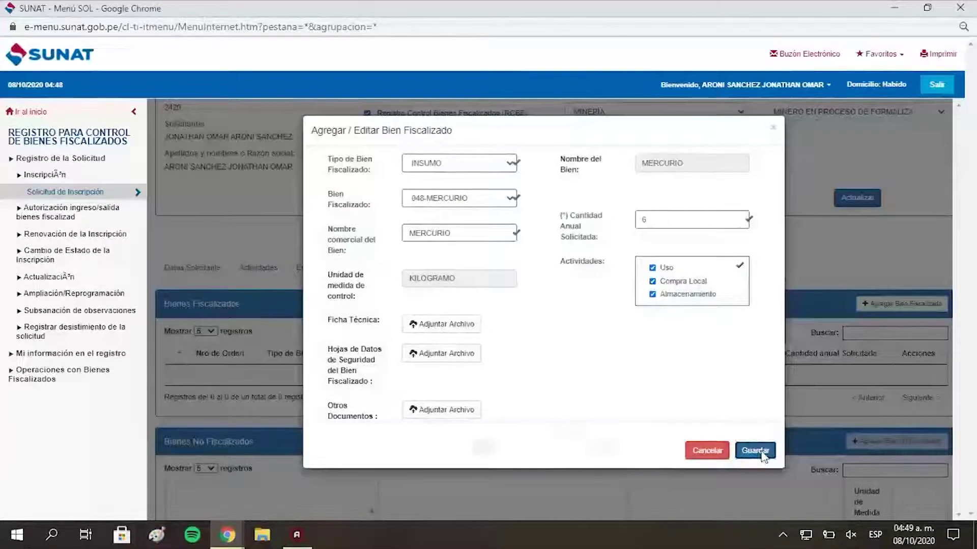
{"action": "left_click", "coordinate": [755, 451]}
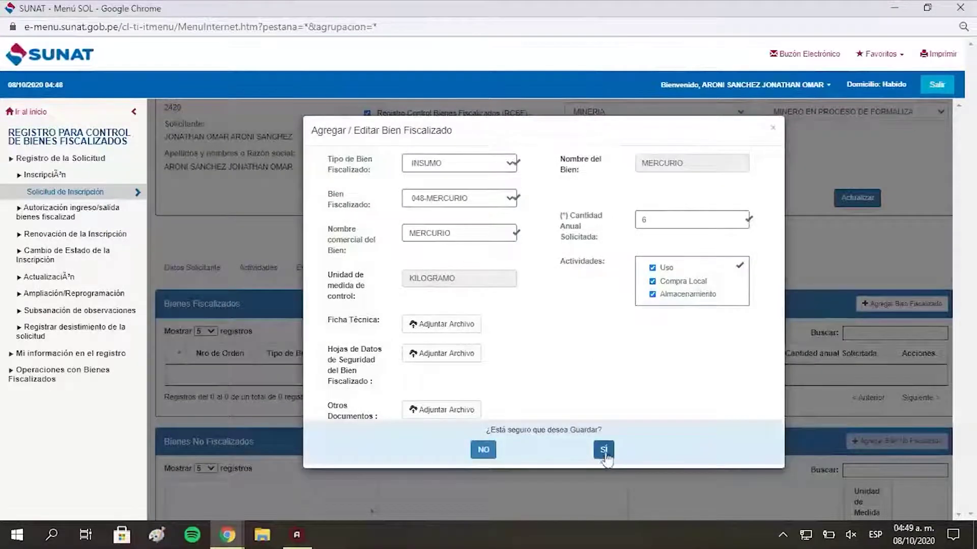
{"action": "left_click", "coordinate": [604, 451]}
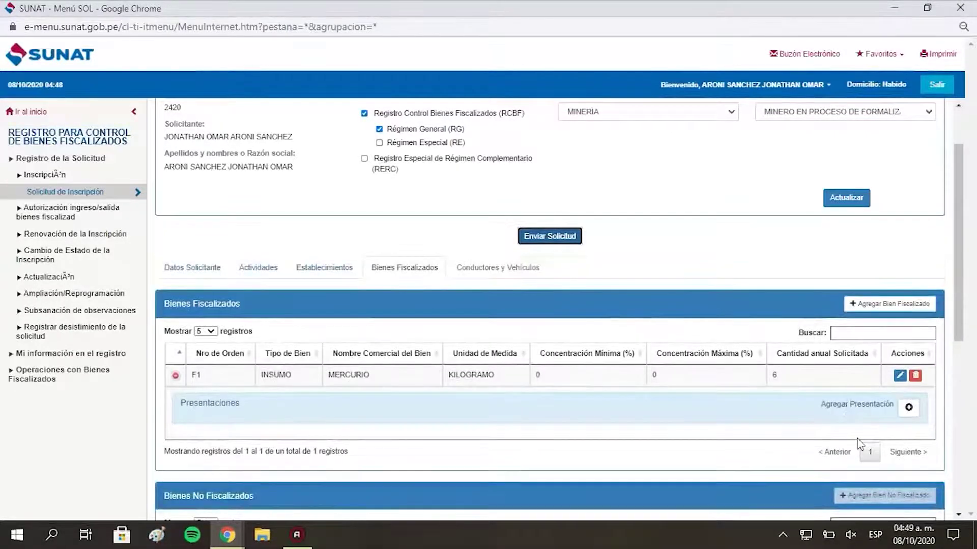
Use Agregar Presentación on the MERCURIO row to start a new presentation.
{"action": "left_click", "coordinate": [909, 408]}
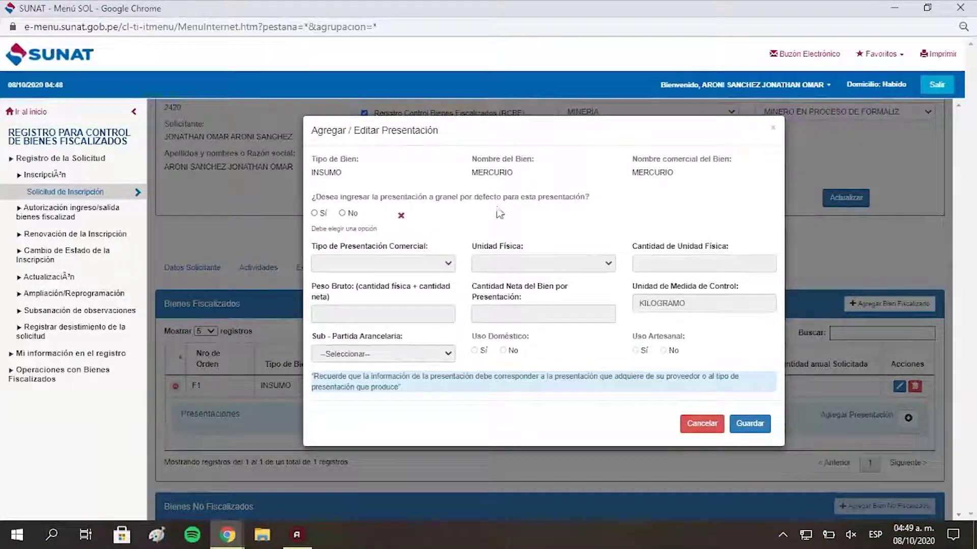
Mark the presentation as not bulk and set its type to FRASCOS.
{"action": "left_click", "coordinate": [344, 214]}
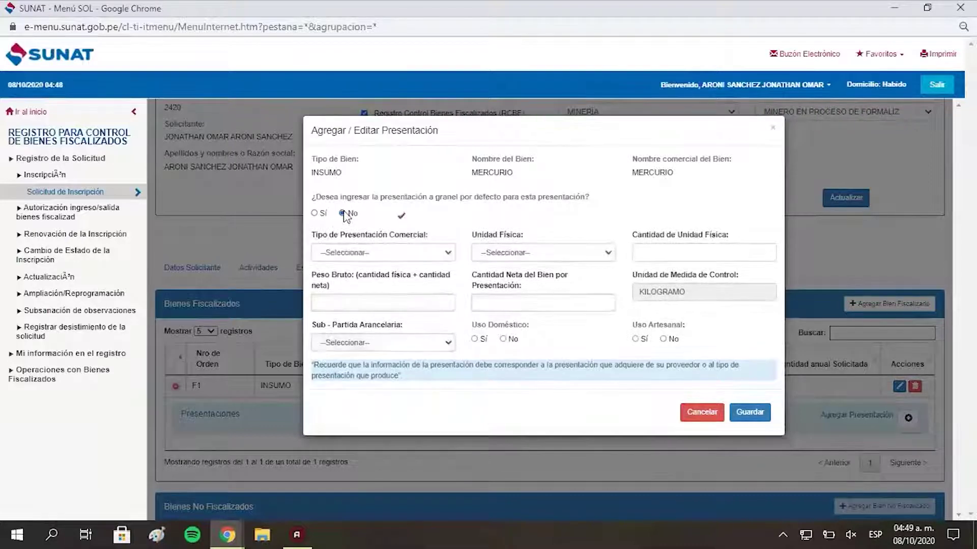
{"action": "left_click", "coordinate": [448, 253]}
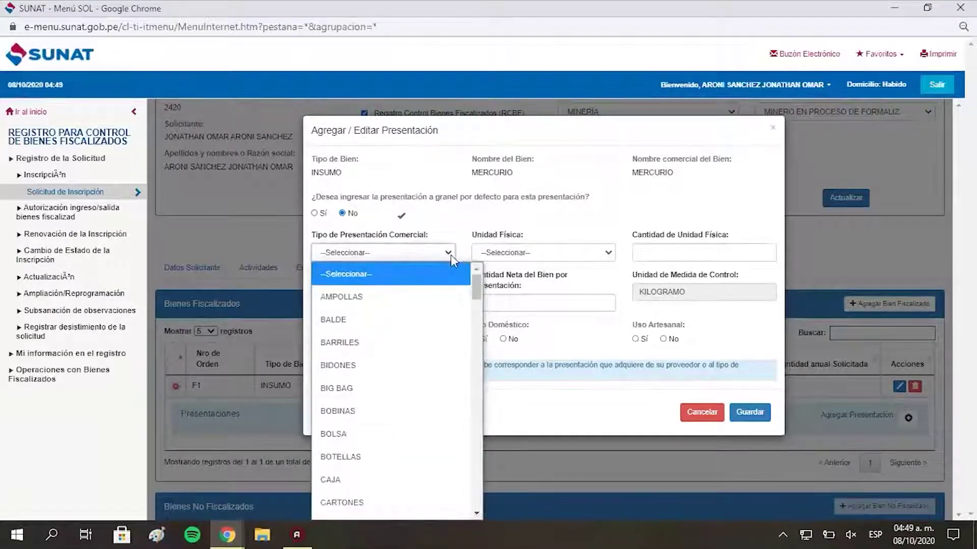
{"action": "key", "text": "Down"}
{"action": "key", "text": "Down"}
{"action": "key", "text": "Down"}
{"action": "key", "text": "Down"}
{"action": "key", "text": "Down"}
{"action": "key", "text": "Down"}
{"action": "key", "text": "Down"}
{"action": "key", "text": "Down"}
{"action": "key", "text": "Down"}
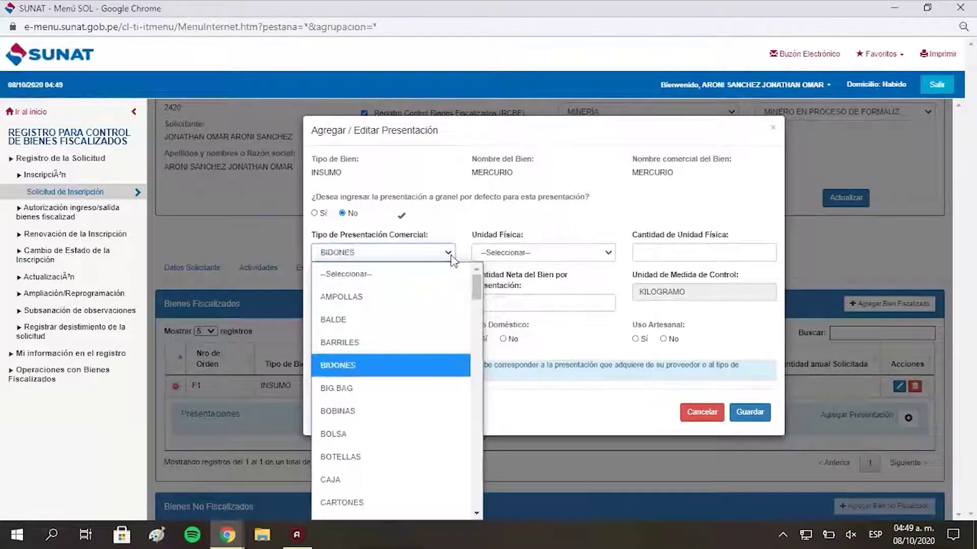
{"action": "key", "text": "Down"}
{"action": "key", "text": "Down"}
{"action": "key", "text": "Down"}
{"action": "key", "text": "Down"}
{"action": "key", "text": "Down"}
{"action": "key", "text": "Down"}
{"action": "key", "text": "Down"}
{"action": "key", "text": "Down"}
{"action": "key", "text": "Down"}
{"action": "key", "text": "Down"}
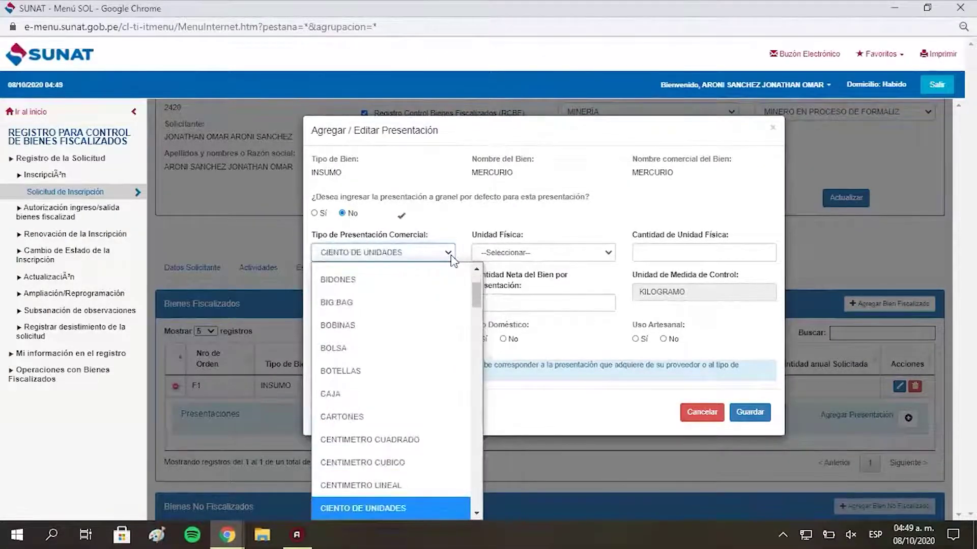
{"action": "key", "text": "Down"}
{"action": "key", "text": "Down"}
{"action": "key", "text": "Down"}
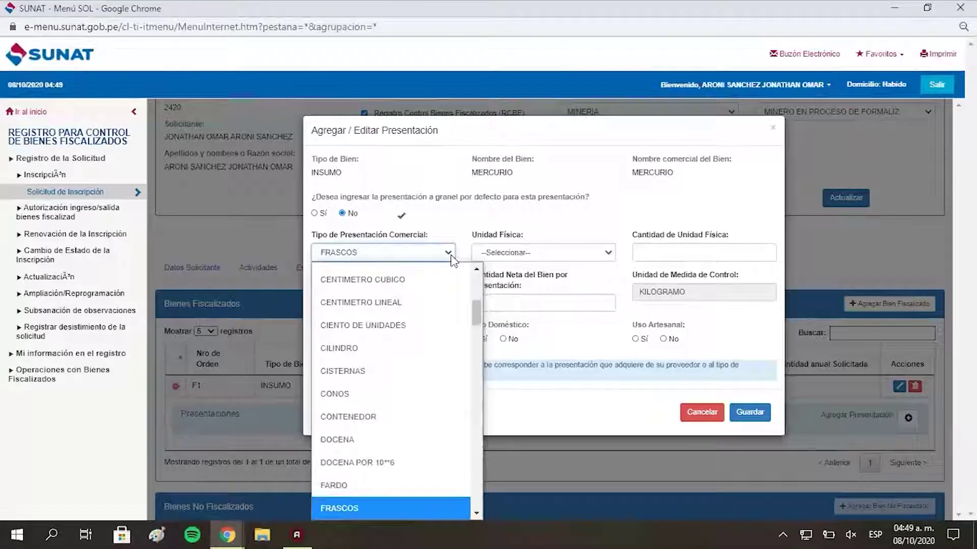
{"action": "key", "text": "Return"}
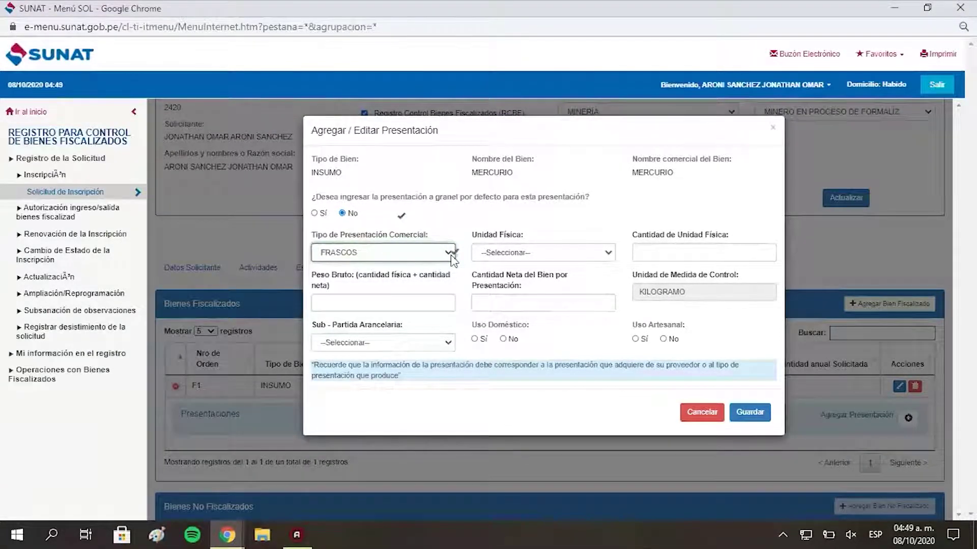
Set the physical unit to KILOGRAMO.
{"action": "left_click", "coordinate": [531, 259]}
{"action": "key", "text": "Down"}
{"action": "key", "text": "Down"}
{"action": "key", "text": "Down"}
{"action": "key", "text": "Down"}
{"action": "key", "text": "Down"}
{"action": "key", "text": "Down"}
{"action": "key", "text": "Down"}
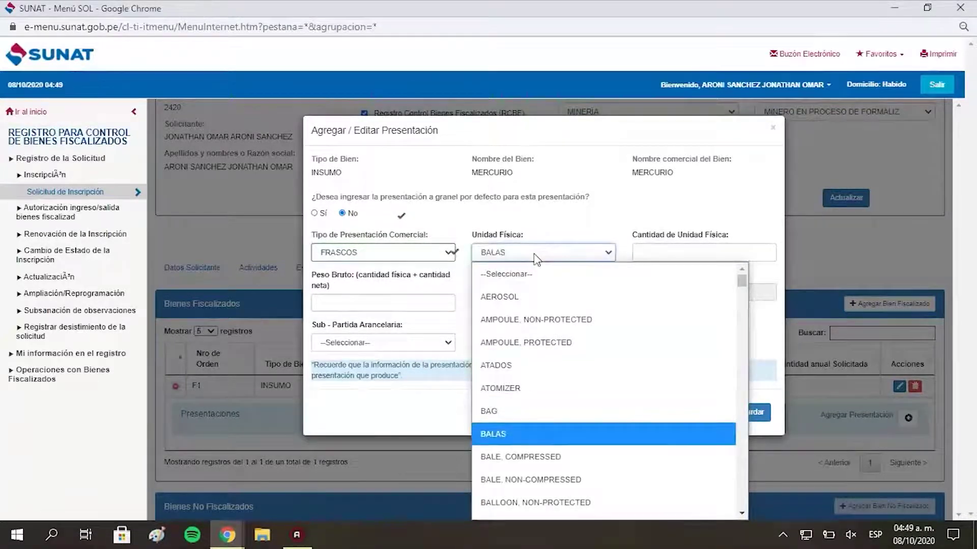
{"action": "key", "text": "Down"}
{"action": "key", "text": "Down"}
{"action": "key", "text": "Down"}
{"action": "key", "text": "Down"}
{"action": "key", "text": "Down"}
{"action": "key", "text": "Down"}
{"action": "key", "text": "Down"}
{"action": "key", "text": "Down"}
{"action": "key", "text": "Down"}
{"action": "key", "text": "Down"}
{"action": "key", "text": "Down"}
{"action": "key", "text": "Down"}
{"action": "key", "text": "Down"}
{"action": "key", "text": "Down"}
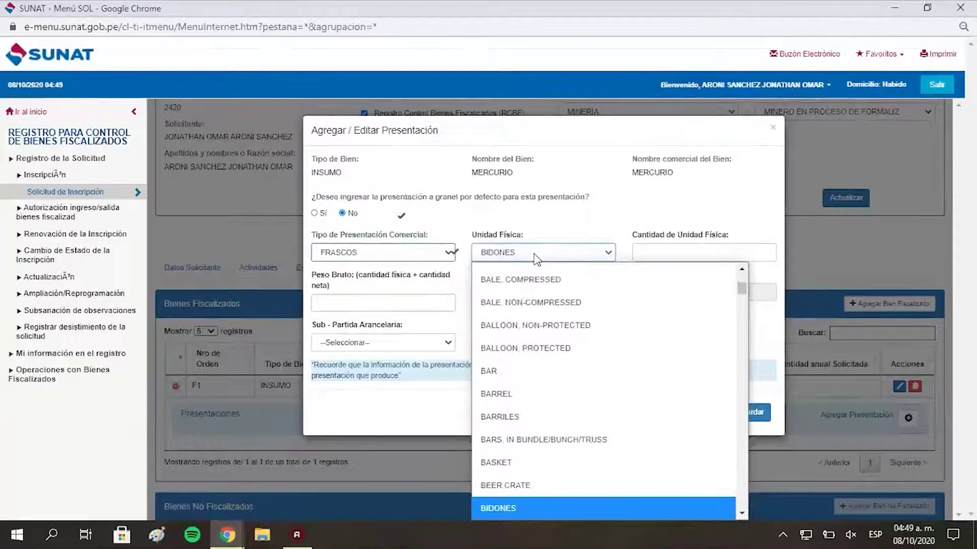
{"action": "key", "text": "Down"}
{"action": "key", "text": "Down"}
{"action": "key", "text": "Down"}
{"action": "key", "text": "Down"}
{"action": "key", "text": "Down"}
{"action": "key", "text": "Down"}
{"action": "key", "text": "Down"}
{"action": "key", "text": "Down"}
{"action": "key", "text": "Down"}
{"action": "key", "text": "Down"}
{"action": "key", "text": "Down"}
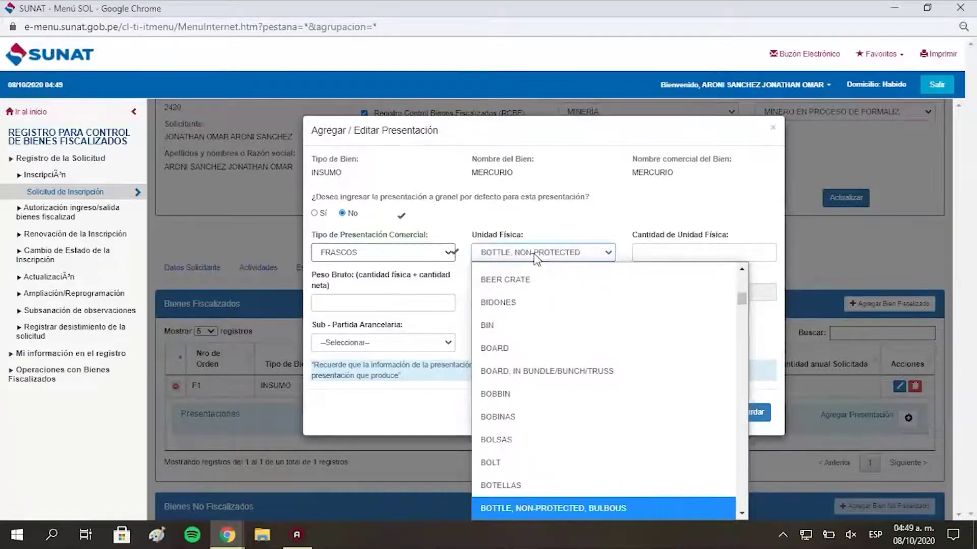
{"action": "key", "text": "Down"}
{"action": "key", "text": "Down"}
{"action": "key", "text": "Down"}
{"action": "key", "text": "Down"}
{"action": "key", "text": "Down"}
{"action": "key", "text": "Down"}
{"action": "key", "text": "Down"}
{"action": "key", "text": "Down"}
{"action": "key", "text": "Down"}
{"action": "key", "text": "Down"}
{"action": "key", "text": "Down"}
{"action": "key", "text": "Down"}
{"action": "key", "text": "Down"}
{"action": "key", "text": "Down"}
{"action": "key", "text": "Down"}
{"action": "key", "text": "Down"}
{"action": "key", "text": "Down"}
{"action": "key", "text": "Down"}
{"action": "key", "text": "Down"}
{"action": "key", "text": "Down"}
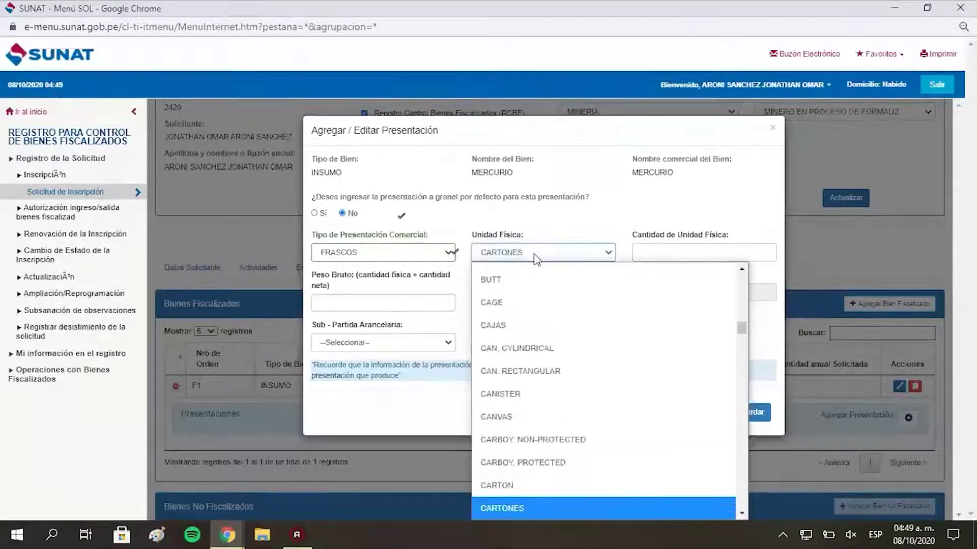
{"action": "key", "text": "Down"}
{"action": "key", "text": "Down"}
{"action": "key", "text": "Down"}
{"action": "key", "text": "Down"}
{"action": "key", "text": "Down"}
{"action": "key", "text": "Down"}
{"action": "key", "text": "Down"}
{"action": "key", "text": "Down"}
{"action": "key", "text": "Down"}
{"action": "key", "text": "Down"}
{"action": "key", "text": "Down"}
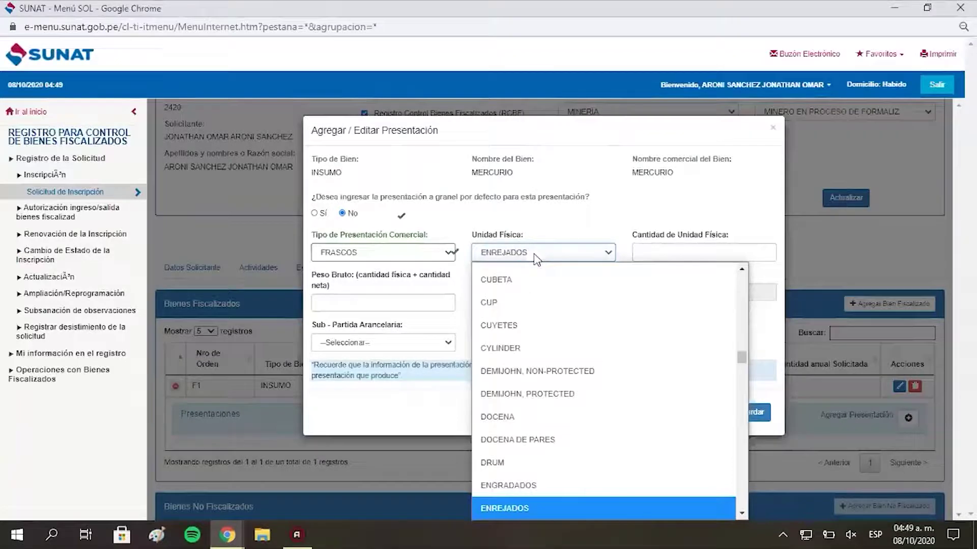
{"action": "key", "text": "Down"}
{"action": "key", "text": "Down"}
{"action": "key", "text": "Down"}
{"action": "key", "text": "Down"}
{"action": "key", "text": "Down"}
{"action": "key", "text": "Down"}
{"action": "key", "text": "Down"}
{"action": "key", "text": "Down"}
{"action": "key", "text": "Down"}
{"action": "key", "text": "Down"}
{"action": "key", "text": "Down"}
{"action": "key", "text": "Down"}
{"action": "key", "text": "Down"}
{"action": "key", "text": "Down"}
{"action": "key", "text": "Down"}
{"action": "key", "text": "Down"}
{"action": "key", "text": "Down"}
{"action": "key", "text": "Down"}
{"action": "key", "text": "Down"}
{"action": "key", "text": "Down"}
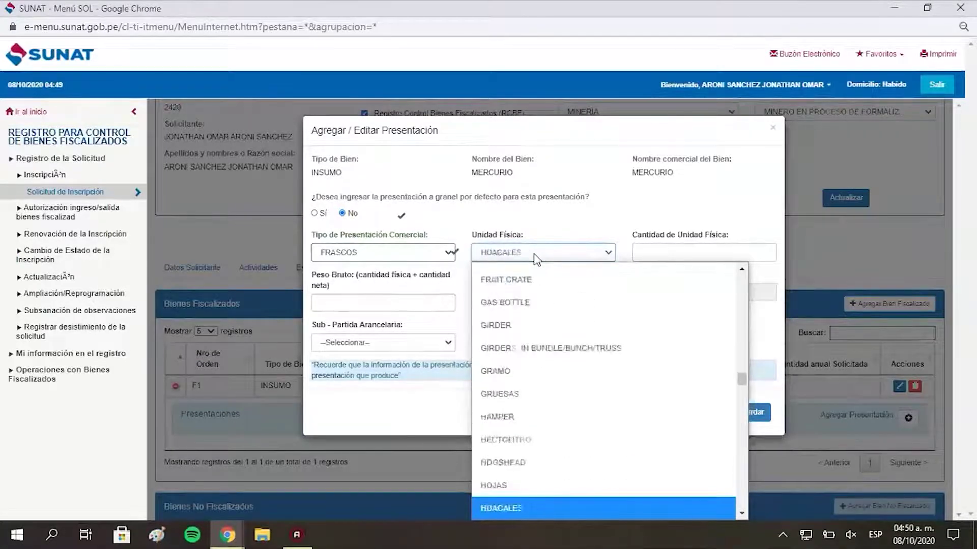
{"action": "key", "text": "Down"}
{"action": "key", "text": "Down"}
{"action": "key", "text": "Down"}
{"action": "key", "text": "Down"}
{"action": "key", "text": "Down"}
{"action": "key", "text": "Down"}
{"action": "key", "text": "Down"}
{"action": "key", "text": "Down"}
{"action": "key", "text": "Down"}
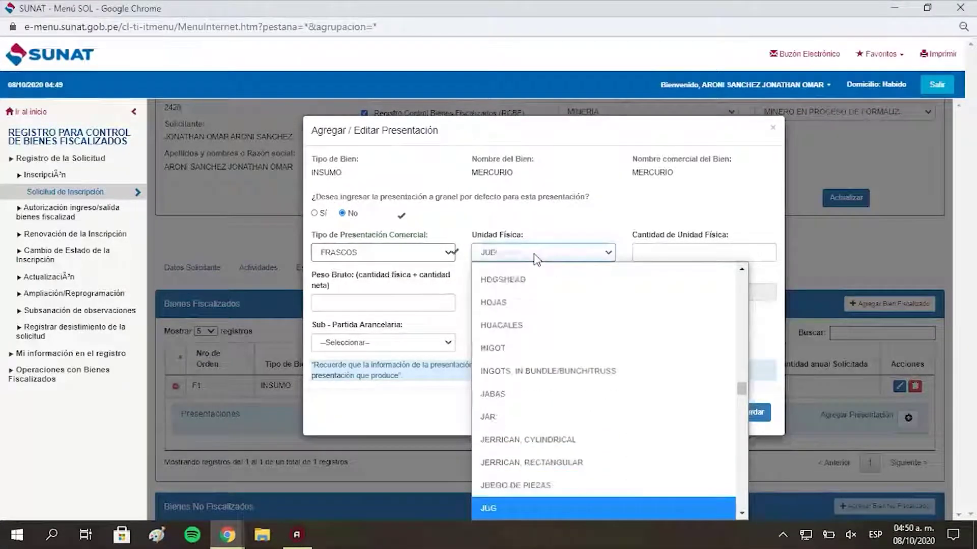
{"action": "key", "text": "Down"}
{"action": "key", "text": "Up"}
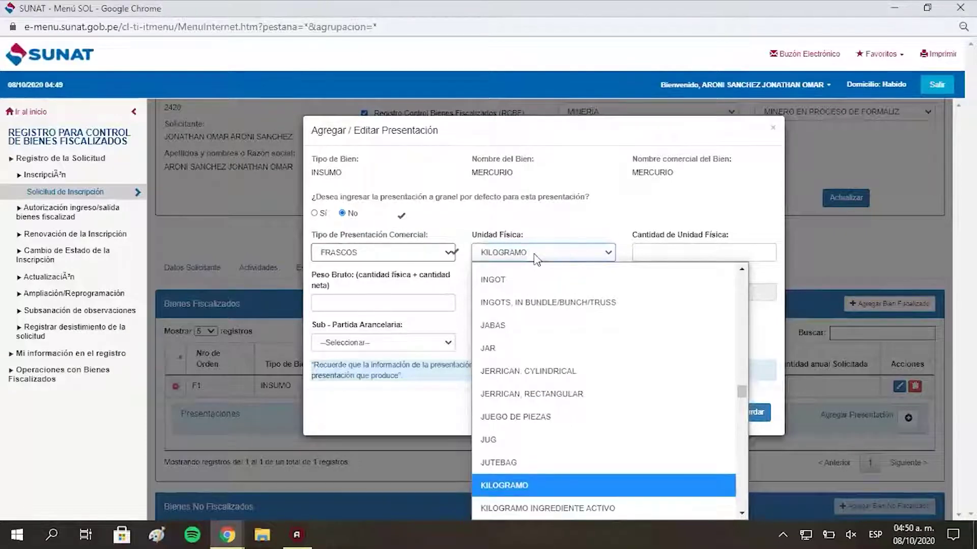
{"action": "key", "text": "Return"}
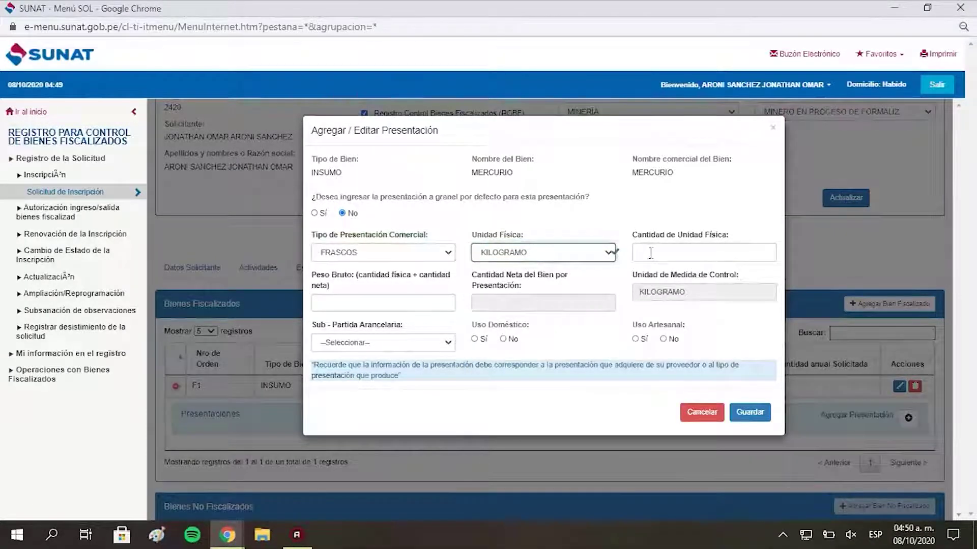
Enter quantity 1 and gross weight 1.02, mark No domestic or artisanal use, and save.
{"action": "left_click", "coordinate": [651, 253]}
{"action": "type", "text": "1"}
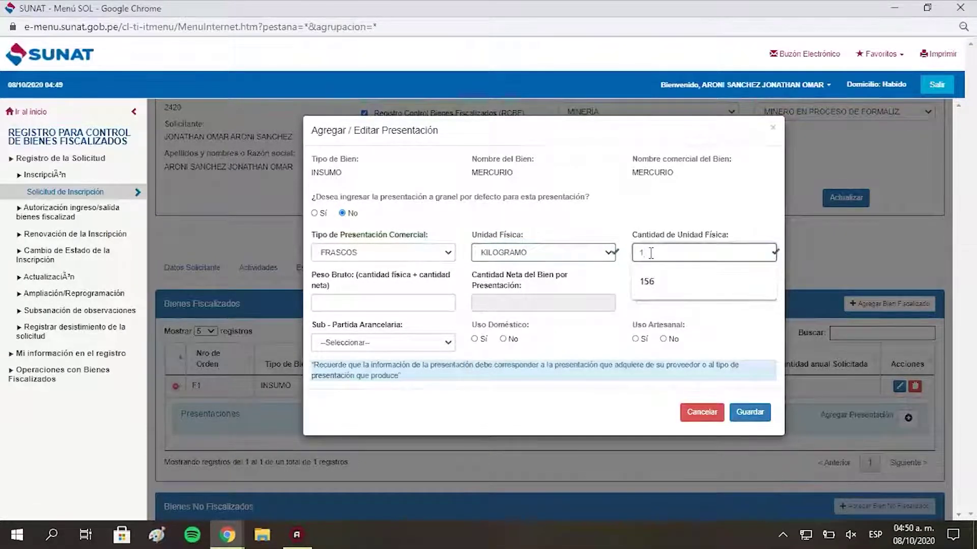
{"action": "left_click", "coordinate": [348, 305]}
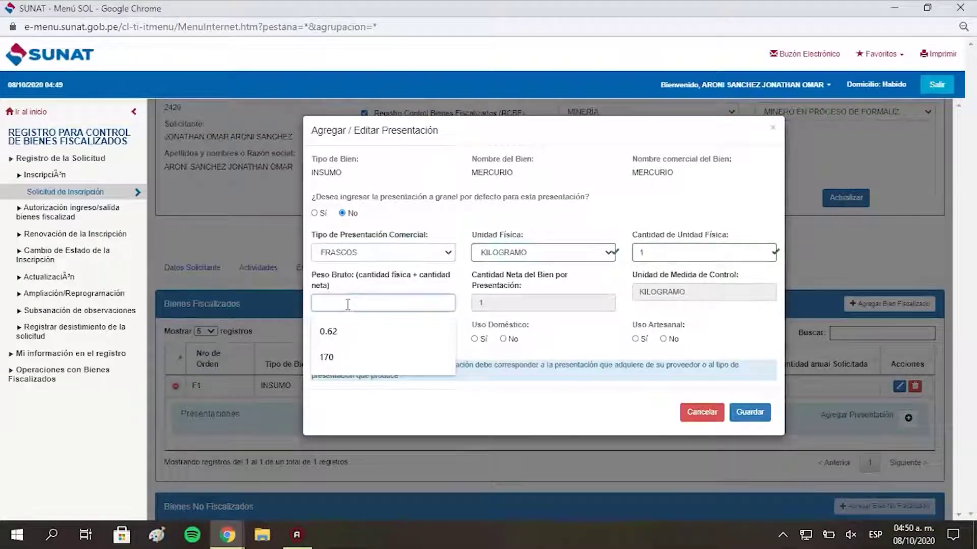
{"action": "type", "text": "1.02"}
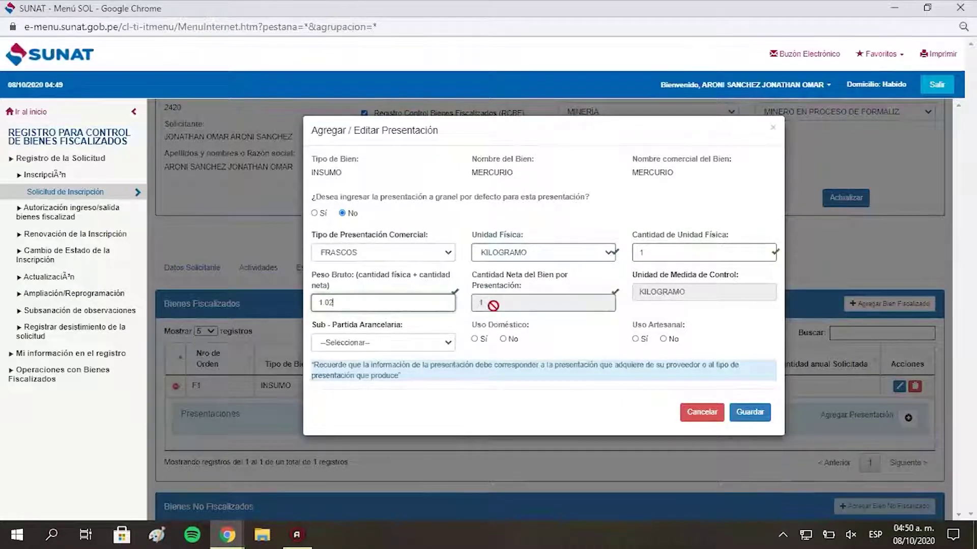
{"action": "left_click", "coordinate": [506, 340]}
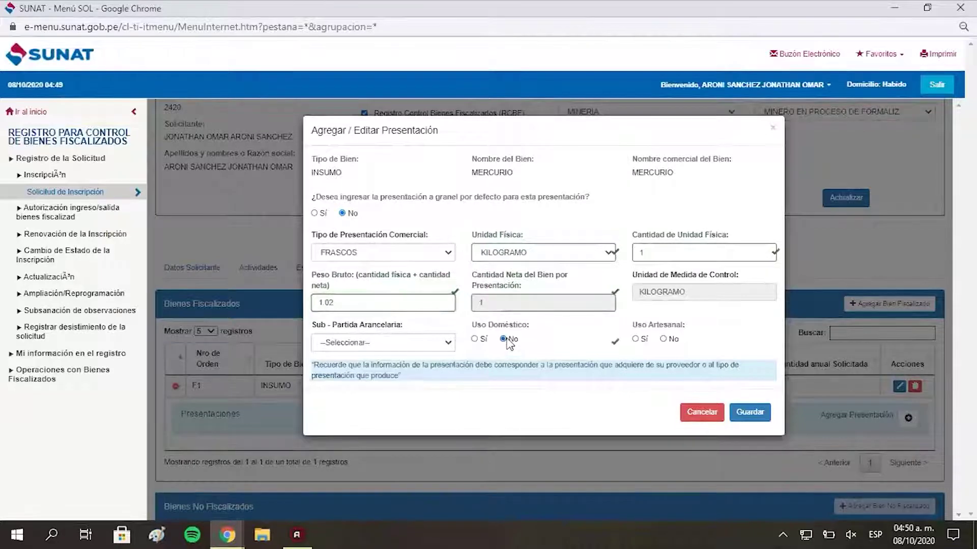
{"action": "left_click", "coordinate": [663, 339]}
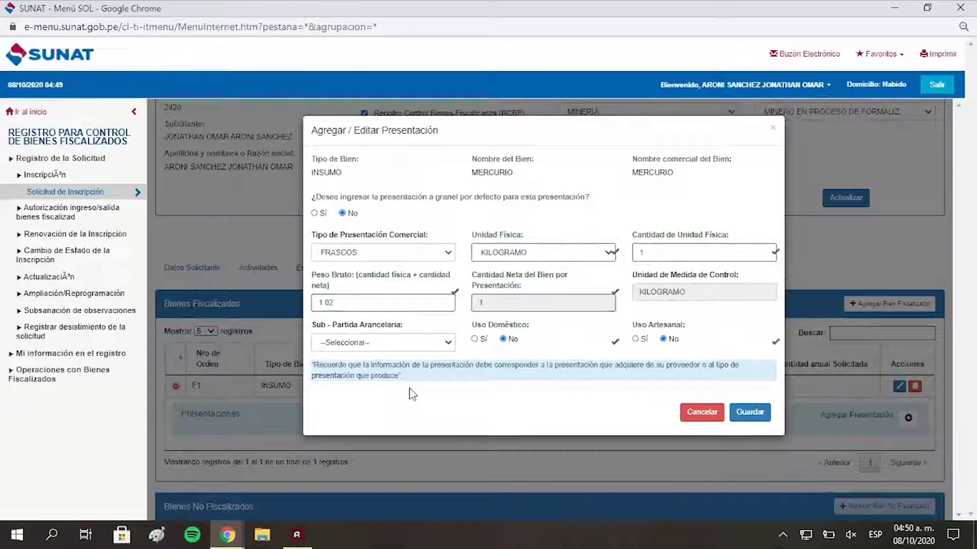
{"action": "left_click", "coordinate": [750, 412]}
{"action": "left_click", "coordinate": [604, 419]}
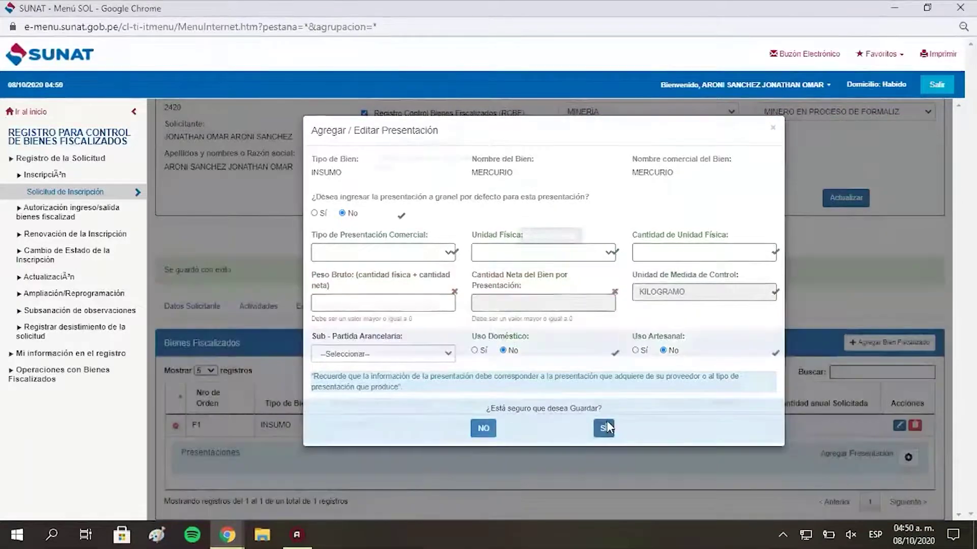
{"action": "scroll", "coordinate": [522, 410], "scroll_direction": "down", "scroll_amount": 4}
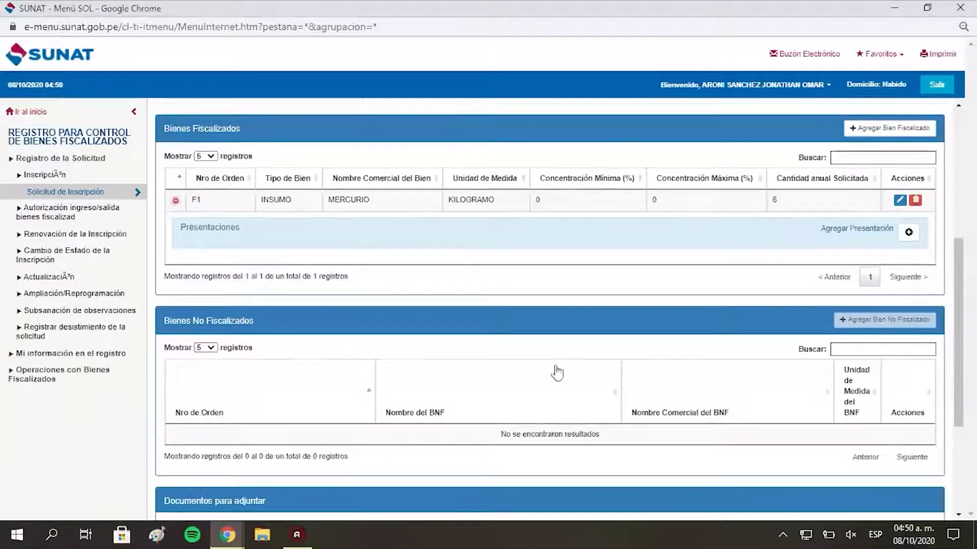
Attach Documento.pdf to the Informe Técnico row so it shows SI.
{"action": "scroll", "coordinate": [601, 398], "scroll_direction": "down", "scroll_amount": 4}
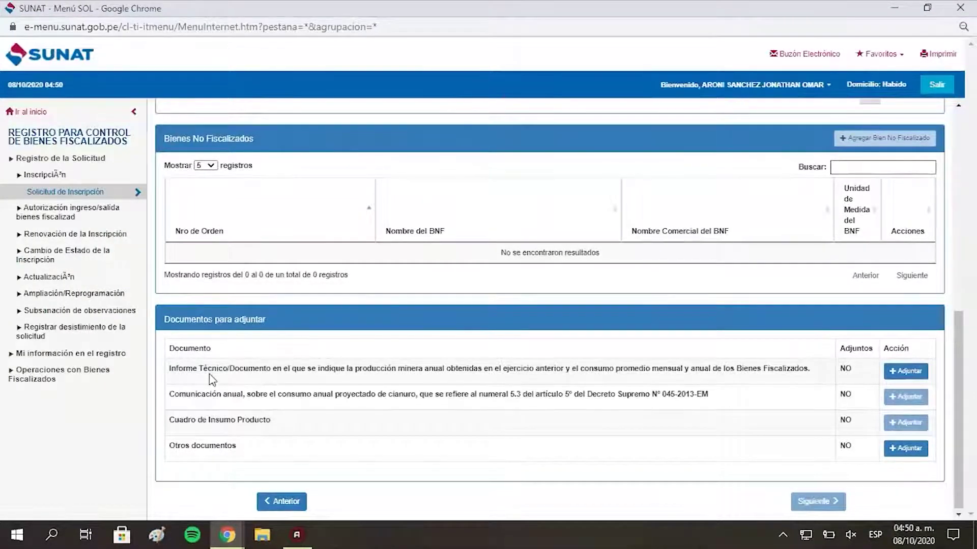
{"action": "left_click_drag", "start_coordinate": [232, 367], "coordinate": [803, 384]}
{"action": "left_click", "coordinate": [800, 385]}
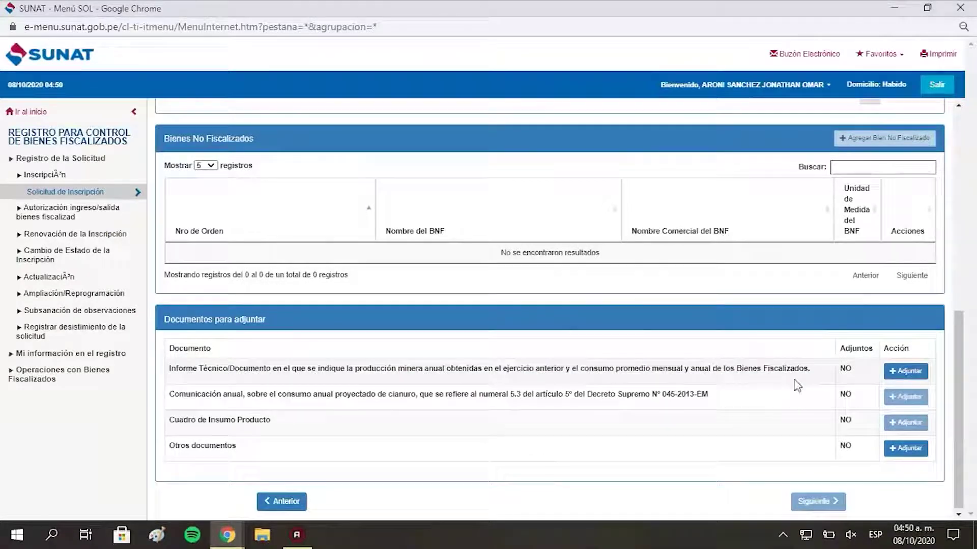
{"action": "left_click", "coordinate": [908, 376]}
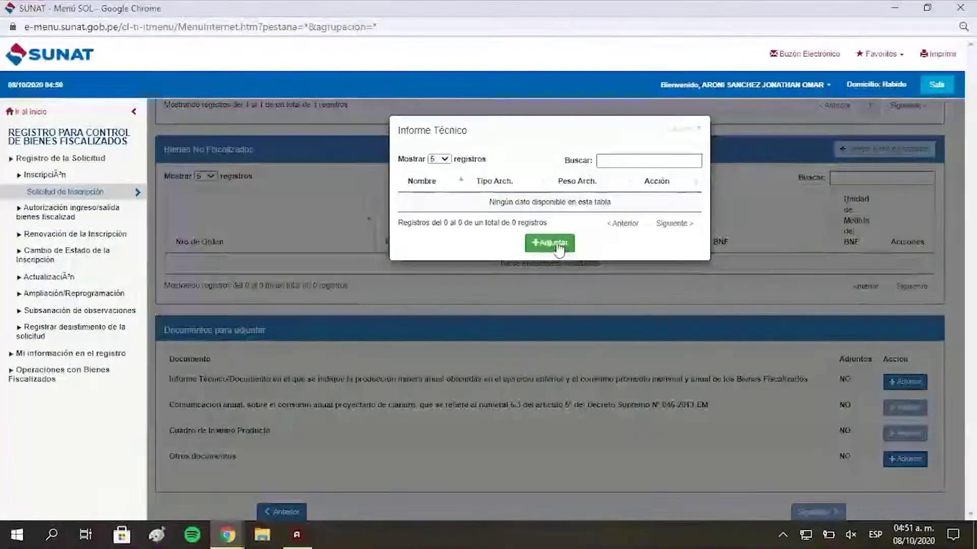
{"action": "left_click", "coordinate": [553, 247]}
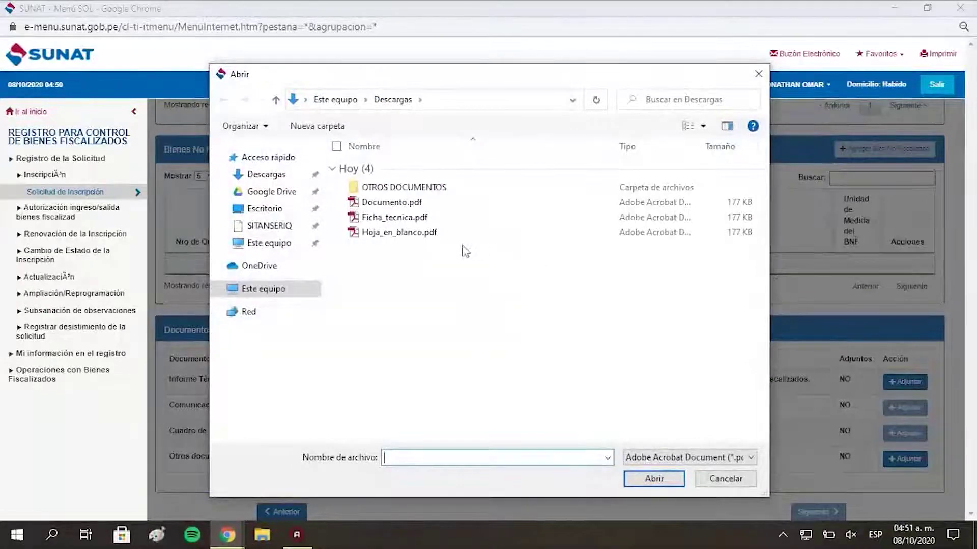
{"action": "double_click", "coordinate": [397, 204]}
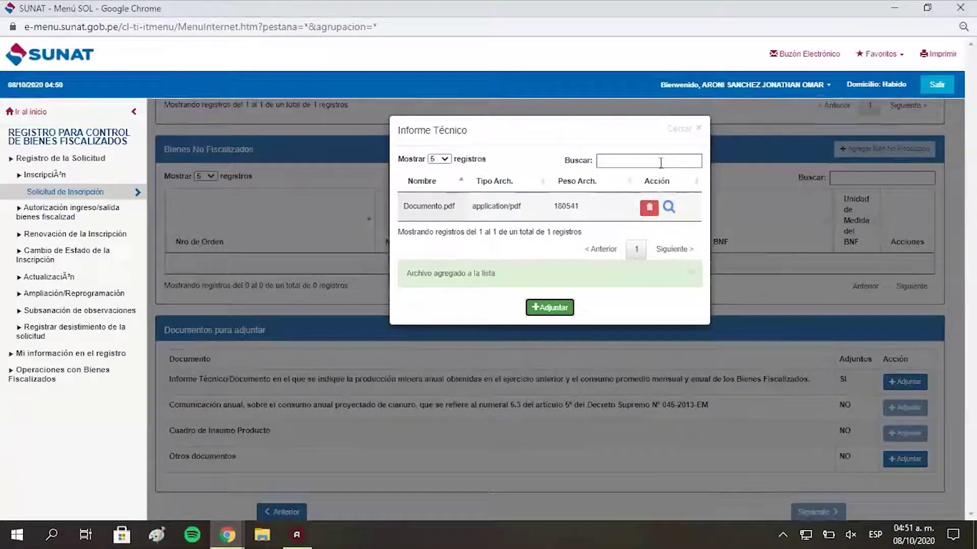
{"action": "left_click", "coordinate": [682, 134]}
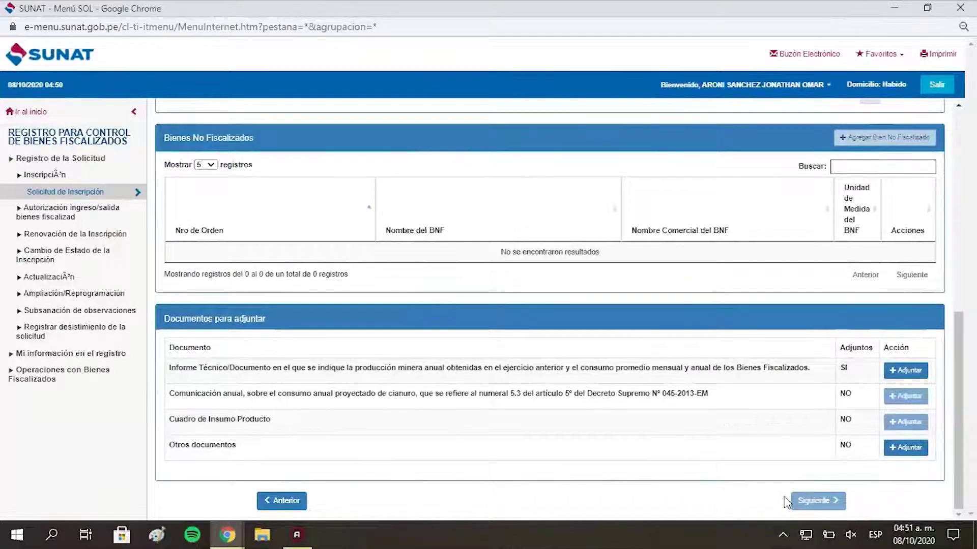
Send the inscription request, download it as Comprimido.pdf, and open the file.
{"action": "scroll", "coordinate": [484, 401], "scroll_direction": "up", "scroll_amount": 9}
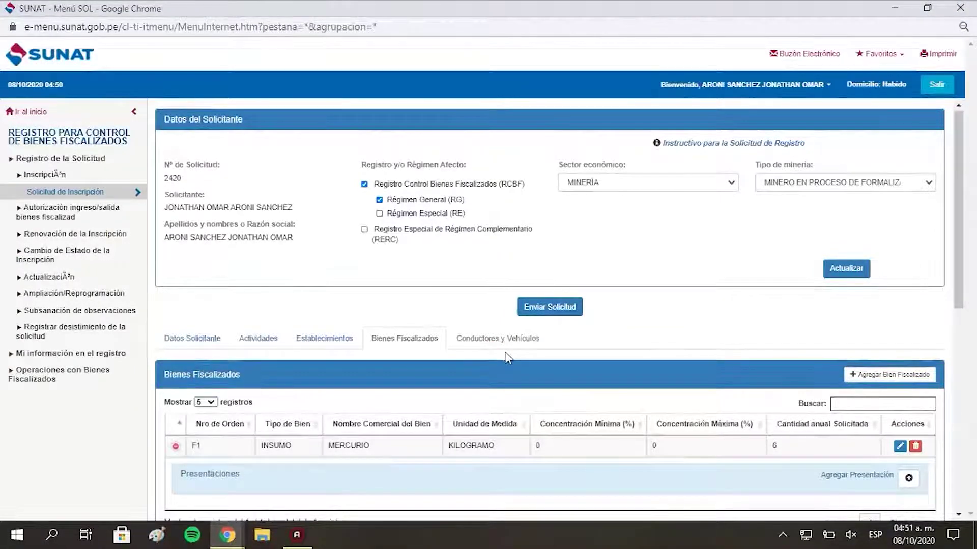
{"action": "left_click", "coordinate": [550, 309]}
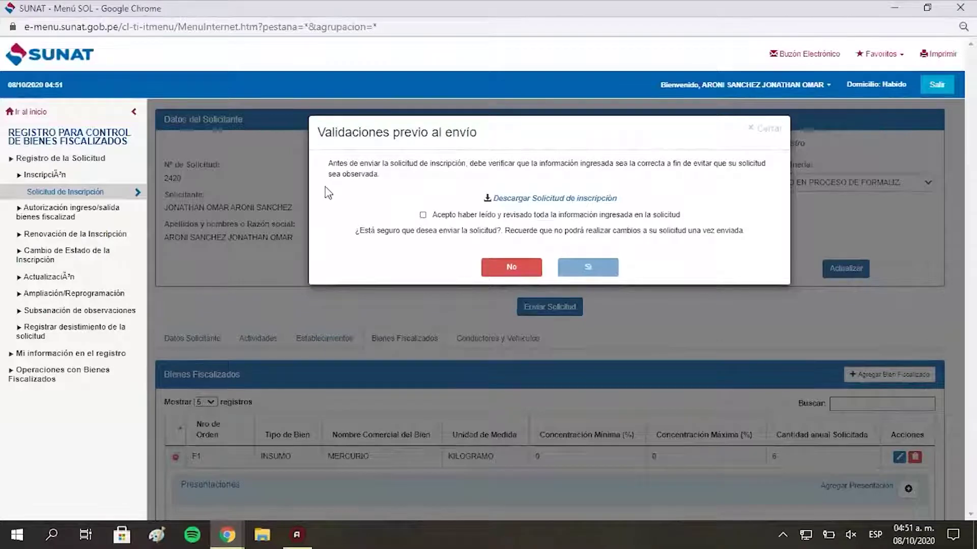
{"action": "left_click", "coordinate": [529, 199]}
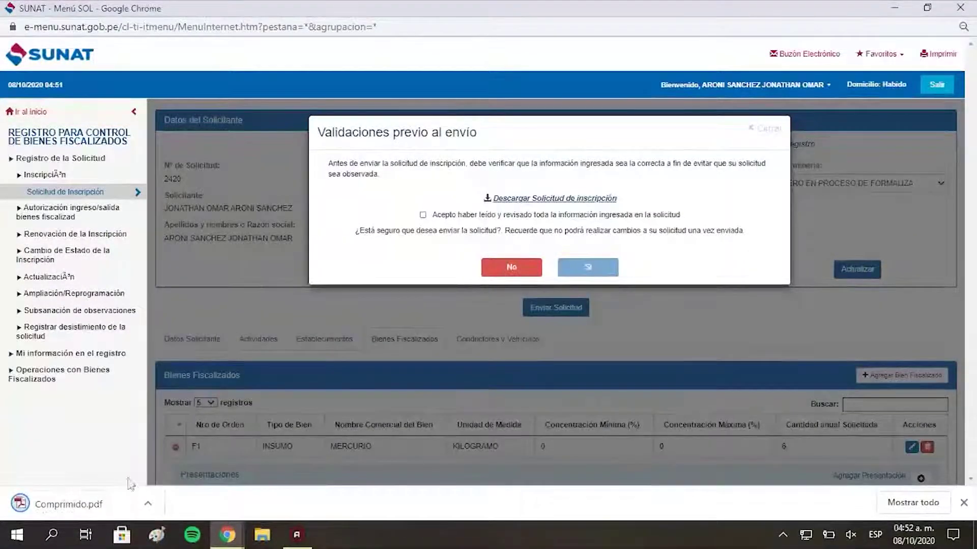
{"action": "left_click", "coordinate": [58, 505]}
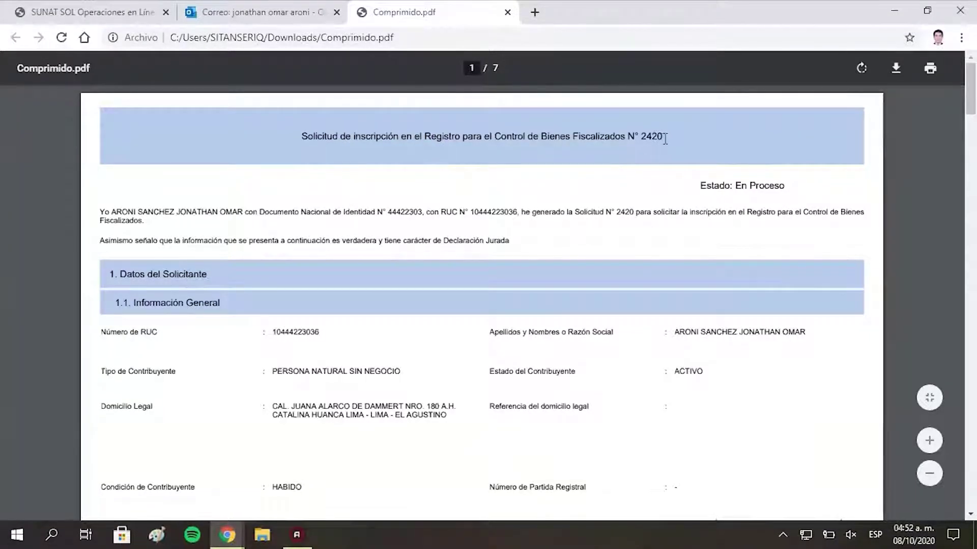
Scroll through Comprimido.pdf reviewing applicant, contact, activities and establishment 0 sections.
{"action": "scroll", "coordinate": [238, 276], "scroll_direction": "down", "scroll_amount": 2}
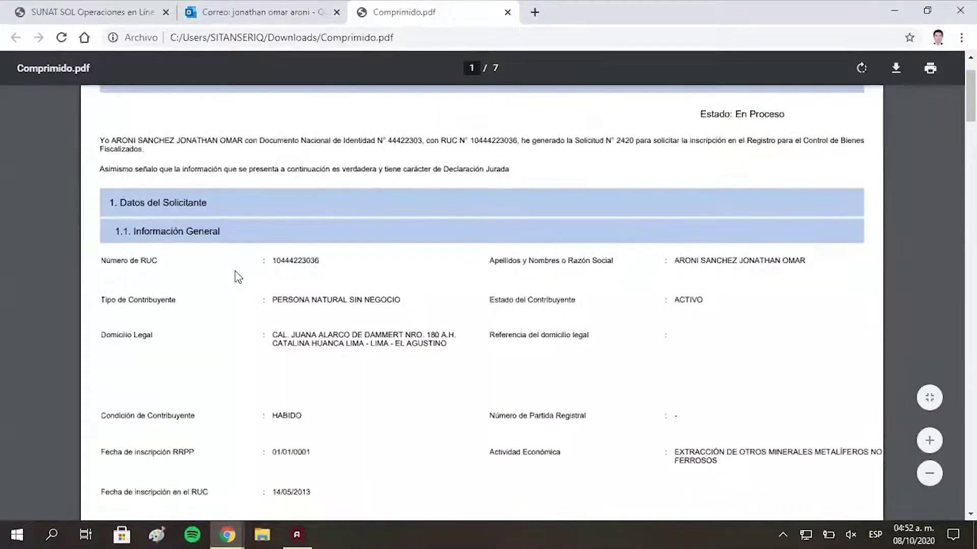
{"action": "scroll", "coordinate": [188, 218], "scroll_direction": "down", "scroll_amount": 2}
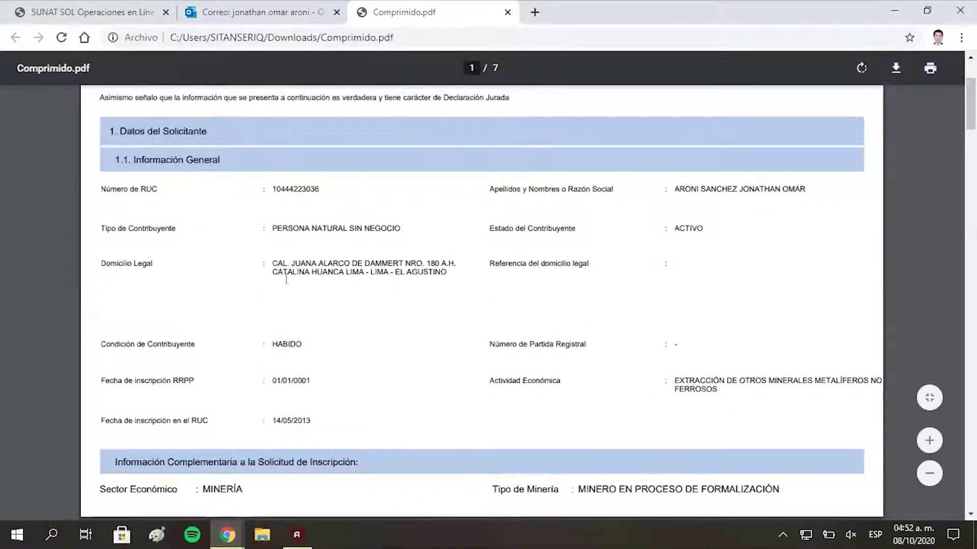
{"action": "scroll", "coordinate": [361, 335], "scroll_direction": "down", "scroll_amount": 2}
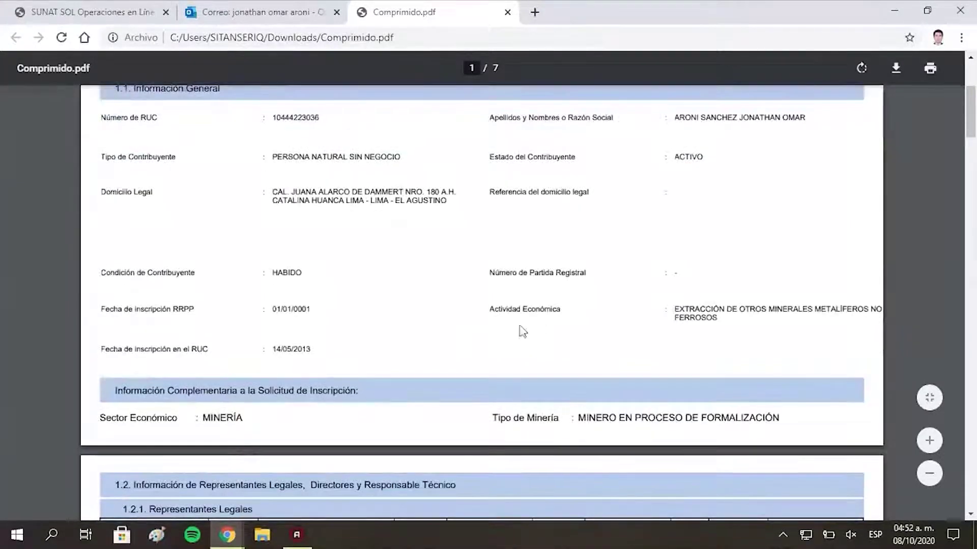
{"action": "scroll", "coordinate": [509, 338], "scroll_direction": "down", "scroll_amount": 2}
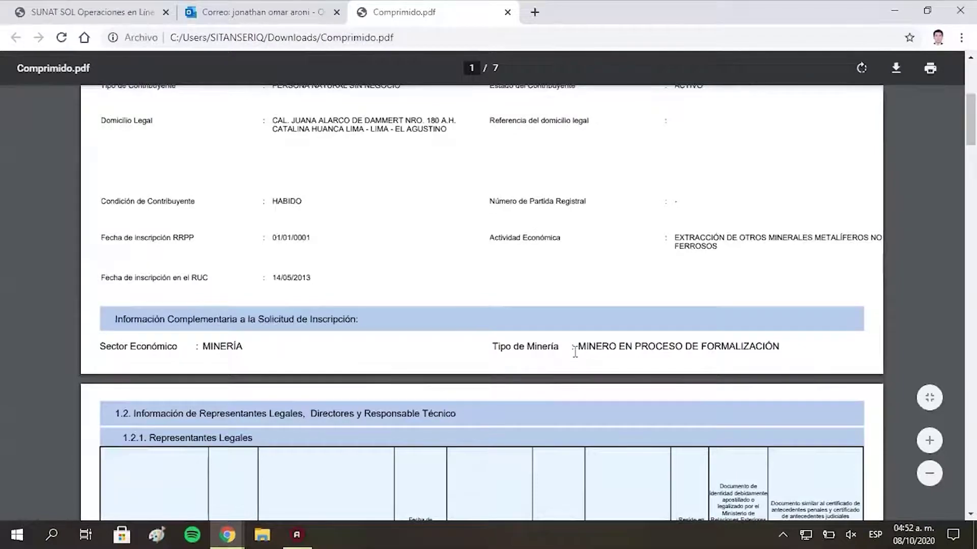
{"action": "scroll", "coordinate": [573, 355], "scroll_direction": "down", "scroll_amount": 6}
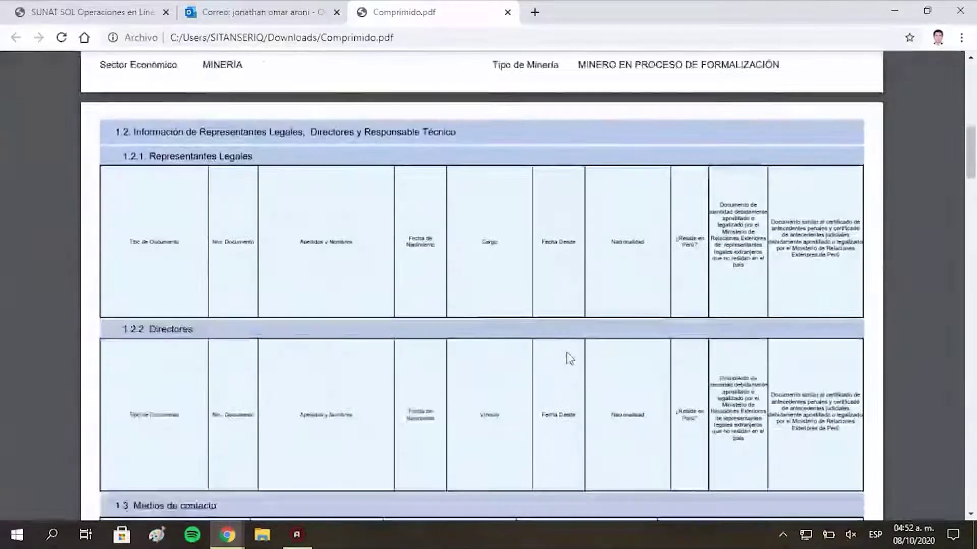
{"action": "scroll", "coordinate": [567, 356], "scroll_direction": "down", "scroll_amount": 4}
{"action": "scroll", "coordinate": [526, 346], "scroll_direction": "up", "scroll_amount": 2}
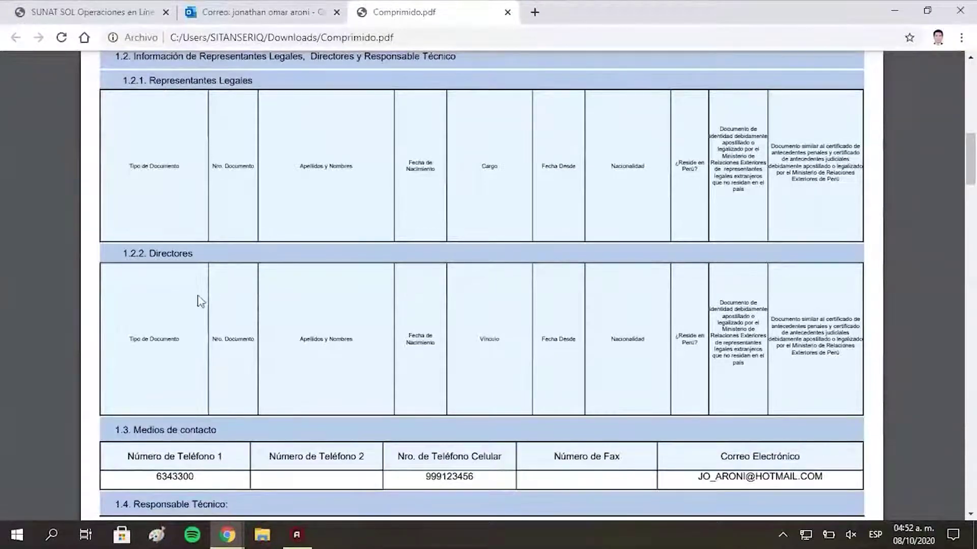
{"action": "scroll", "coordinate": [198, 305], "scroll_direction": "down", "scroll_amount": 2}
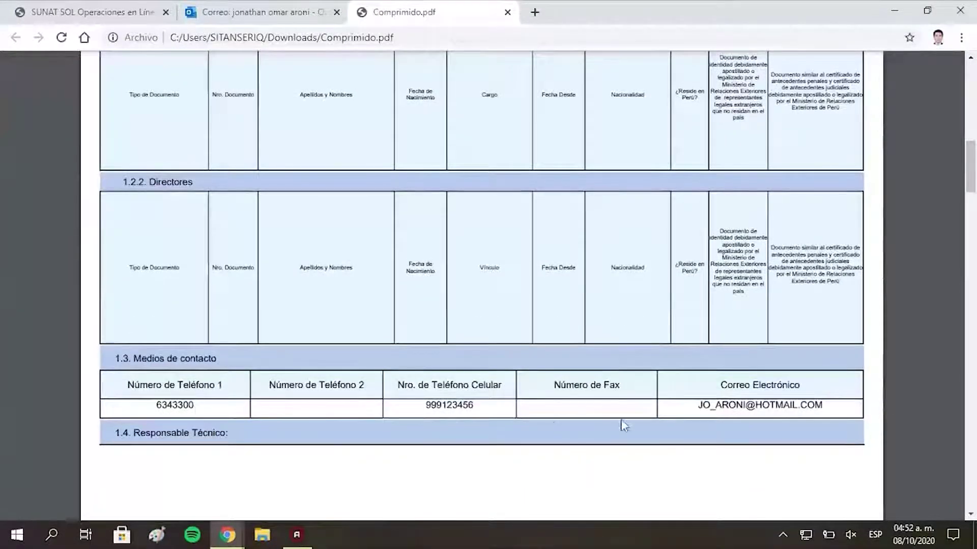
{"action": "scroll", "coordinate": [199, 386], "scroll_direction": "down", "scroll_amount": 5}
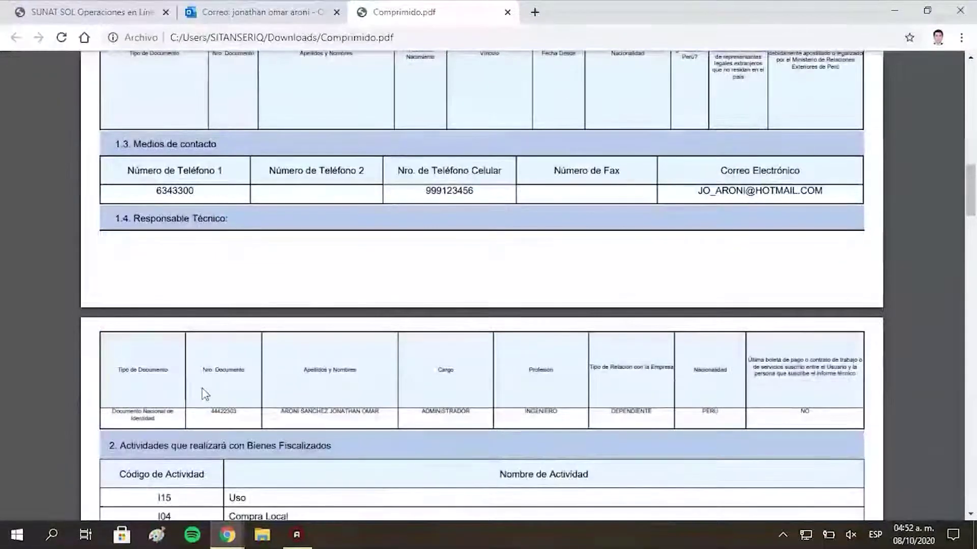
{"action": "scroll", "coordinate": [205, 394], "scroll_direction": "down", "scroll_amount": 2}
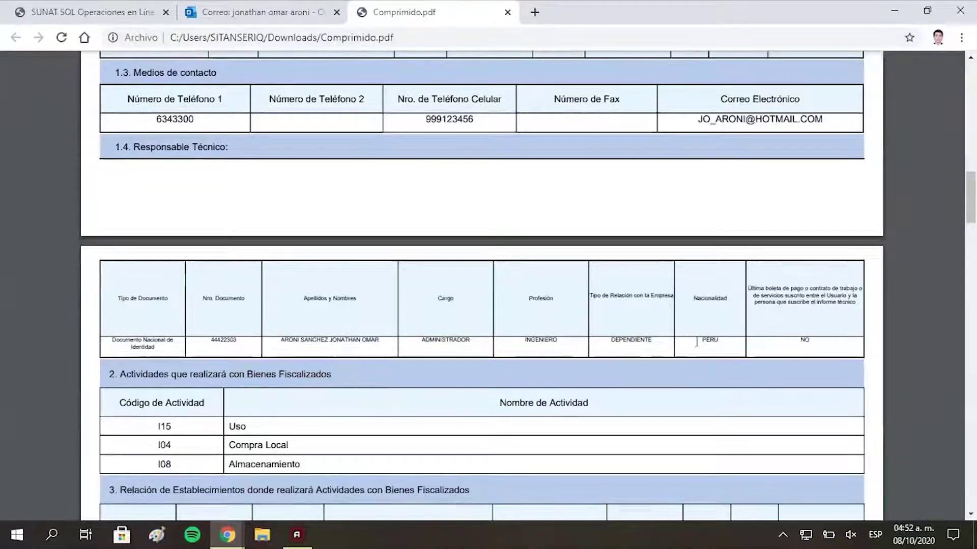
{"action": "scroll", "coordinate": [427, 358], "scroll_direction": "down", "scroll_amount": 4}
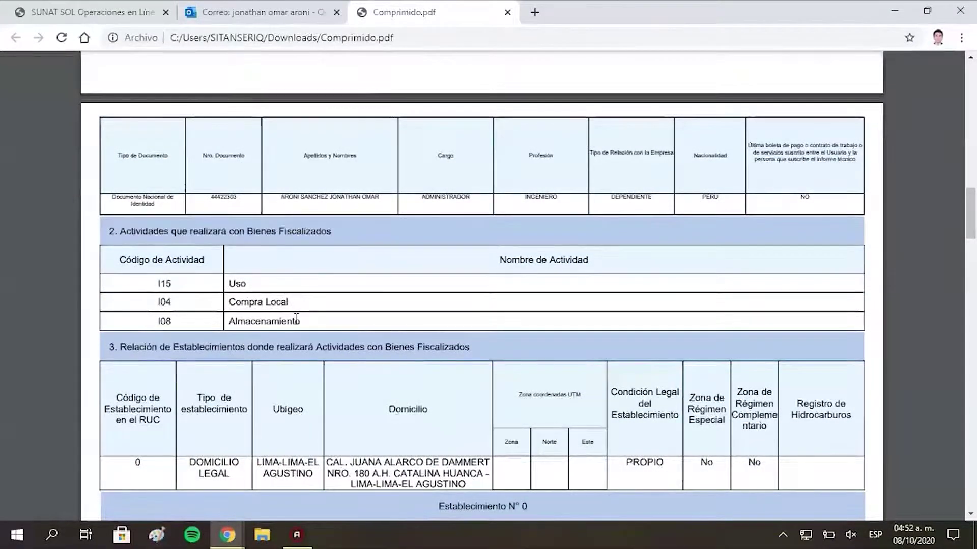
{"action": "scroll", "coordinate": [296, 318], "scroll_direction": "down", "scroll_amount": 2}
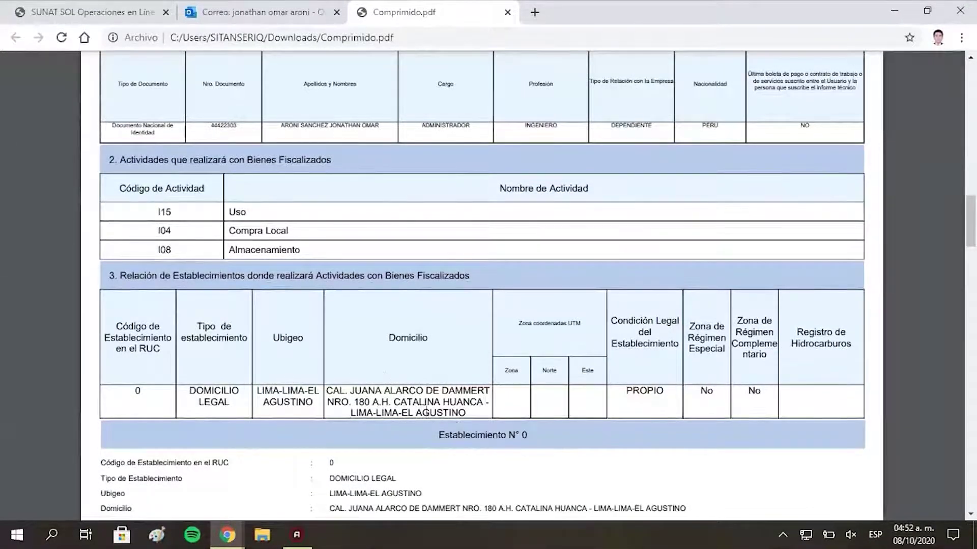
{"action": "scroll", "coordinate": [427, 407], "scroll_direction": "down", "scroll_amount": 2}
{"action": "scroll", "coordinate": [428, 408], "scroll_direction": "down", "scroll_amount": 2}
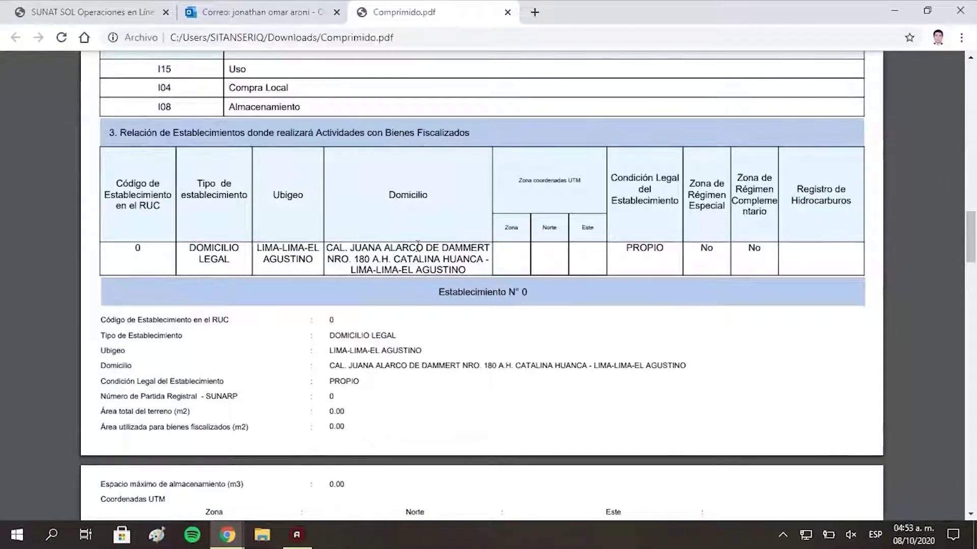
{"action": "scroll", "coordinate": [352, 407], "scroll_direction": "down", "scroll_amount": 5}
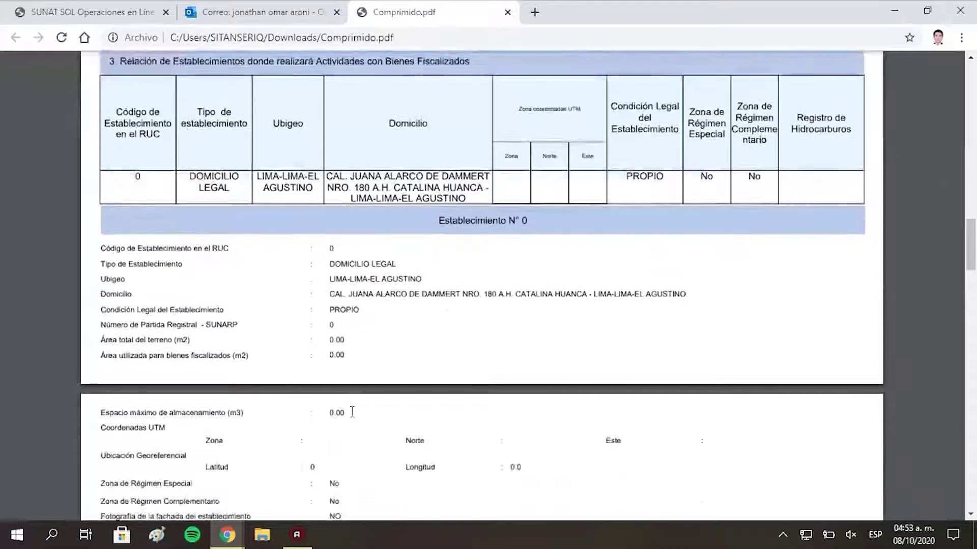
{"action": "scroll", "coordinate": [350, 412], "scroll_direction": "down", "scroll_amount": 3}
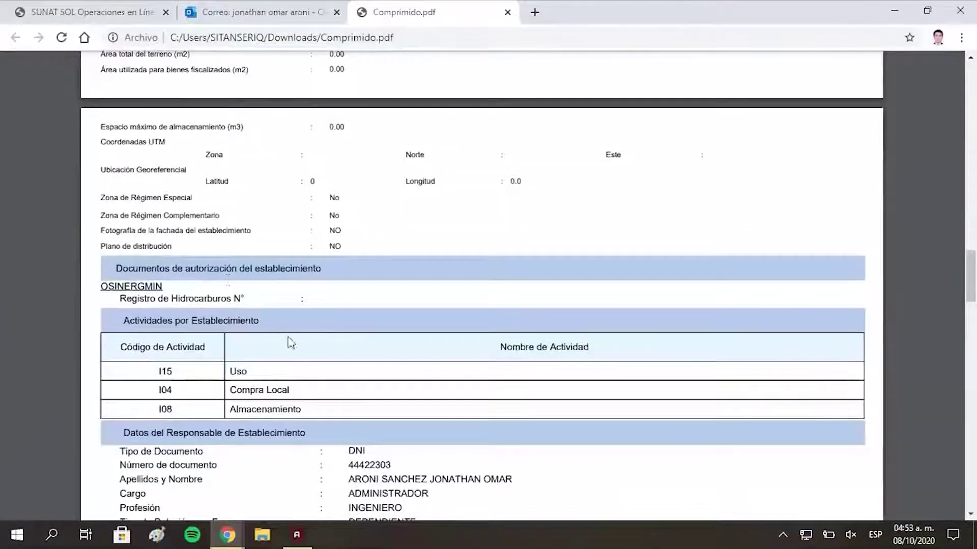
{"action": "scroll", "coordinate": [338, 392], "scroll_direction": "down", "scroll_amount": 3}
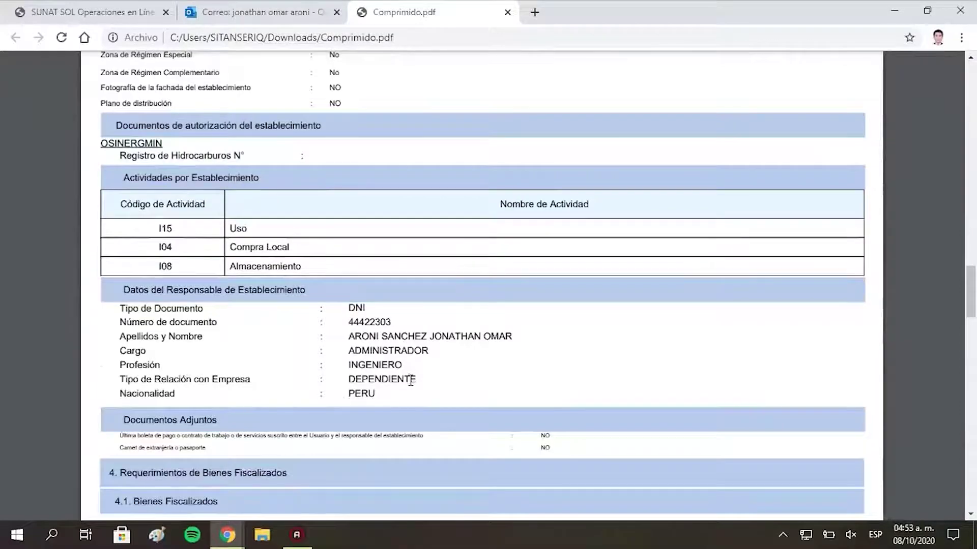
{"action": "scroll", "coordinate": [411, 380], "scroll_direction": "down", "scroll_amount": 6}
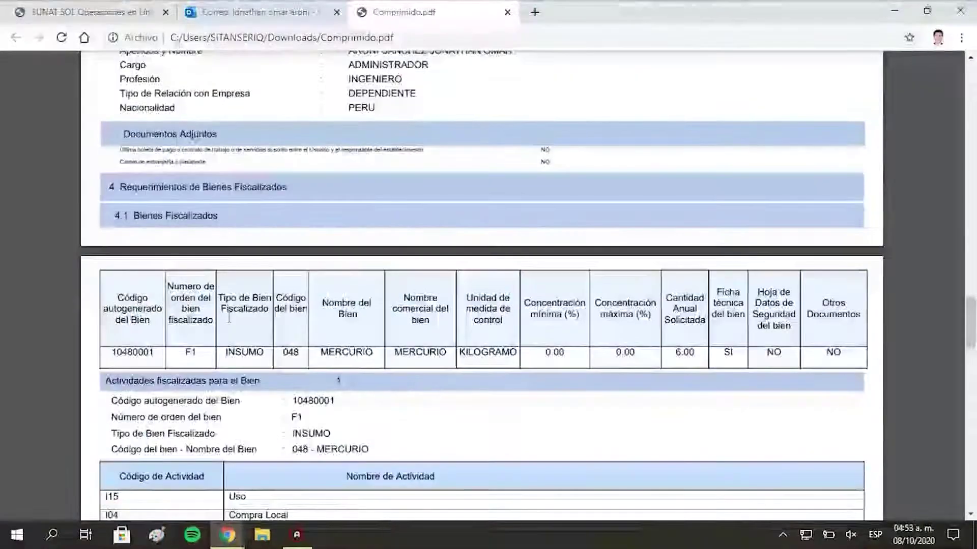
{"action": "scroll", "coordinate": [229, 318], "scroll_direction": "up", "scroll_amount": 2}
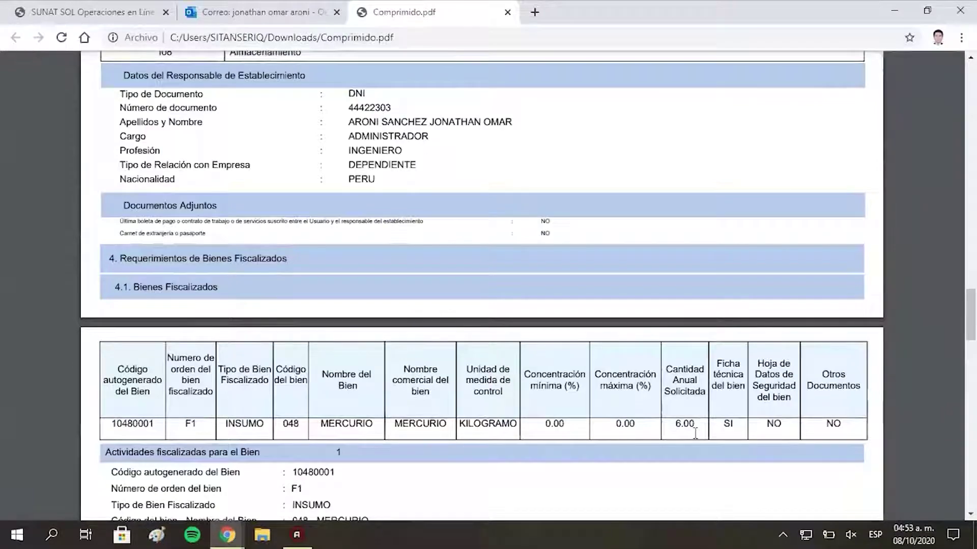
{"action": "scroll", "coordinate": [589, 432], "scroll_direction": "down", "scroll_amount": 3}
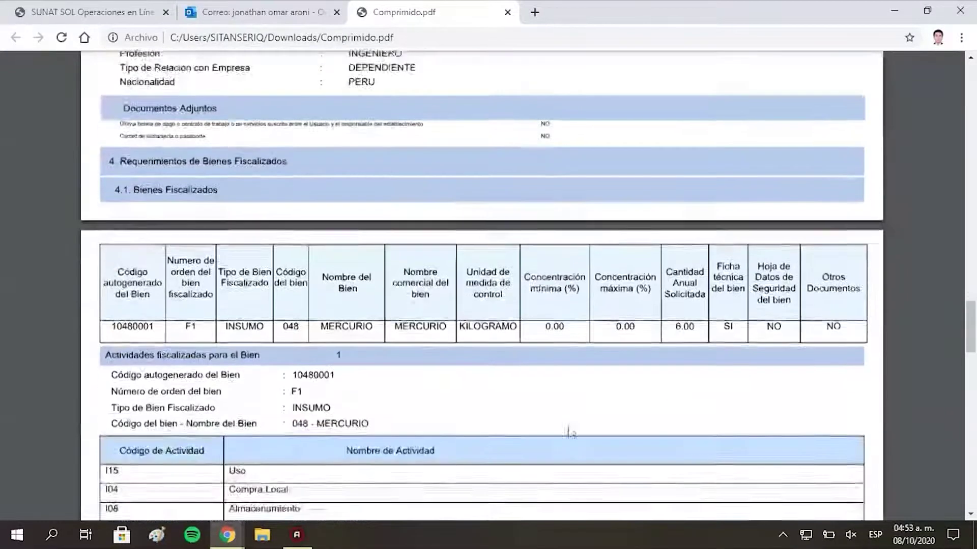
{"action": "scroll", "coordinate": [560, 429], "scroll_direction": "down", "scroll_amount": 2}
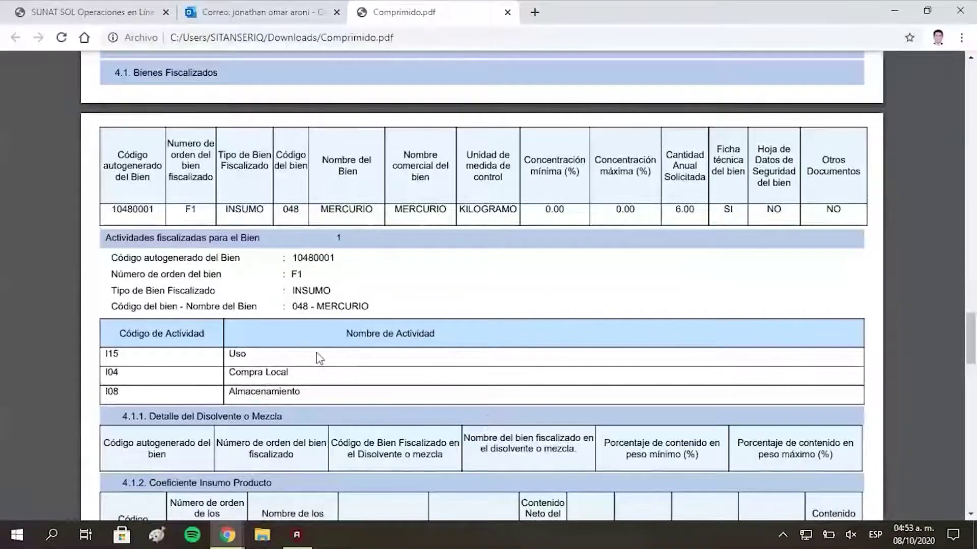
{"action": "scroll", "coordinate": [315, 396], "scroll_direction": "down", "scroll_amount": 3}
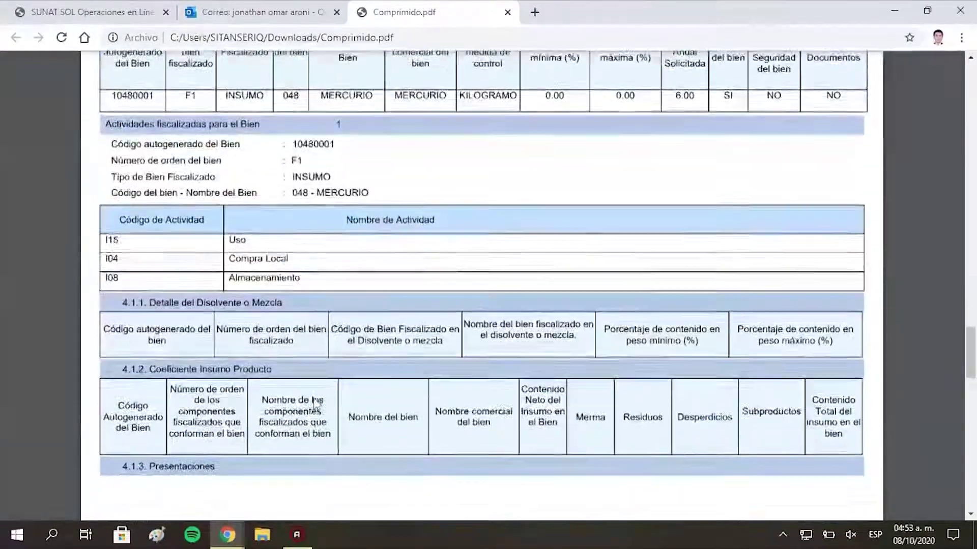
{"action": "scroll", "coordinate": [316, 404], "scroll_direction": "down", "scroll_amount": 3}
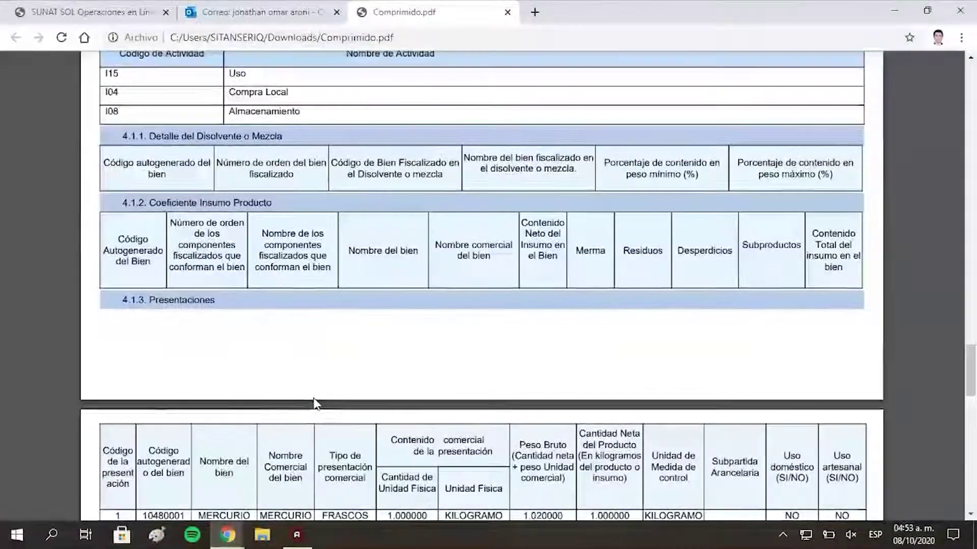
{"action": "scroll", "coordinate": [316, 404], "scroll_direction": "down", "scroll_amount": 2}
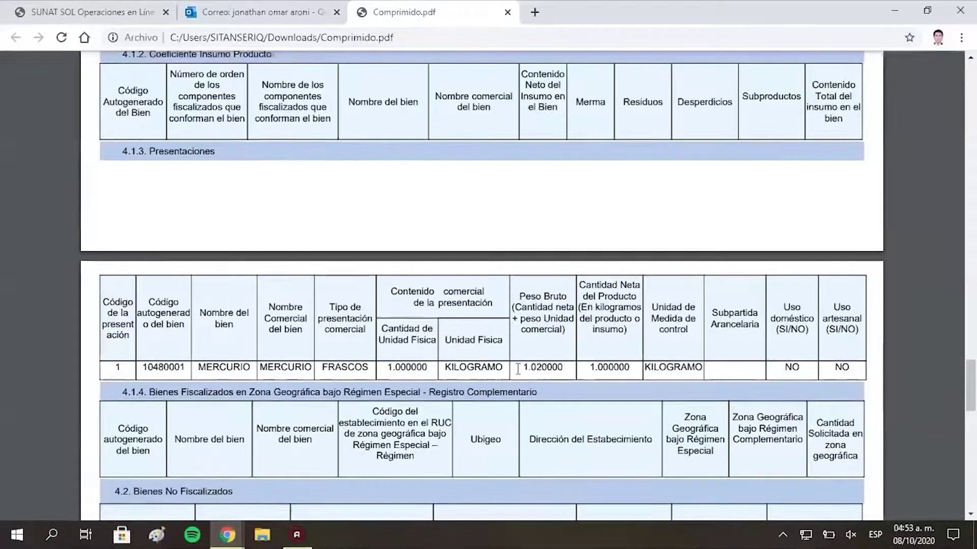
{"action": "scroll", "coordinate": [518, 369], "scroll_direction": "down", "scroll_amount": 4}
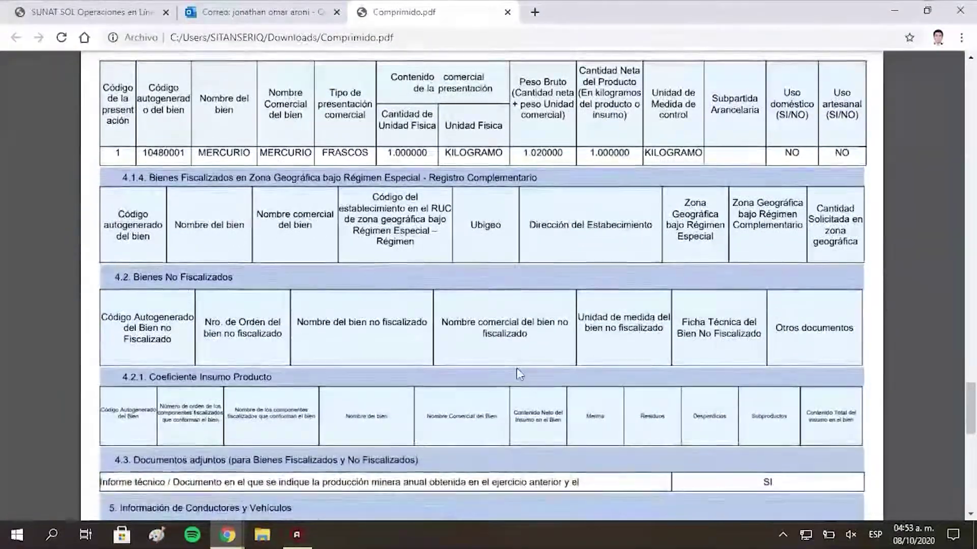
{"action": "scroll", "coordinate": [517, 370], "scroll_direction": "down", "scroll_amount": 12}
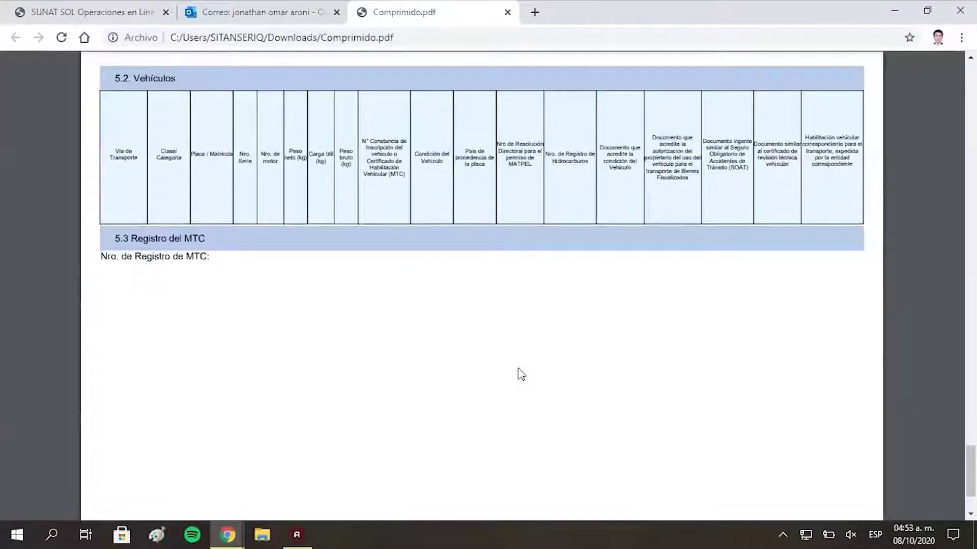
{"action": "scroll", "coordinate": [514, 373], "scroll_direction": "down", "scroll_amount": 1}
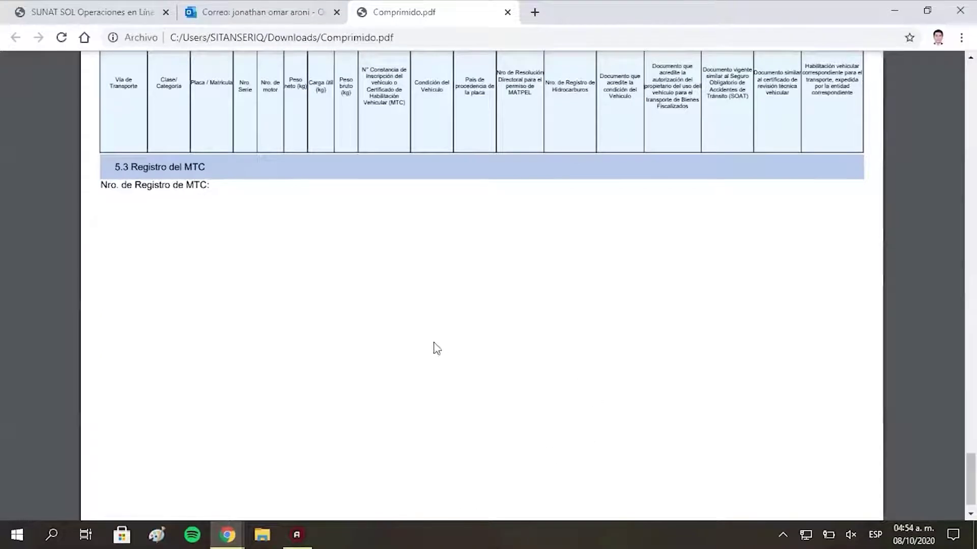
{"action": "scroll", "coordinate": [437, 349], "scroll_direction": "down", "scroll_amount": 1}
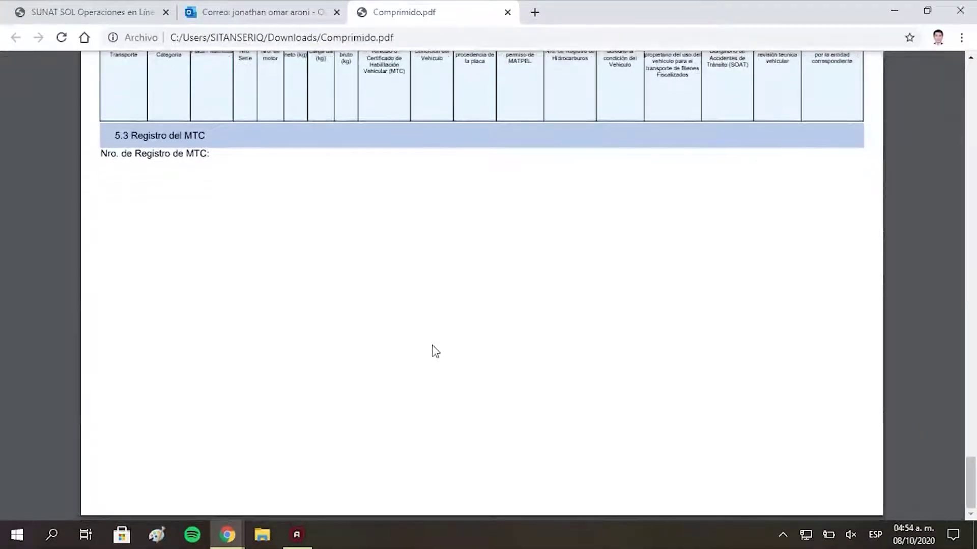
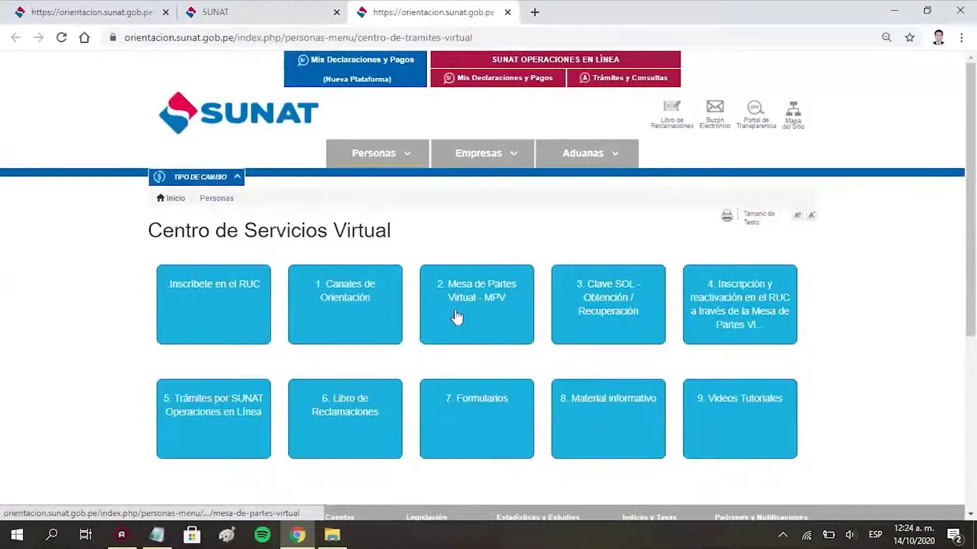
Open the '2. Mesa de Partes Virtual - MPV' service and enter its expediente registration form.
{"action": "left_click", "coordinate": [473, 319]}
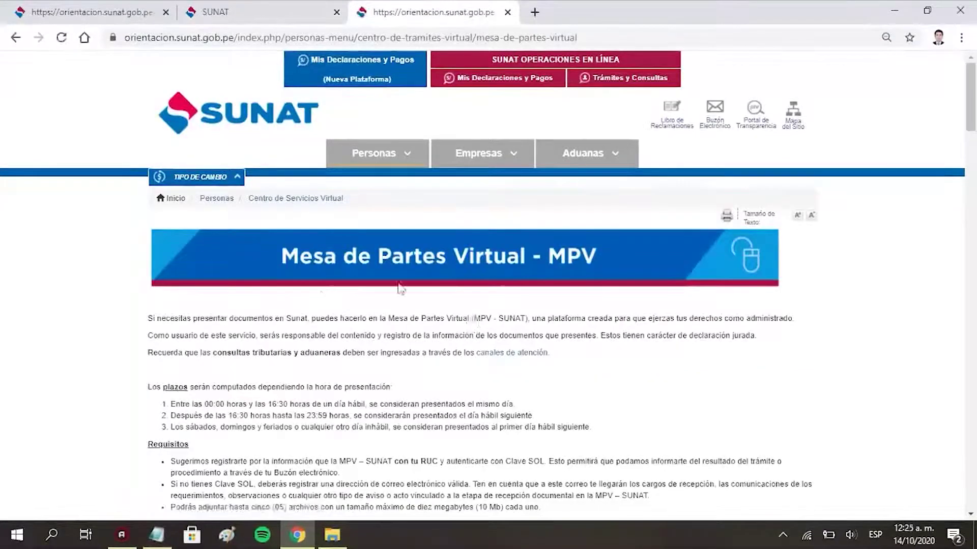
{"action": "scroll", "coordinate": [555, 287], "scroll_direction": "down", "scroll_amount": 1}
{"action": "scroll", "coordinate": [554, 287], "scroll_direction": "down", "scroll_amount": 3}
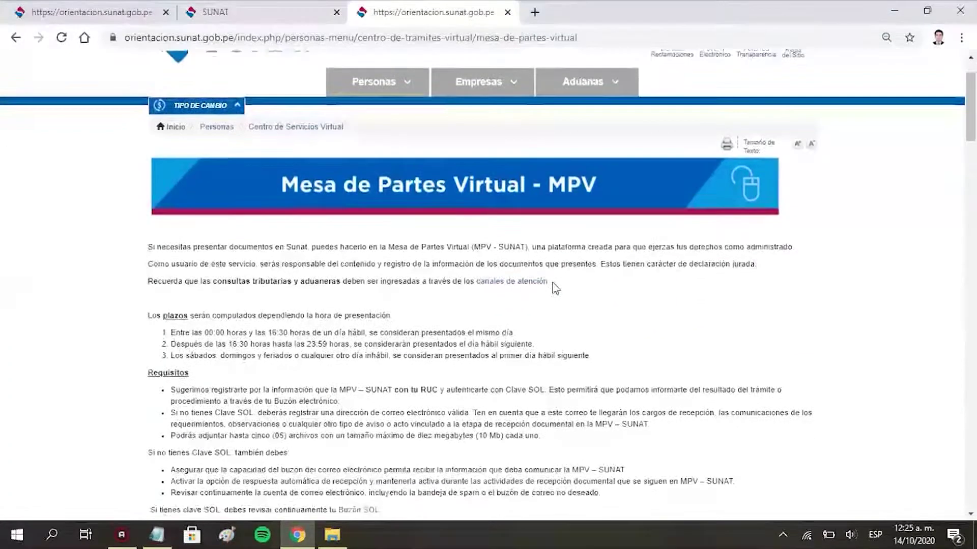
{"action": "scroll", "coordinate": [555, 288], "scroll_direction": "down", "scroll_amount": 3}
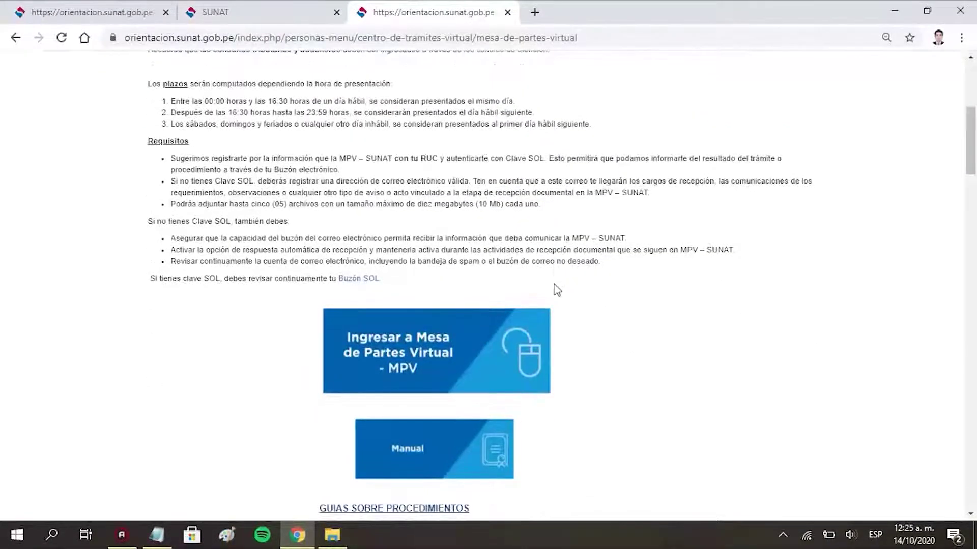
{"action": "scroll", "coordinate": [555, 286], "scroll_direction": "down", "scroll_amount": 1}
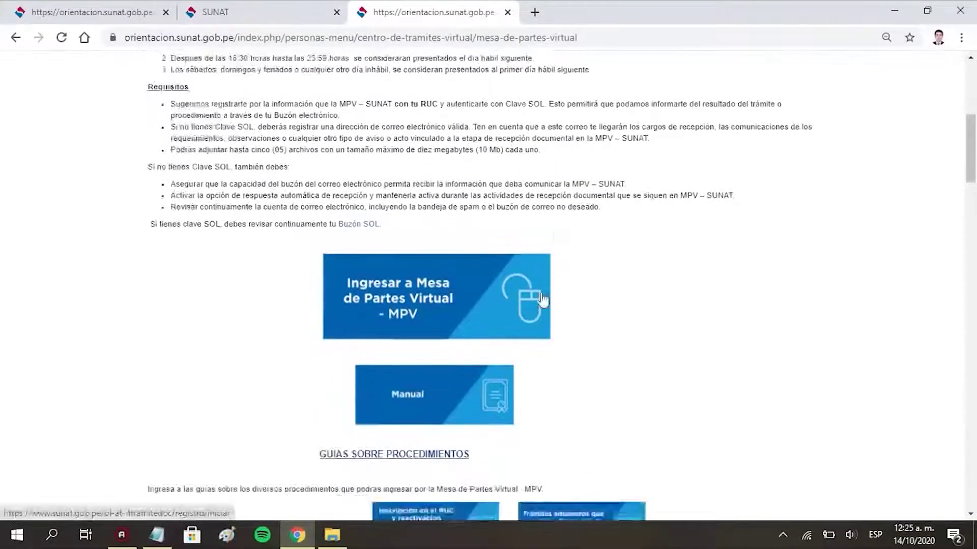
{"action": "left_click", "coordinate": [444, 315]}
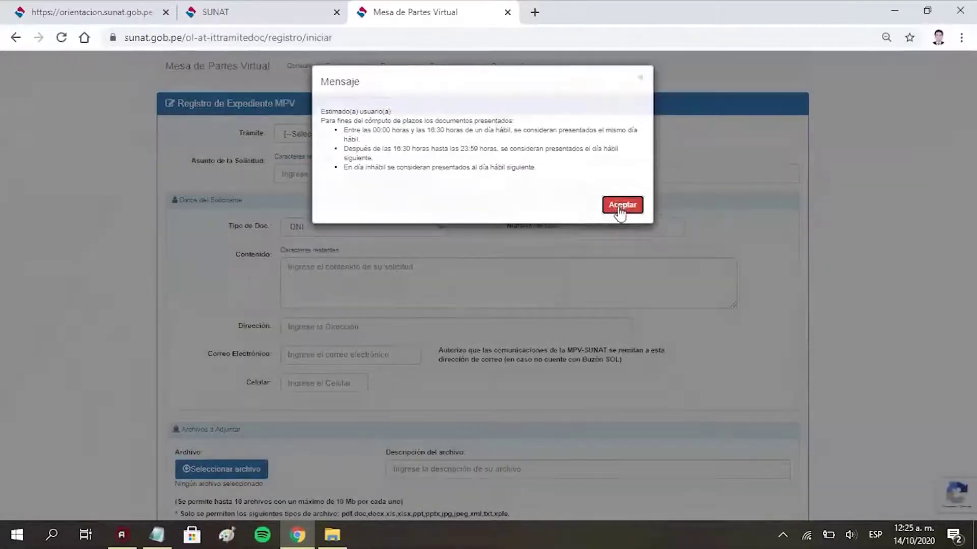
Choose Tributos Internos and enter the subject 'Inscripción en el Registro para el Control de Bienes Fiscalizados'.
{"action": "left_click", "coordinate": [621, 209]}
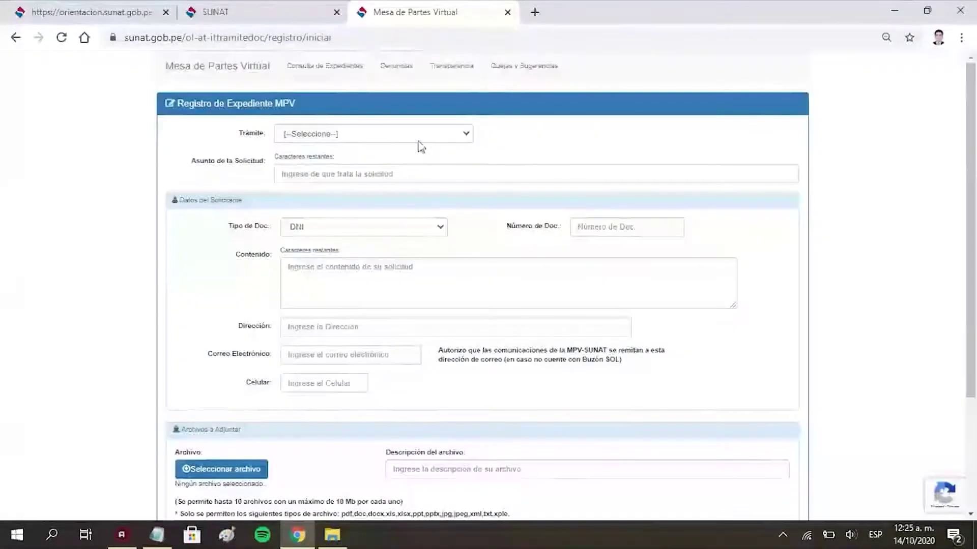
{"action": "left_click", "coordinate": [456, 138]}
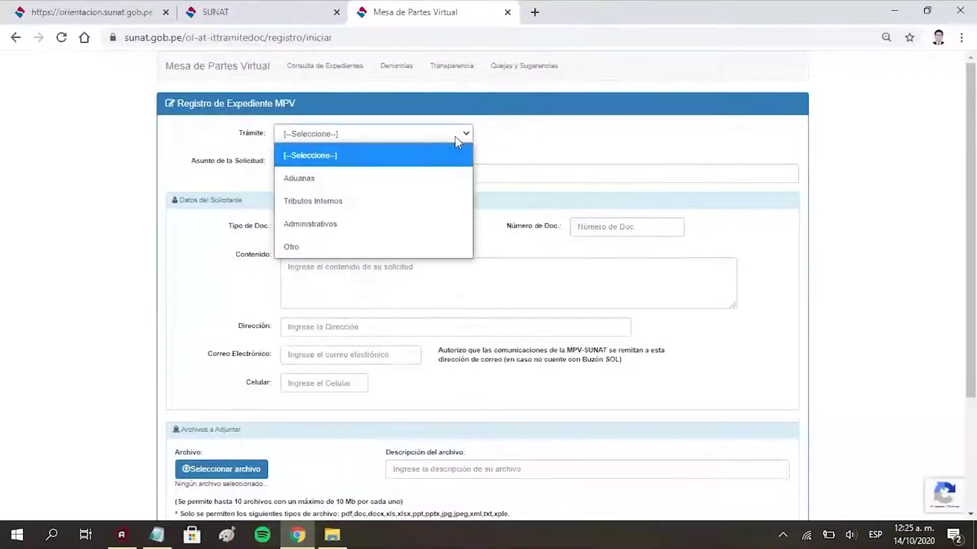
{"action": "left_click", "coordinate": [451, 201]}
{"action": "key", "text": "Tab"}
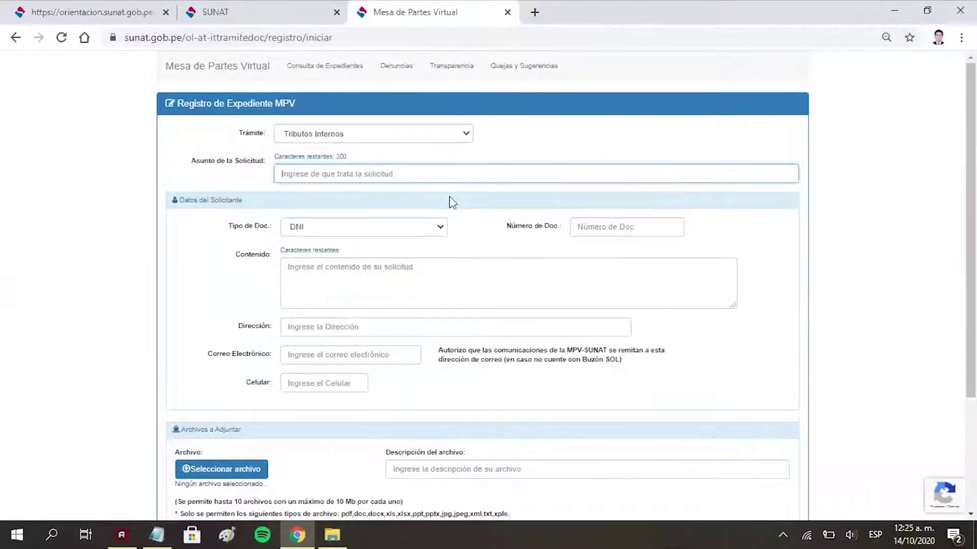
{"action": "type", "text": "I"}
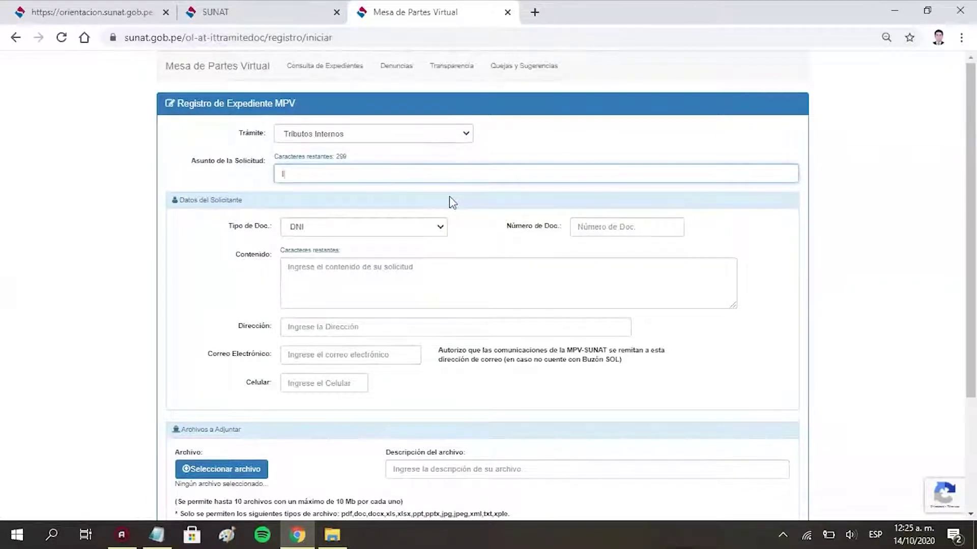
{"action": "type", "text": "nscripción en el Registro para el Control de Bienes Fiscalizados"}
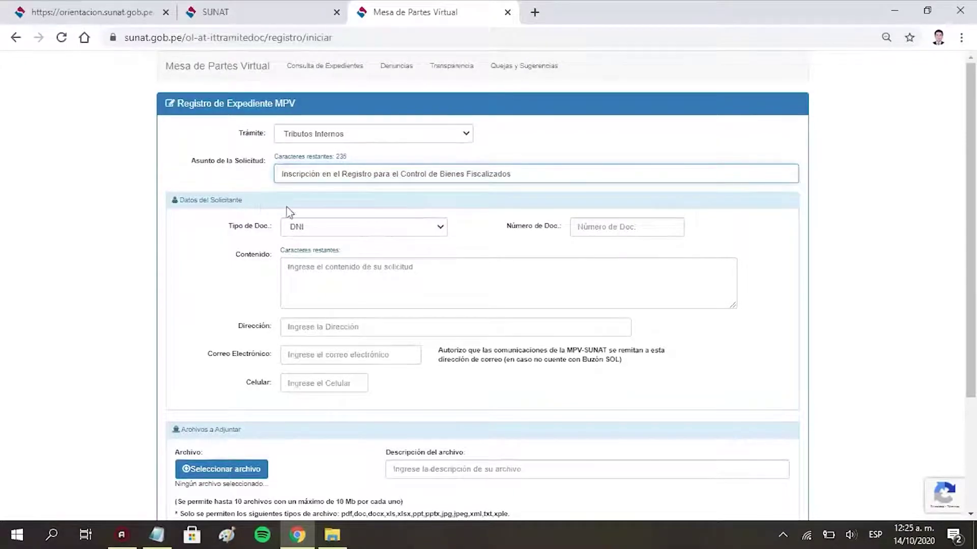
Set the applicant document type to RUC and fill in the company's RUC number.
{"action": "left_click", "coordinate": [440, 229]}
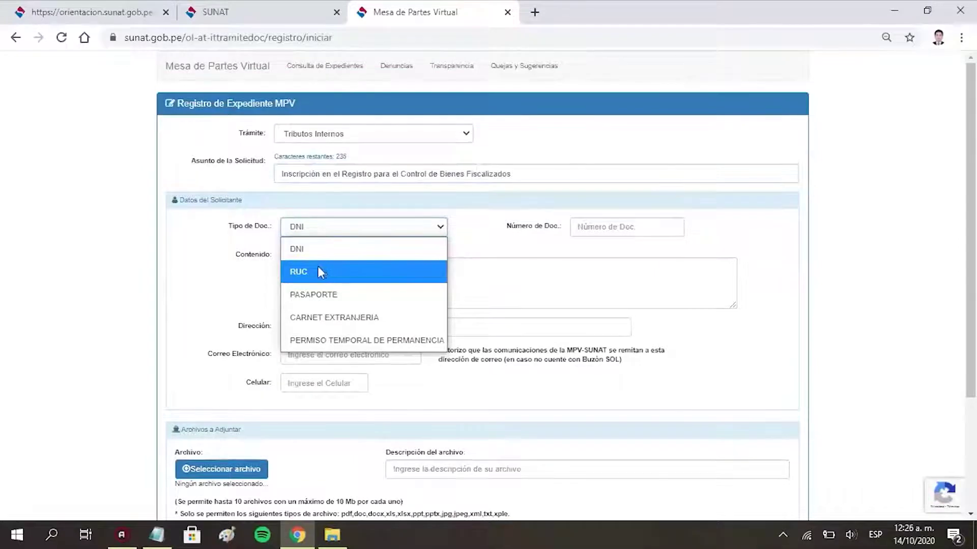
{"action": "left_click", "coordinate": [298, 273]}
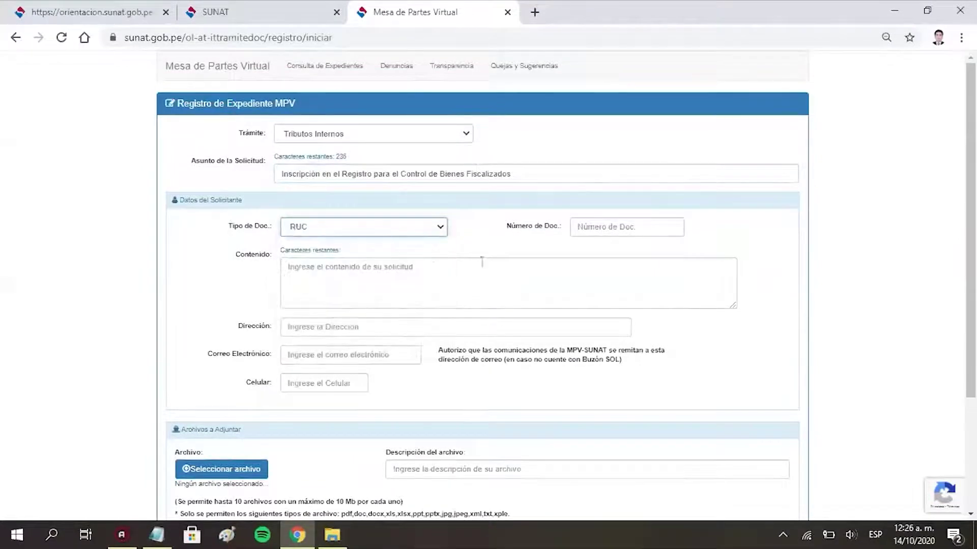
{"action": "key", "text": "Tab"}
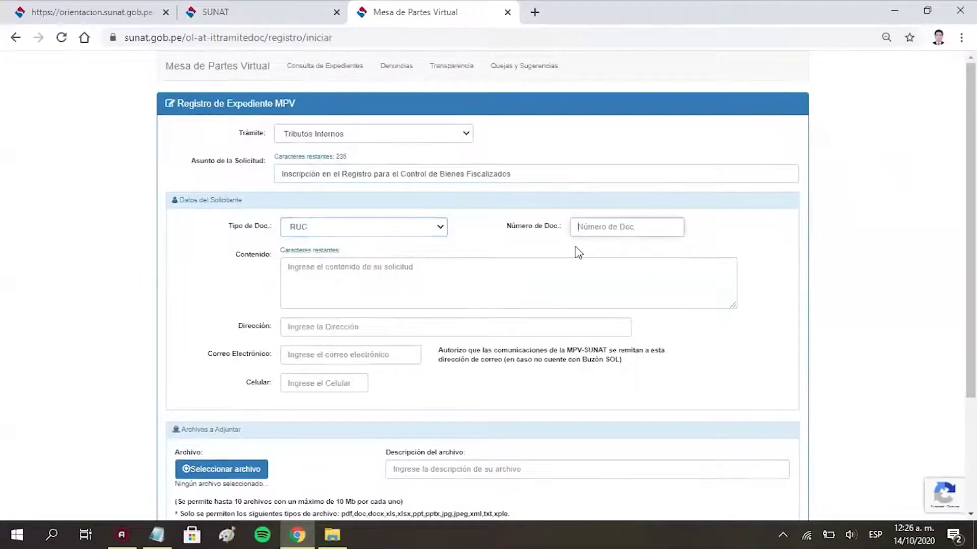
{"action": "type", "text": "20"}
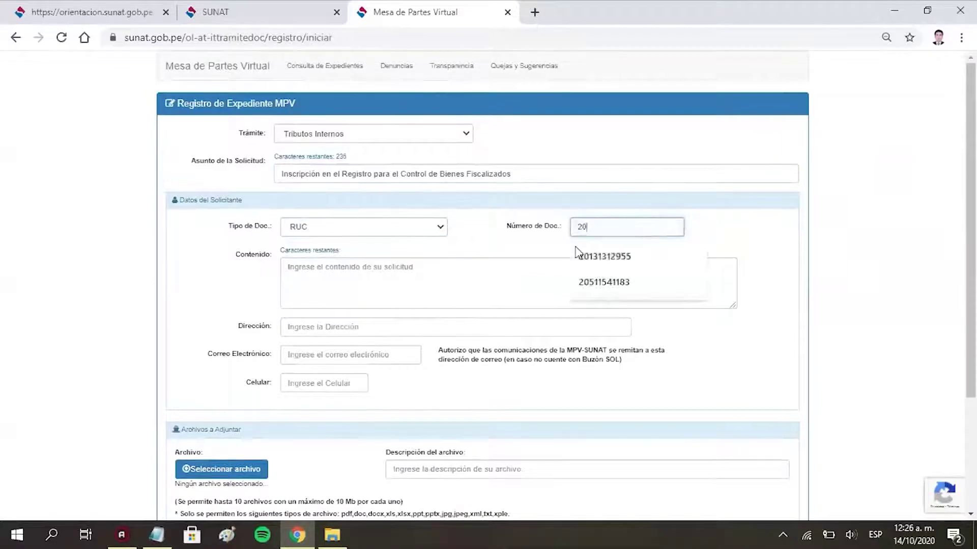
{"action": "type", "text": "1313129"}
{"action": "left_click", "coordinate": [578, 254]}
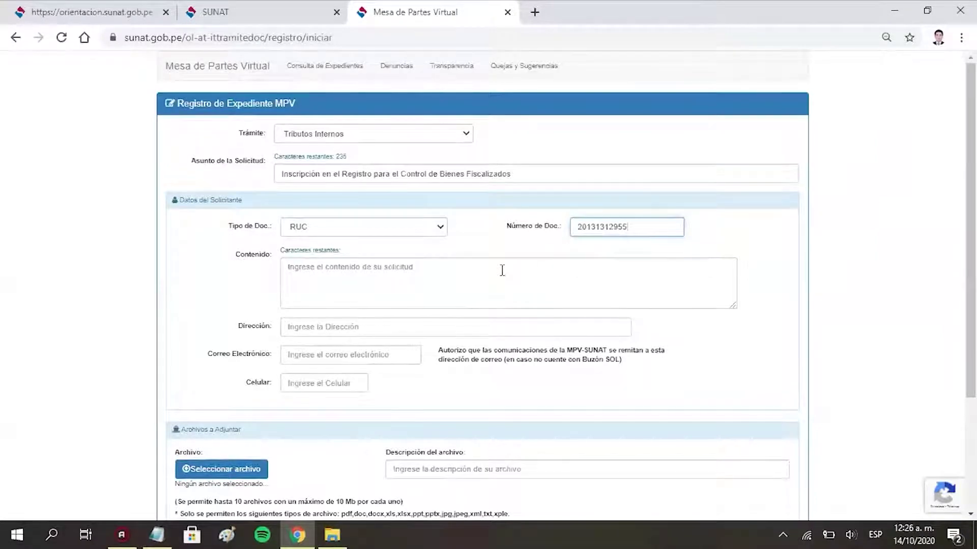
Paste the prepared request text into Contenido and fill in the applicant's address.
{"action": "left_click", "coordinate": [416, 281]}
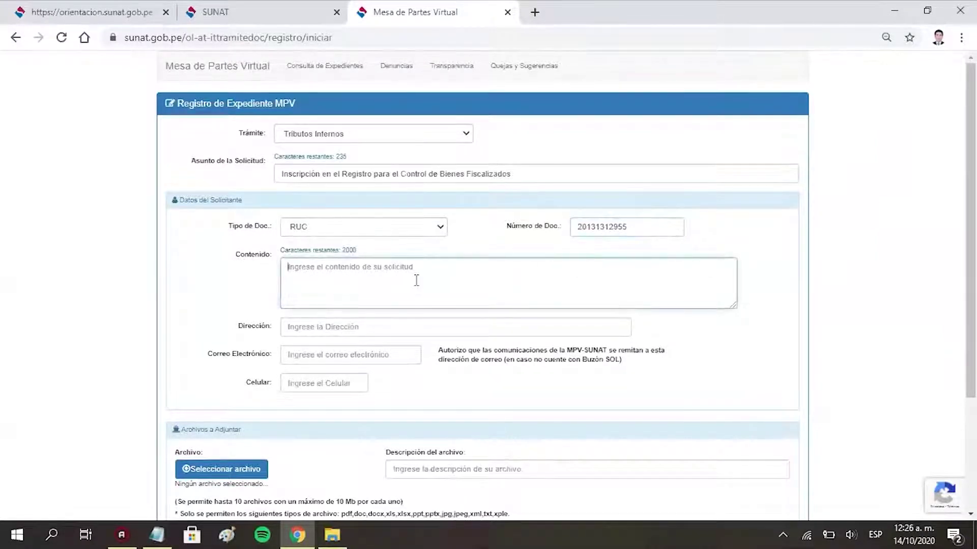
{"action": "type", "text": "Solicito la inscripción en el Registro para el Control de Bienes Fiscalizados, para lo cual presento la Solicitud de Inscripción en el Registro Nº 2420, así como la documentación requerida"}
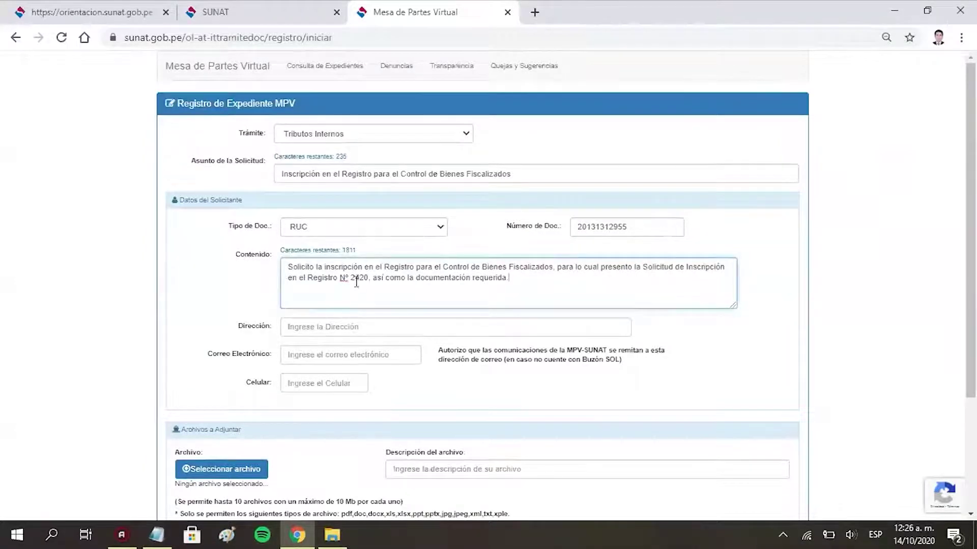
{"action": "left_click_drag", "start_coordinate": [350, 278], "coordinate": [369, 280]}
{"action": "left_click", "coordinate": [358, 324]}
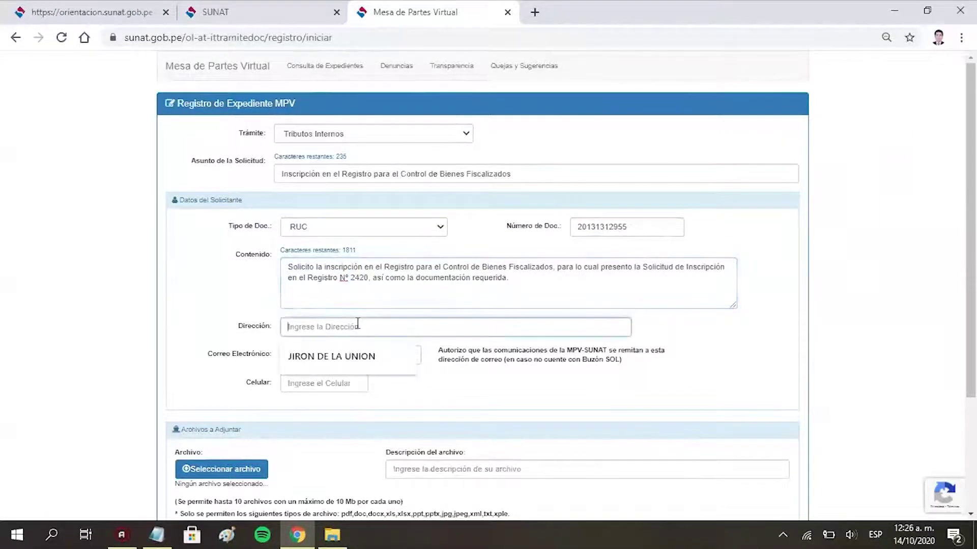
{"action": "left_click", "coordinate": [327, 351]}
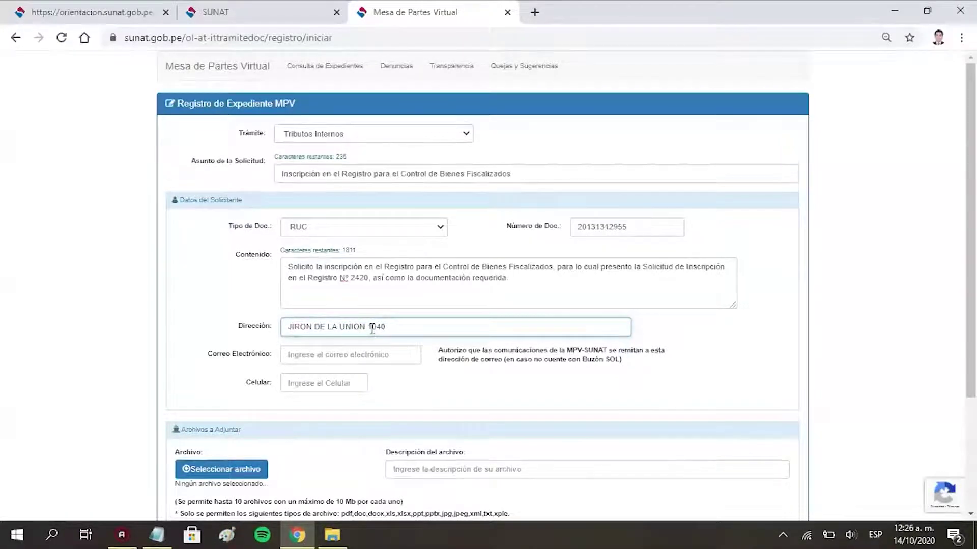
{"action": "type", "text": "1040 LIMA - LIMA - LIMA"}
{"action": "key", "text": "Tab"}
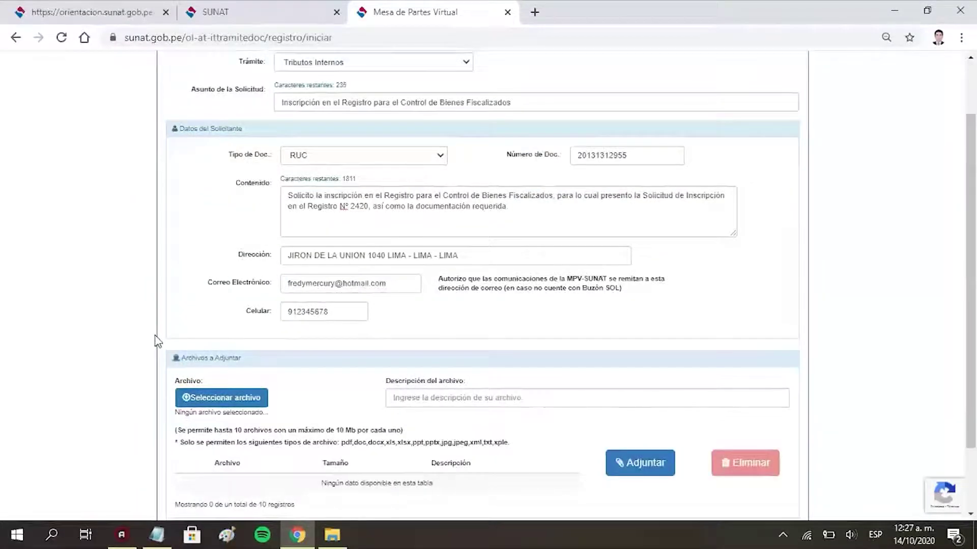
Attach Declaracion jurada.pdf with the description 'Declaracion jurada' and download it to verify.
{"action": "scroll", "coordinate": [157, 341], "scroll_direction": "down", "scroll_amount": 2}
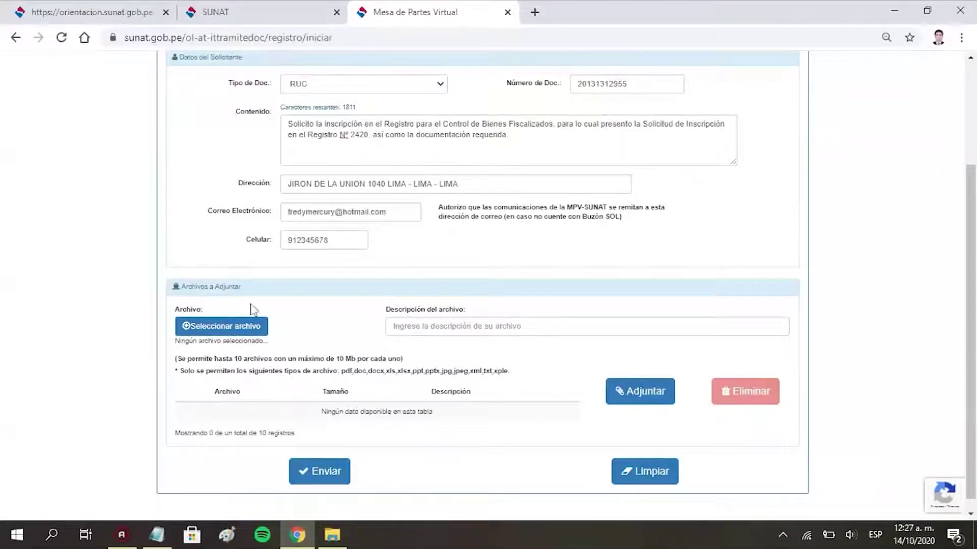
{"action": "left_click", "coordinate": [261, 331]}
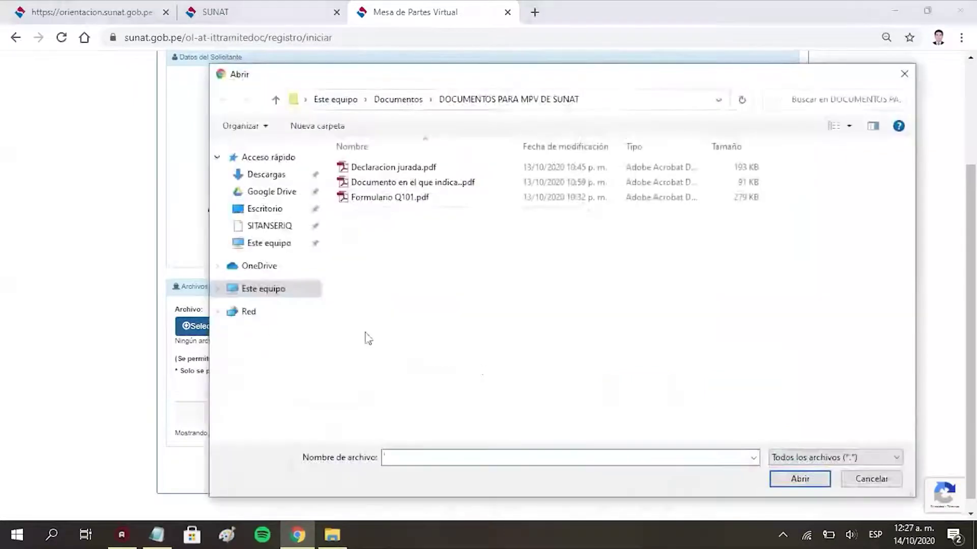
{"action": "left_click", "coordinate": [435, 171]}
{"action": "double_click", "coordinate": [423, 171]}
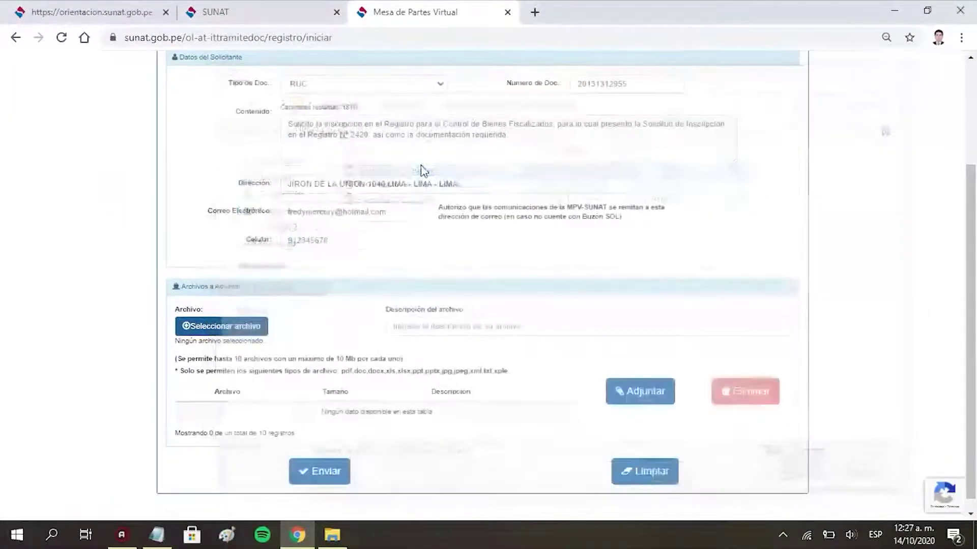
{"action": "left_click", "coordinate": [403, 326]}
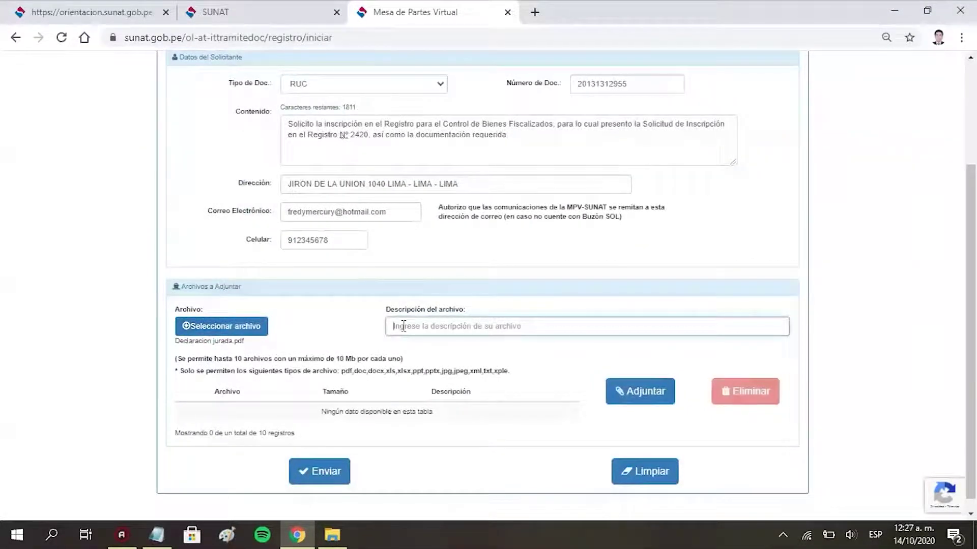
{"action": "type", "text": "Dec"}
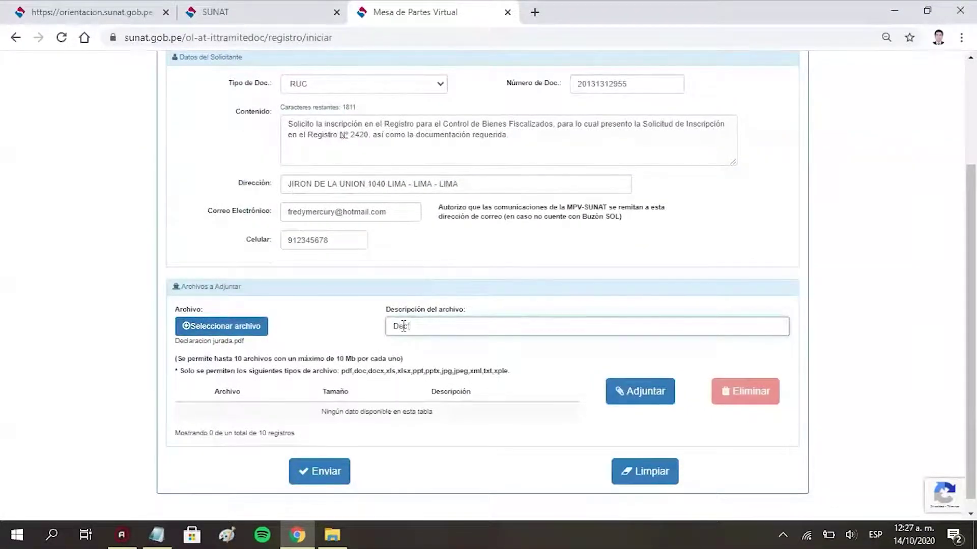
{"action": "type", "text": "laracion jurada"}
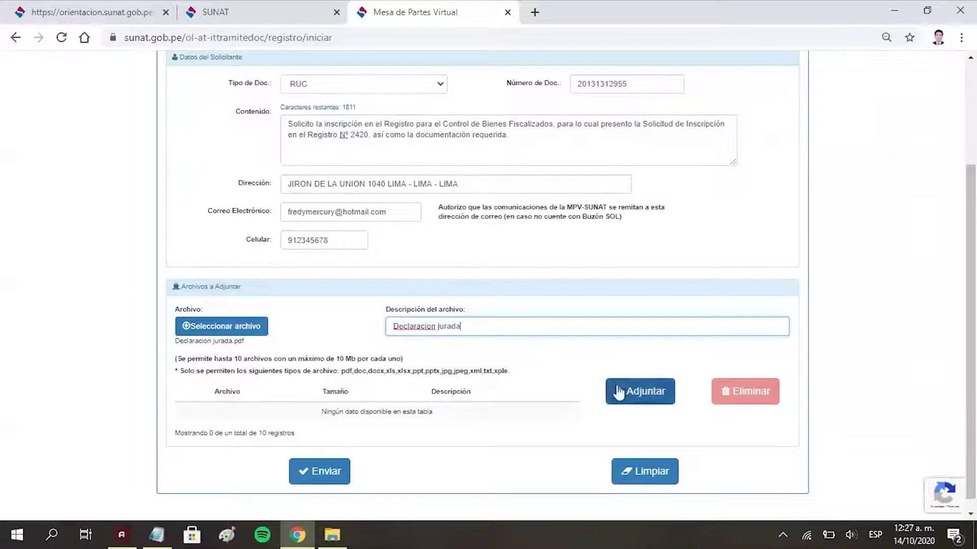
{"action": "left_click", "coordinate": [637, 399]}
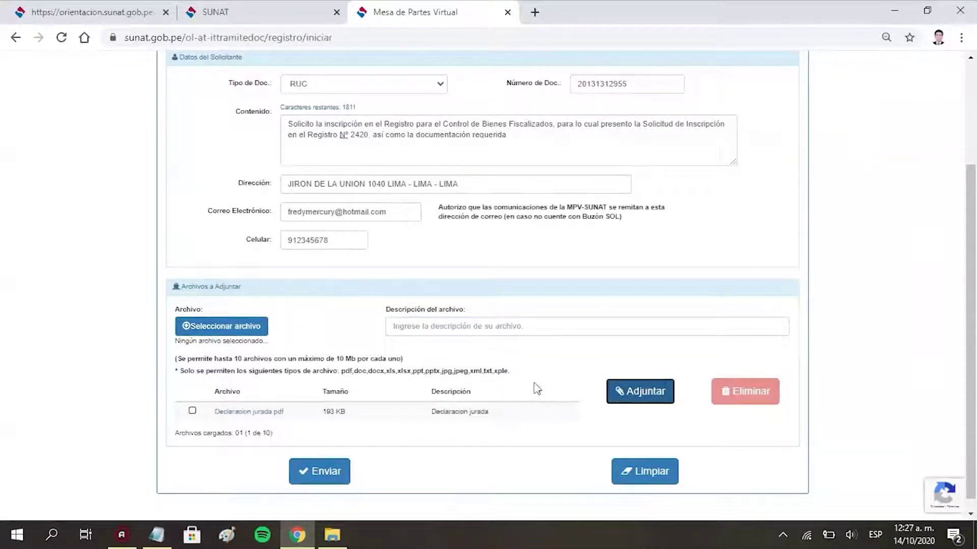
{"action": "left_click", "coordinate": [259, 419]}
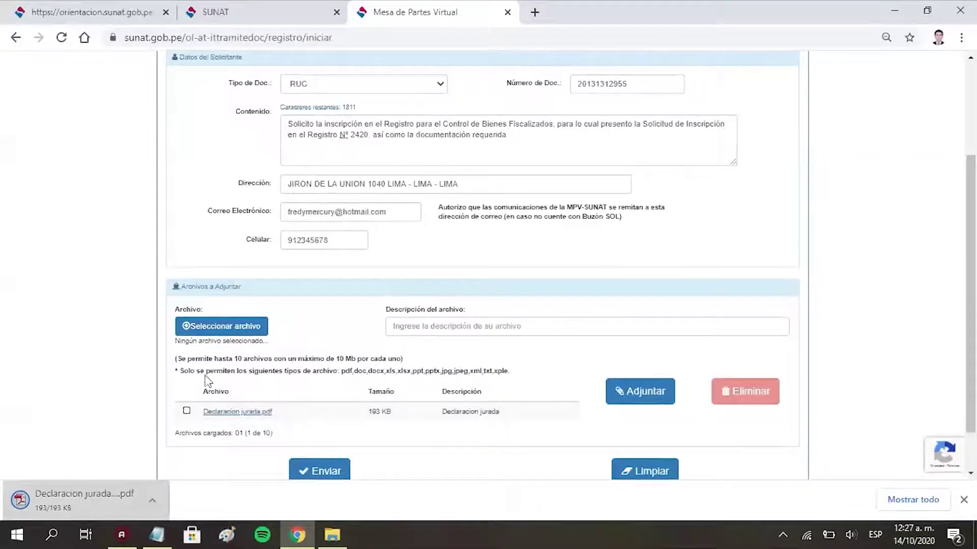
{"action": "left_click", "coordinate": [78, 496]}
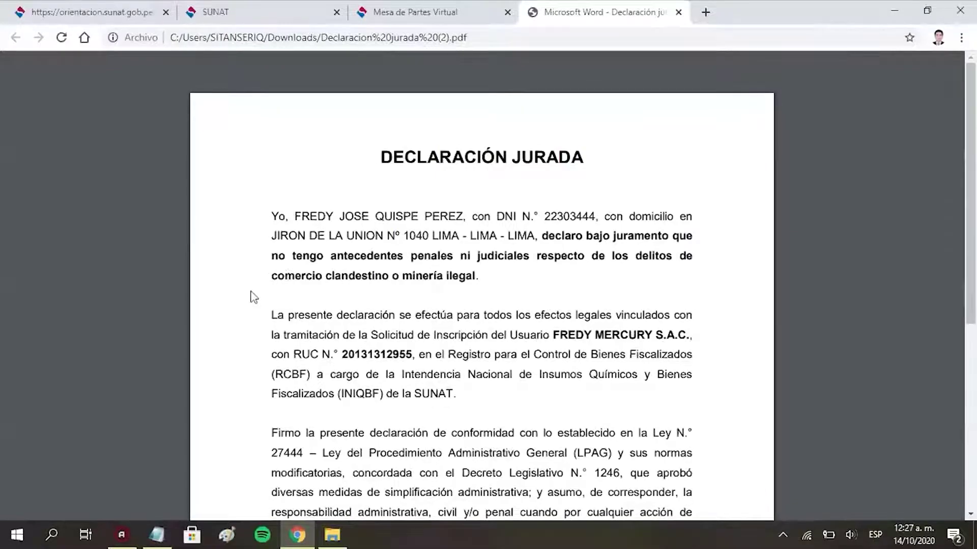
{"action": "scroll", "coordinate": [252, 299], "scroll_direction": "down", "scroll_amount": 1}
{"action": "scroll", "coordinate": [252, 299], "scroll_direction": "down", "scroll_amount": 1}
{"action": "scroll", "coordinate": [252, 300], "scroll_direction": "down", "scroll_amount": 1}
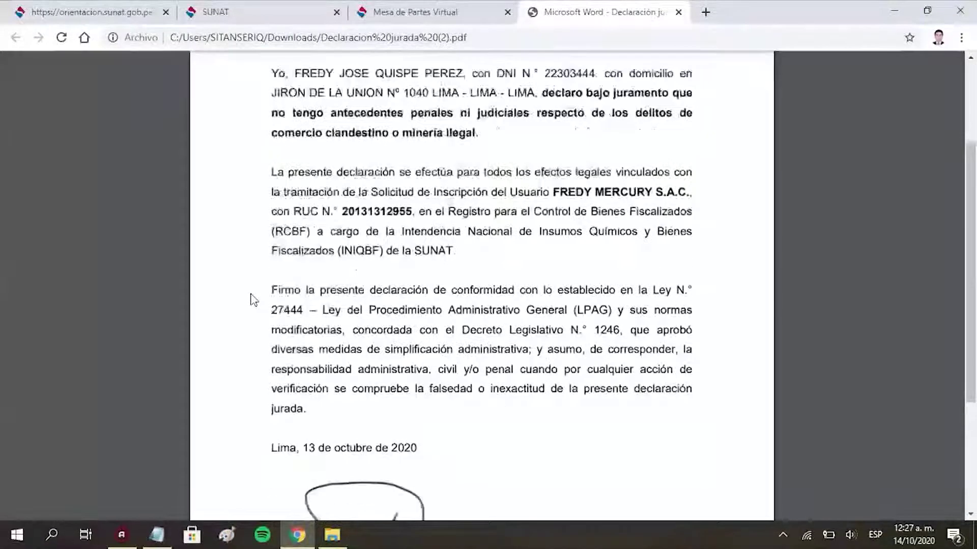
{"action": "scroll", "coordinate": [252, 299], "scroll_direction": "down", "scroll_amount": 3}
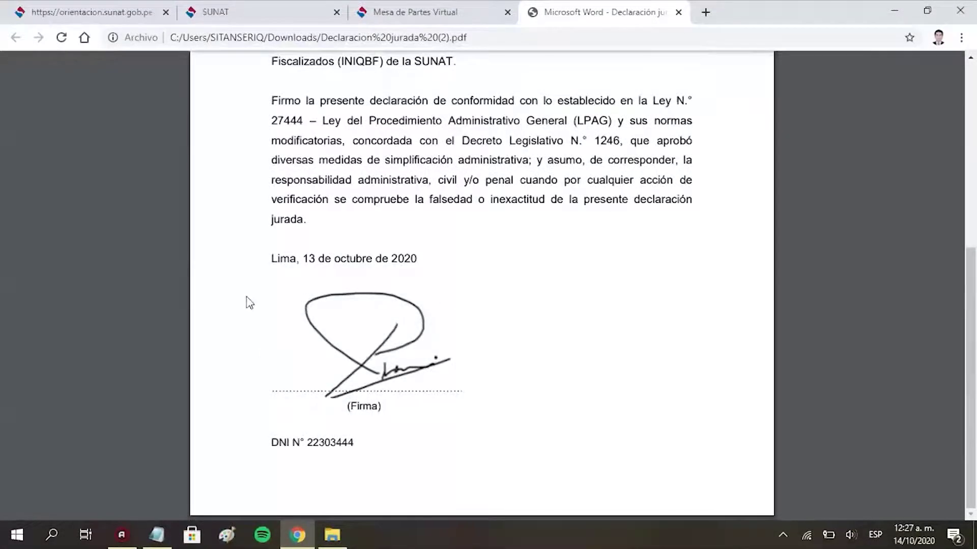
{"action": "left_click", "coordinate": [678, 12]}
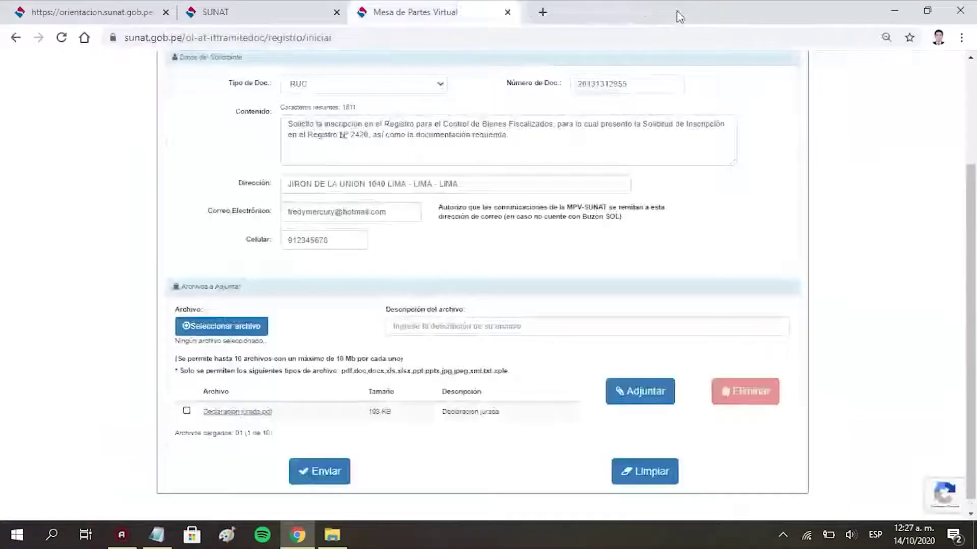
Attach Documento en el que indica.pdf with the description 'Documento en el que se indica'.
{"action": "left_click", "coordinate": [240, 331]}
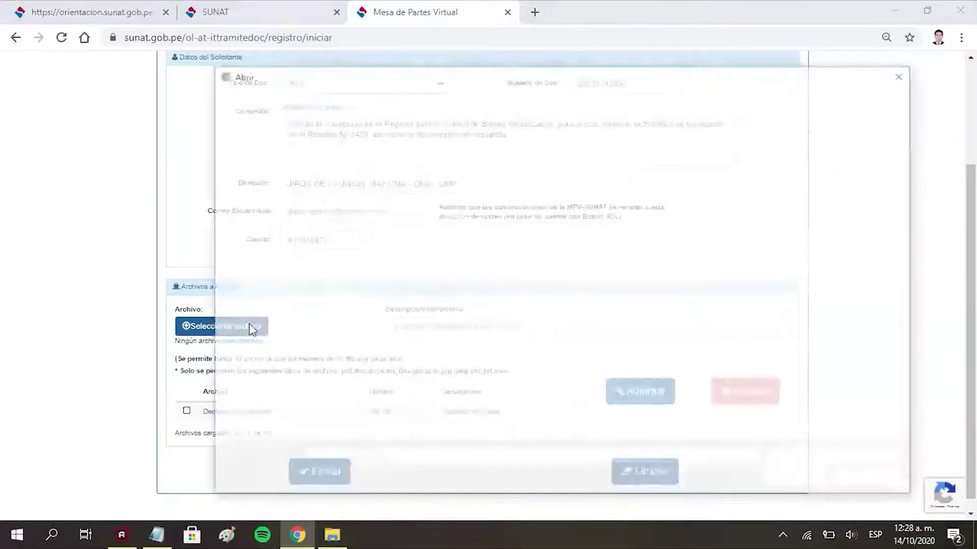
{"action": "double_click", "coordinate": [406, 183]}
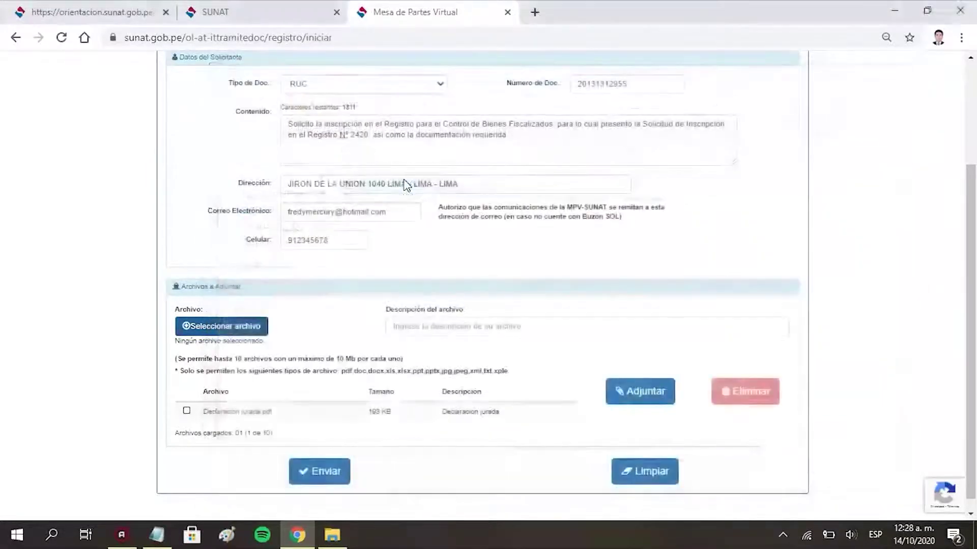
{"action": "left_click", "coordinate": [410, 323]}
{"action": "type", "text": "Doc"}
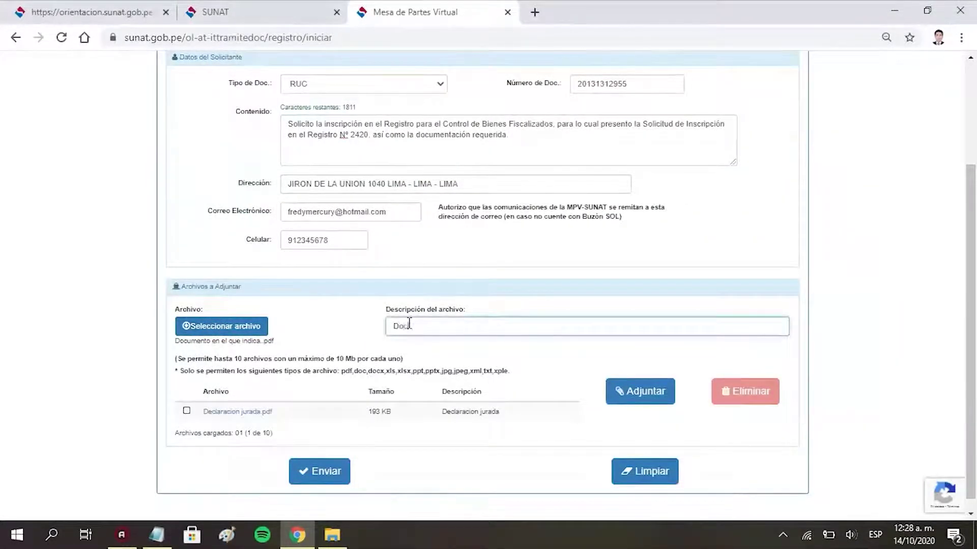
{"action": "type", "text": "umento en el que se indica"}
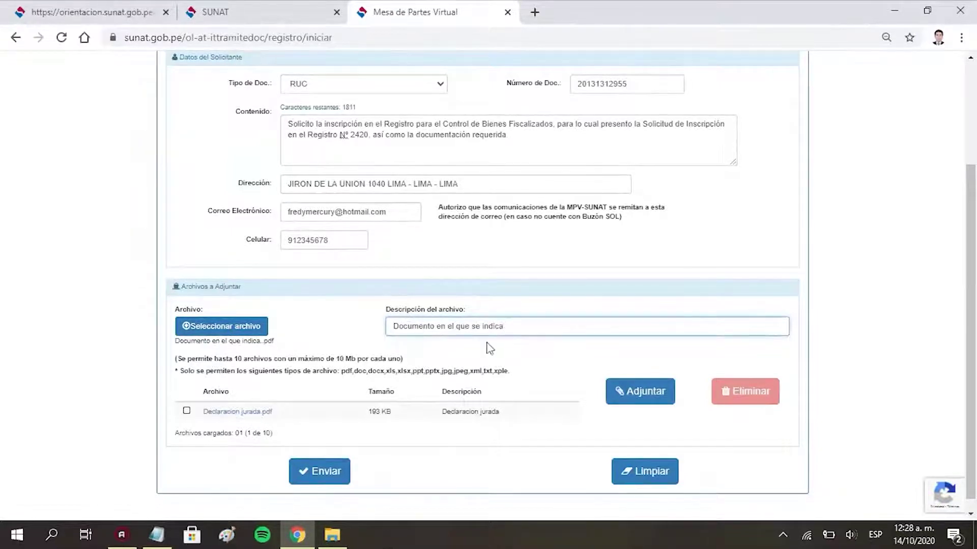
{"action": "left_click", "coordinate": [623, 393]}
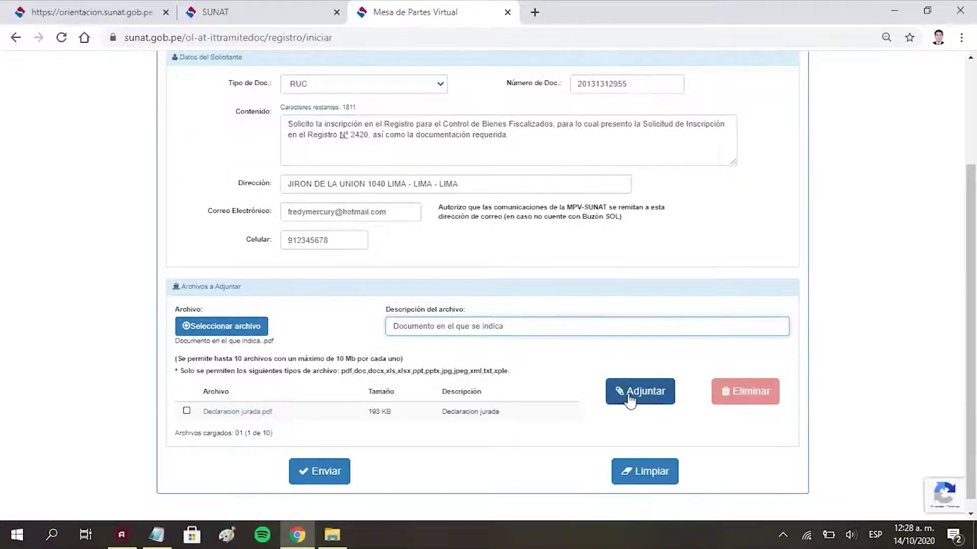
{"action": "left_click", "coordinate": [630, 400]}
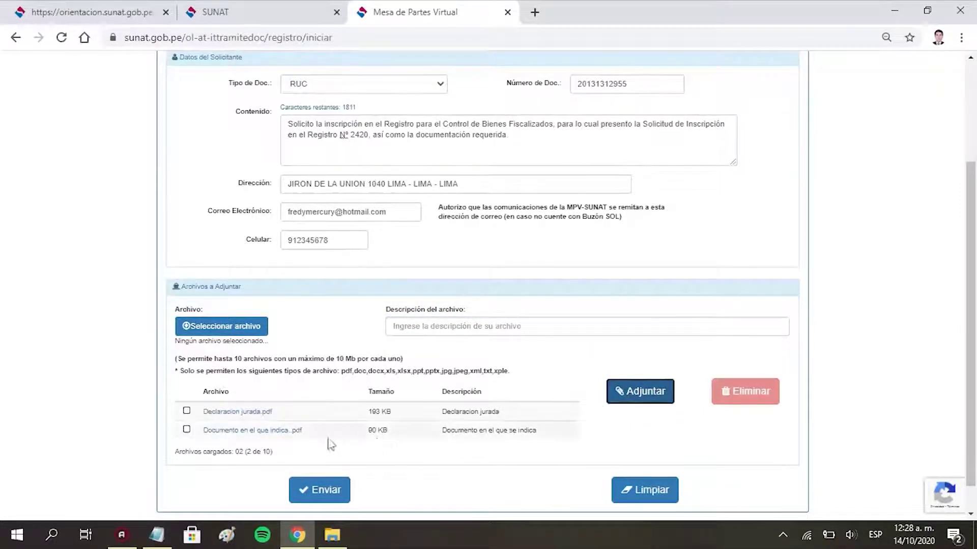
Download the second attachment, review its mining production data, and close the PDF.
{"action": "left_click", "coordinate": [269, 431]}
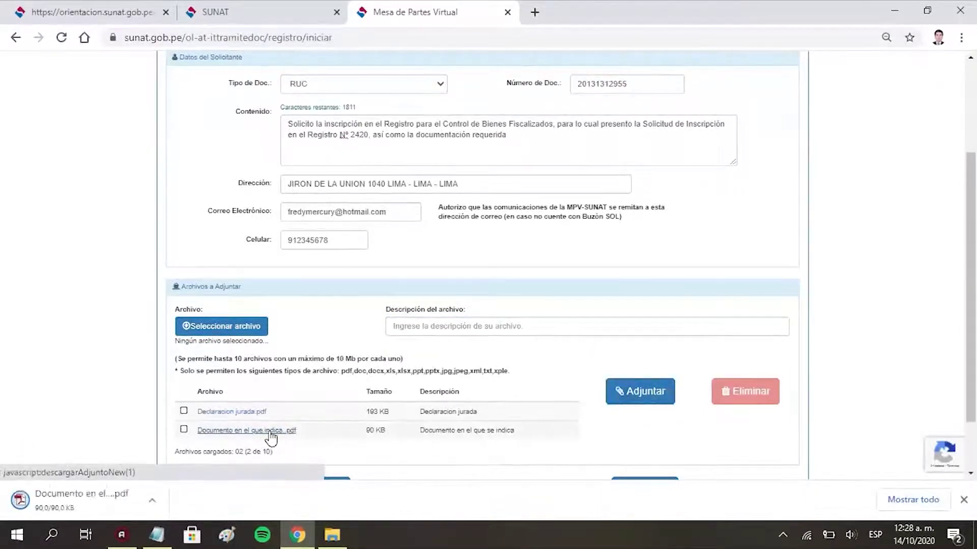
{"action": "left_click", "coordinate": [69, 503]}
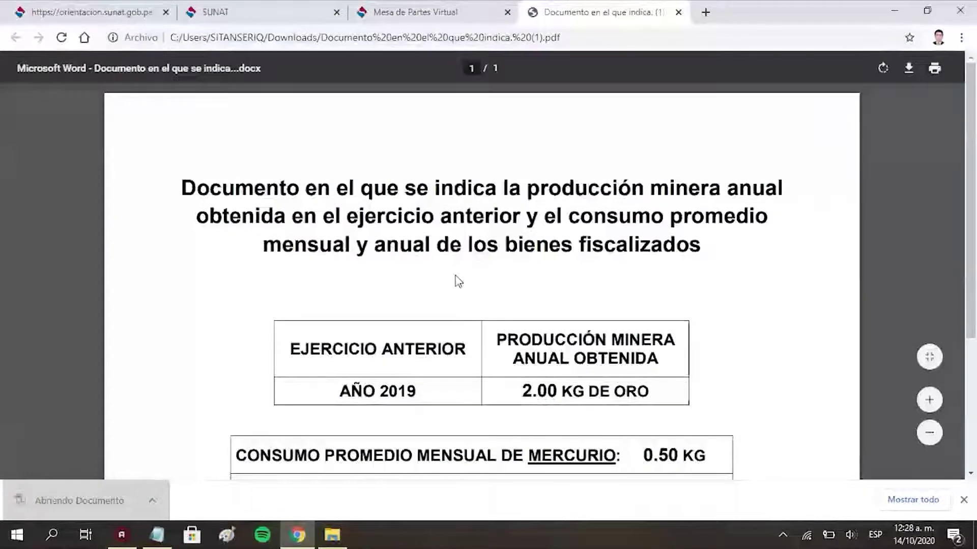
{"action": "scroll", "coordinate": [476, 290], "scroll_direction": "down", "scroll_amount": 2, "text": "ctrl"}
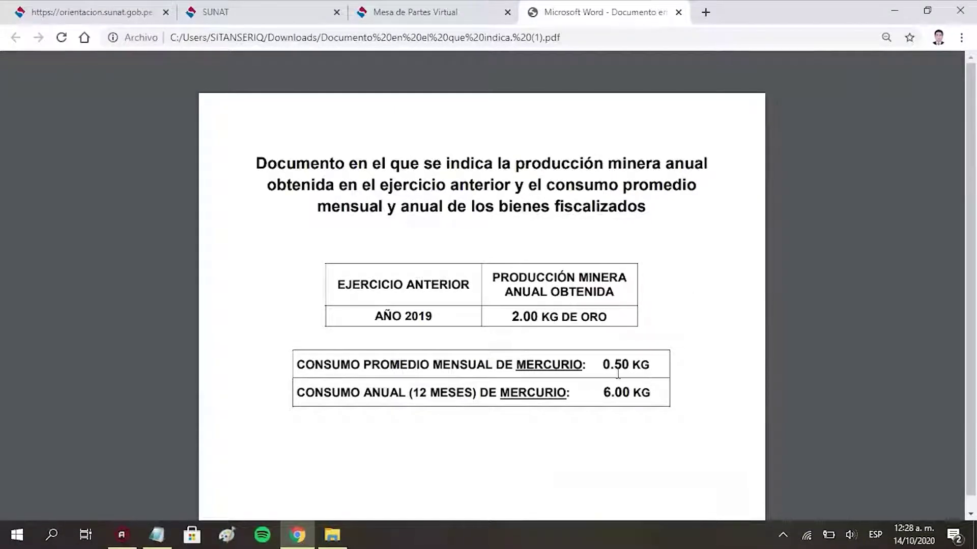
{"action": "left_click", "coordinate": [679, 12]}
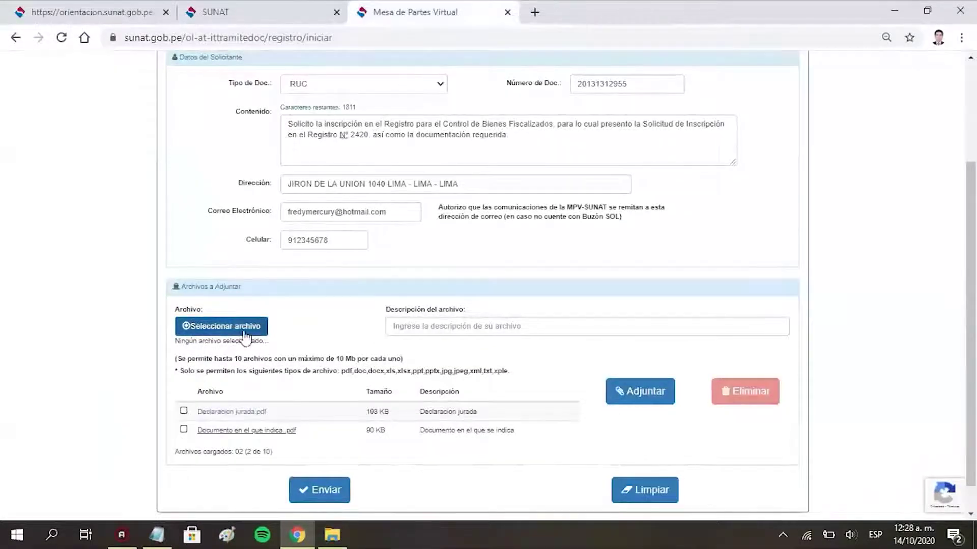
Attach Formulario Q101.pdf described 'Formulario Q101' as the third file and open a downloaded copy.
{"action": "left_click", "coordinate": [228, 332]}
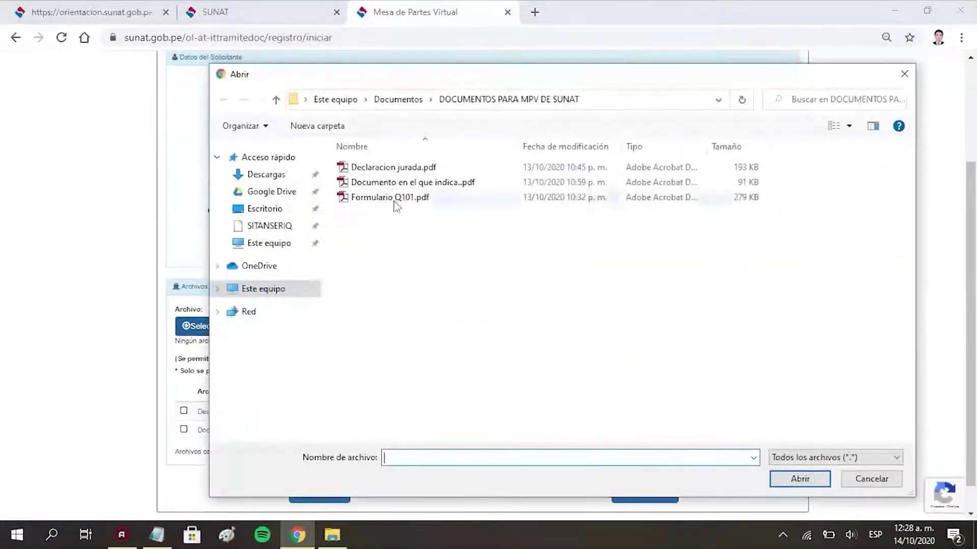
{"action": "double_click", "coordinate": [392, 198]}
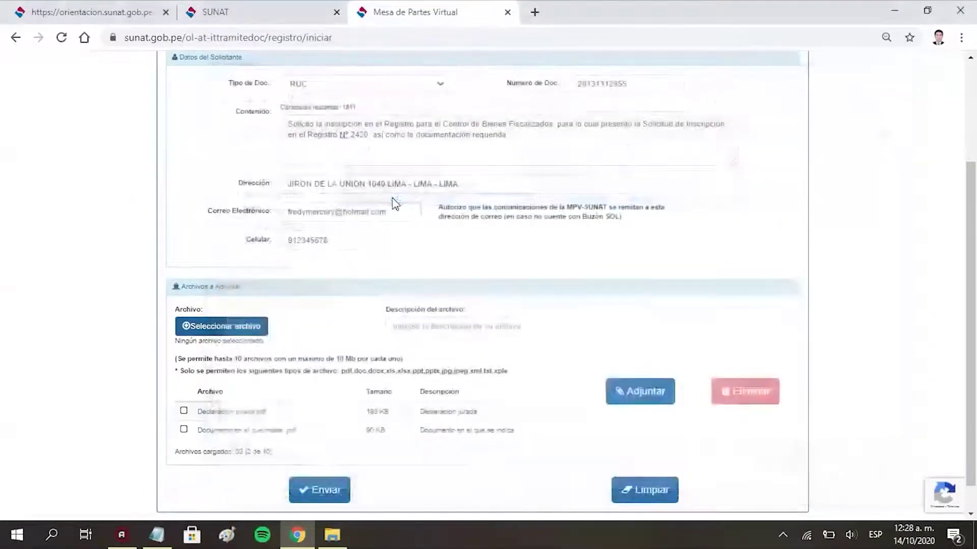
{"action": "type", "text": "Form"}
{"action": "type", "text": "ul"}
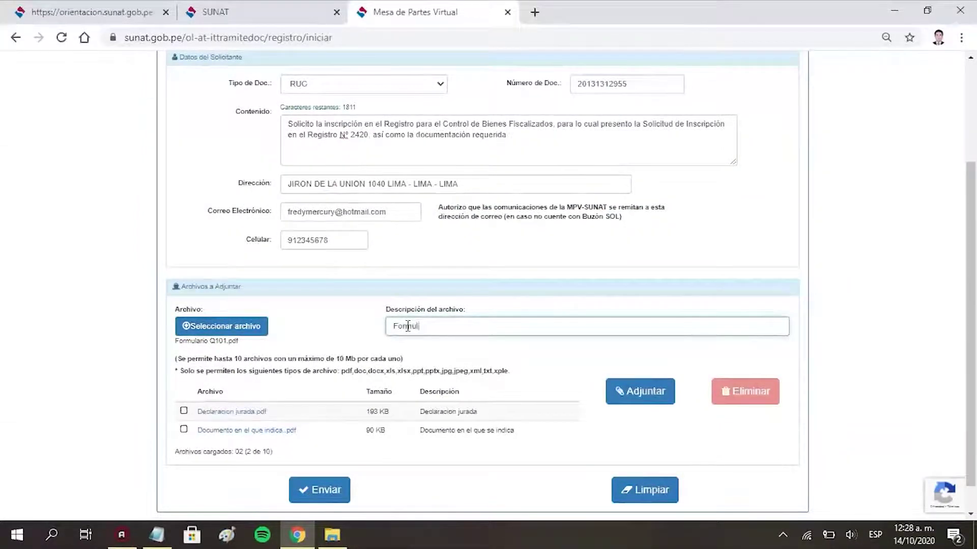
{"action": "type", "text": "ario Q101"}
{"action": "left_click", "coordinate": [641, 406]}
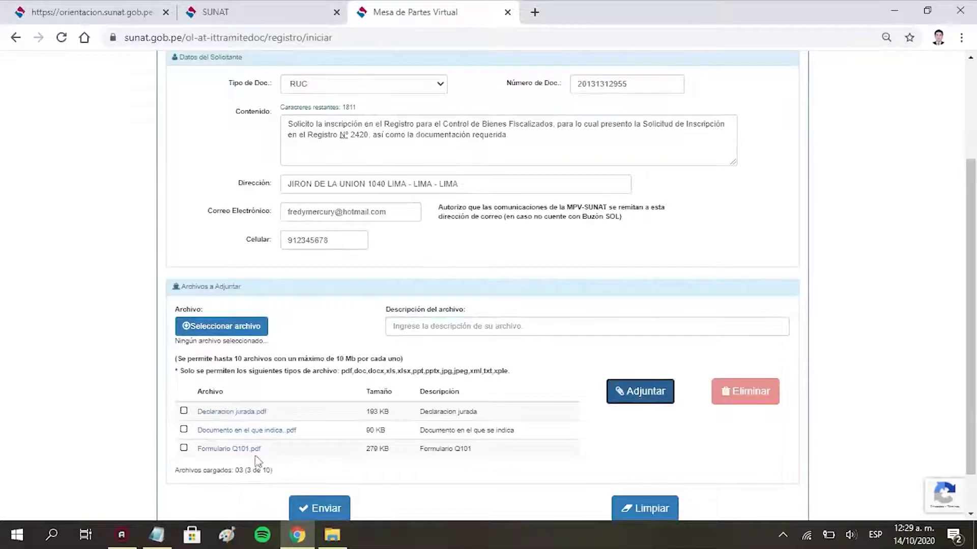
{"action": "left_click", "coordinate": [239, 450]}
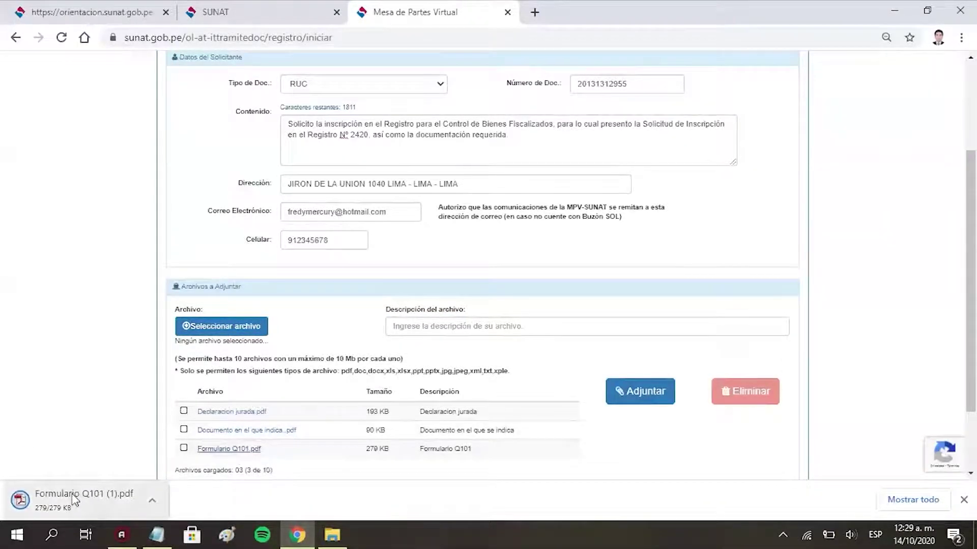
{"action": "left_click", "coordinate": [61, 501]}
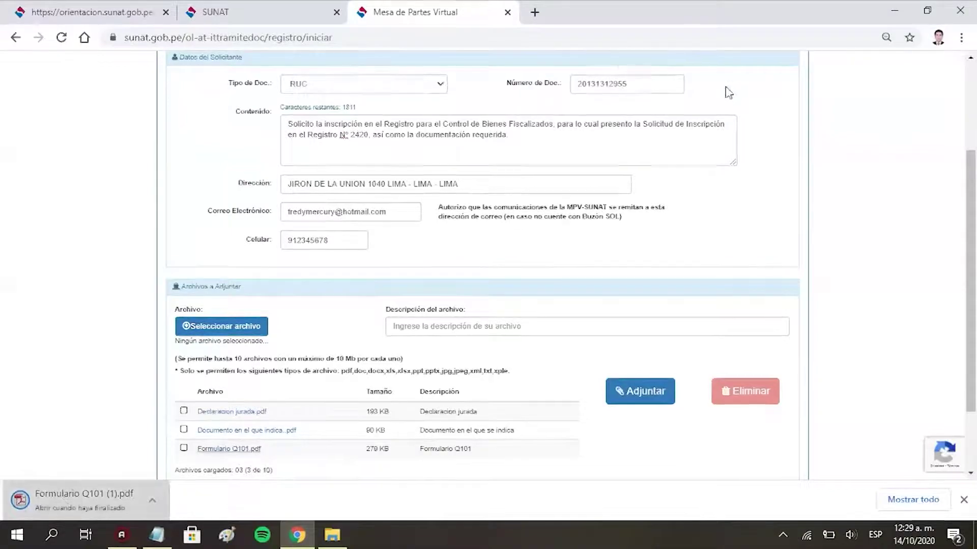
{"action": "scroll", "coordinate": [509, 269], "scroll_direction": "down", "scroll_amount": 10}
{"action": "scroll", "coordinate": [509, 269], "scroll_direction": "down", "scroll_amount": 20}
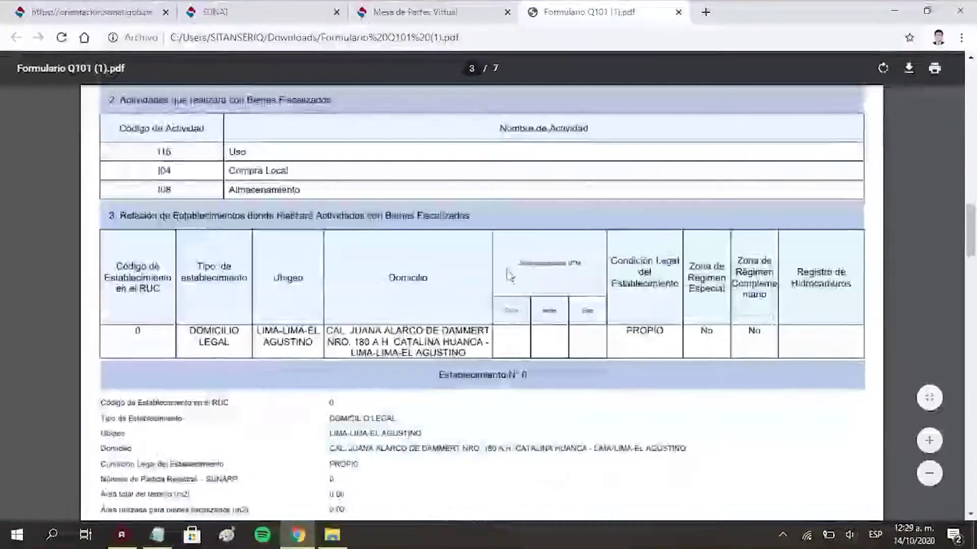
{"action": "scroll", "coordinate": [510, 280], "scroll_direction": "down", "scroll_amount": 10}
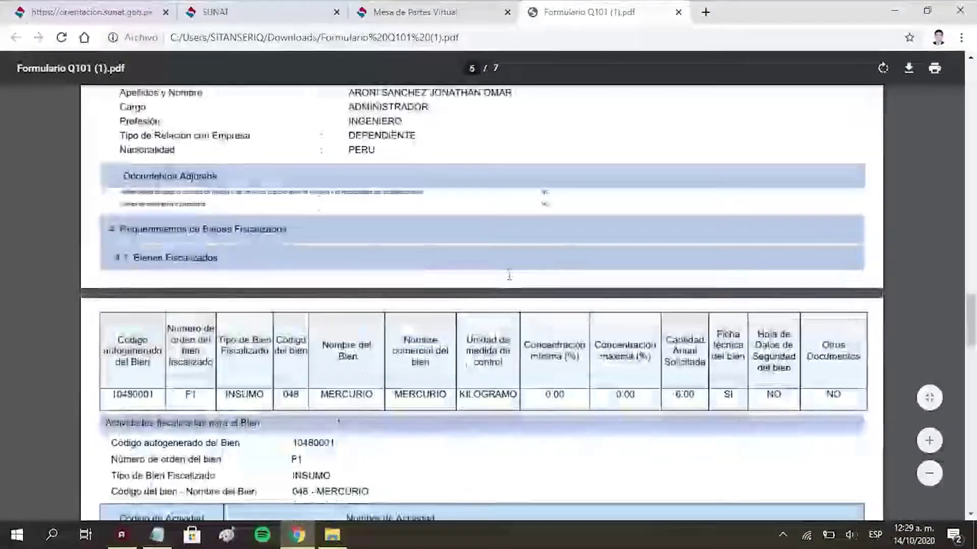
{"action": "scroll", "coordinate": [702, 253], "scroll_direction": "up", "scroll_amount": 3}
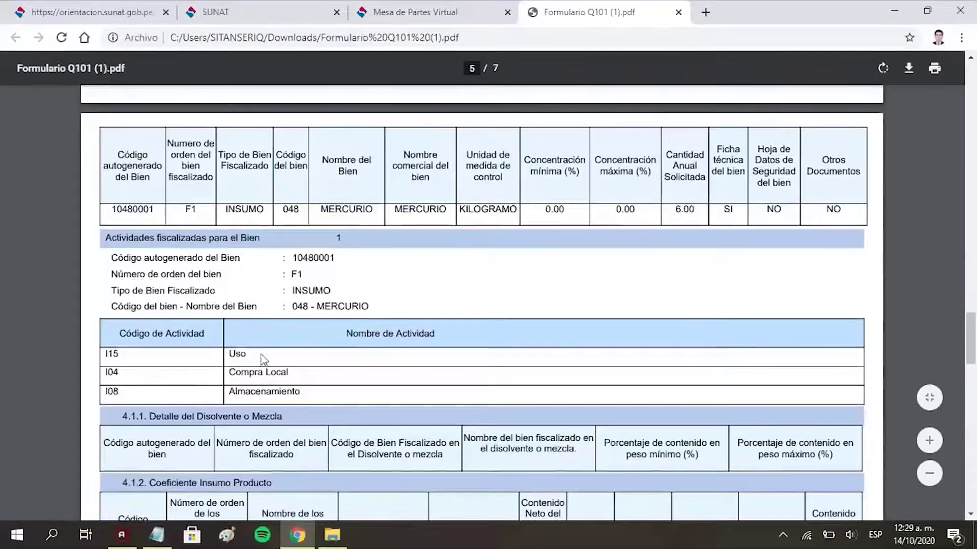
{"action": "scroll", "coordinate": [327, 399], "scroll_direction": "down", "scroll_amount": 5}
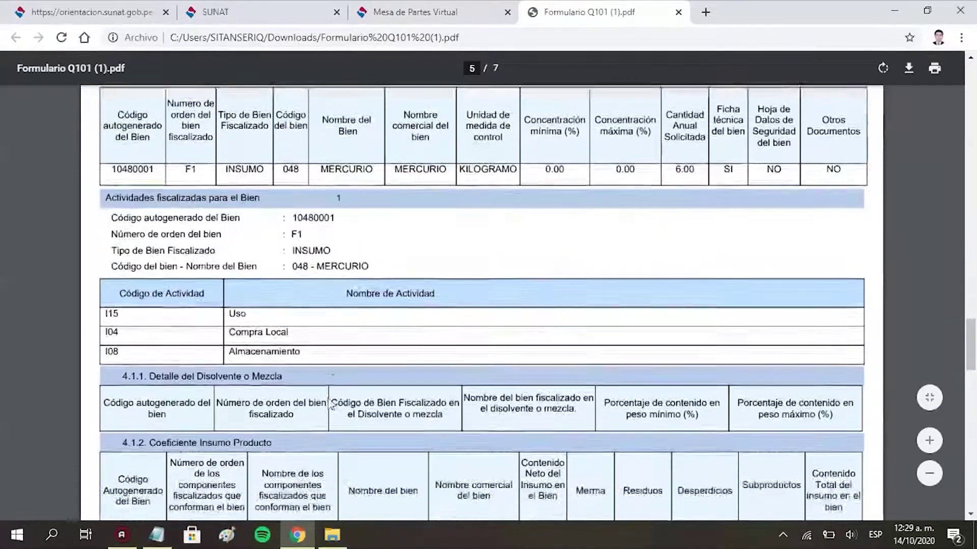
{"action": "scroll", "coordinate": [328, 397], "scroll_direction": "down", "scroll_amount": 4}
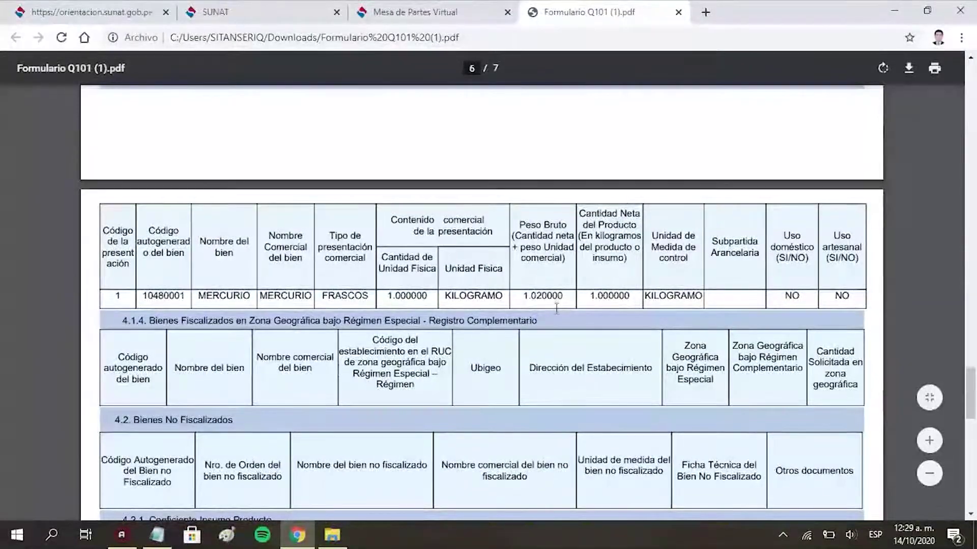
{"action": "scroll", "coordinate": [562, 350], "scroll_direction": "down", "scroll_amount": 1}
{"action": "scroll", "coordinate": [562, 350], "scroll_direction": "down", "scroll_amount": 10}
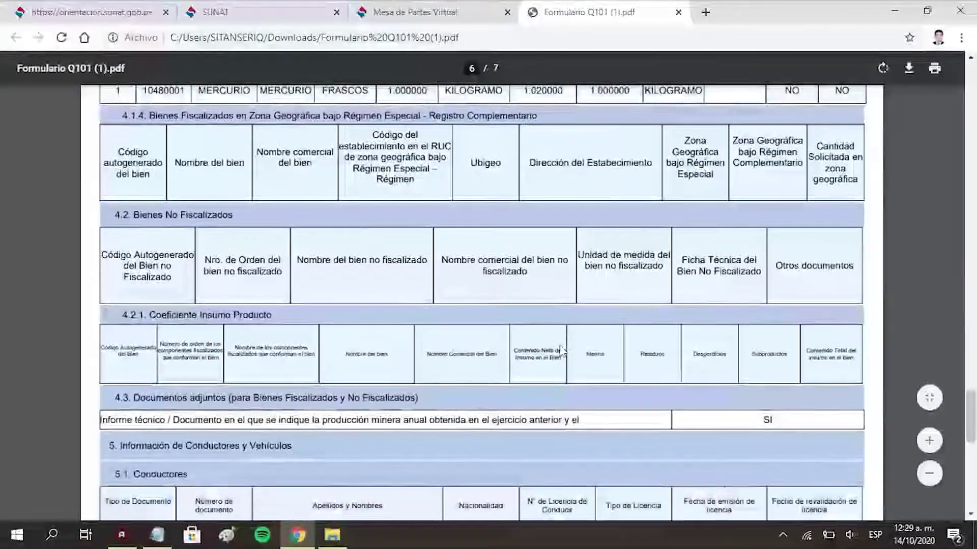
{"action": "scroll", "coordinate": [561, 346], "scroll_direction": "down", "scroll_amount": 5}
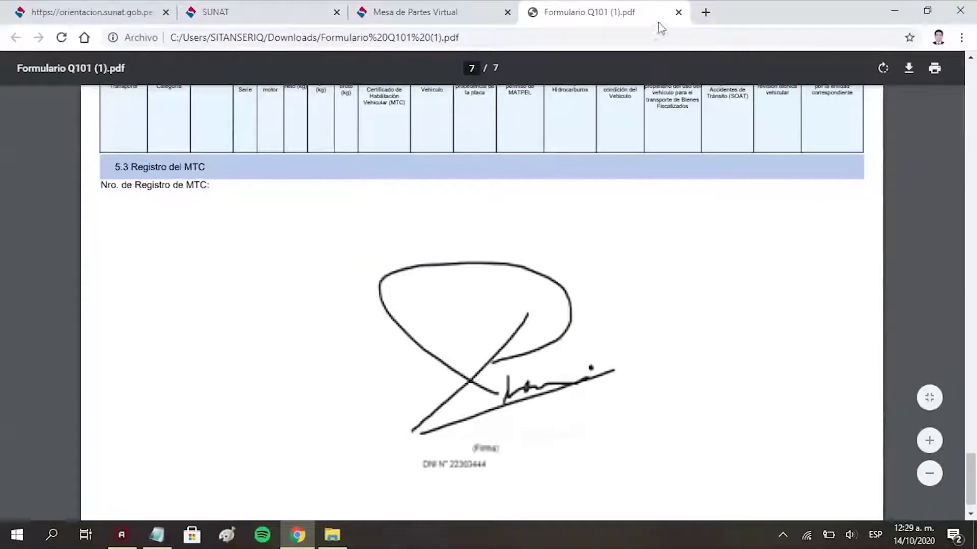
{"action": "left_click", "coordinate": [678, 12]}
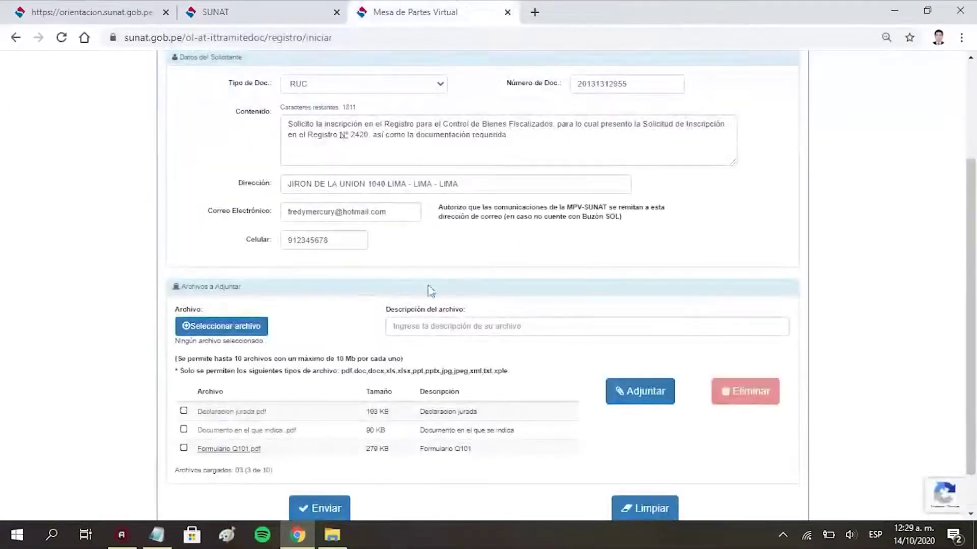
{"action": "scroll", "coordinate": [430, 287], "scroll_direction": "down", "scroll_amount": 1}
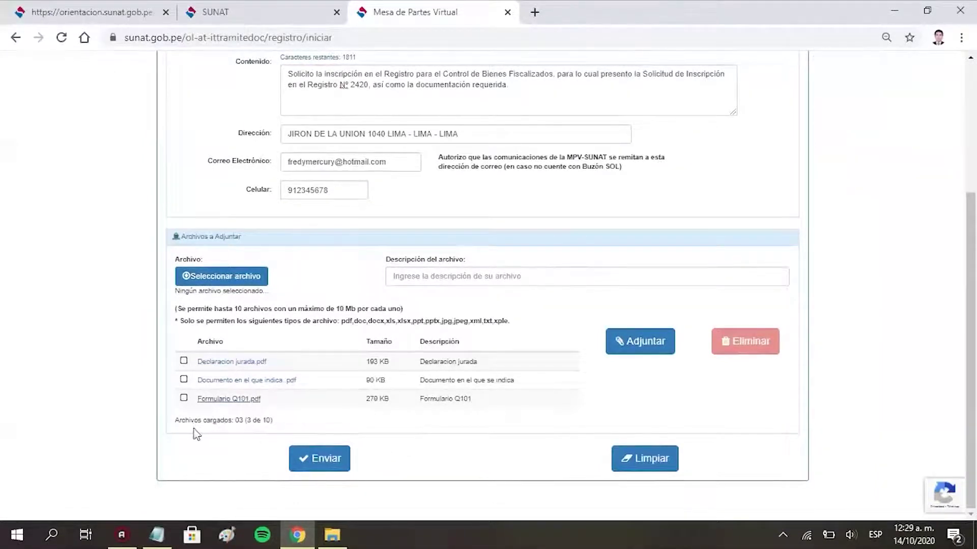
Send the expediente with its three attachments, then enter the company's RUC, SOL user name and password.
{"action": "left_click", "coordinate": [320, 458]}
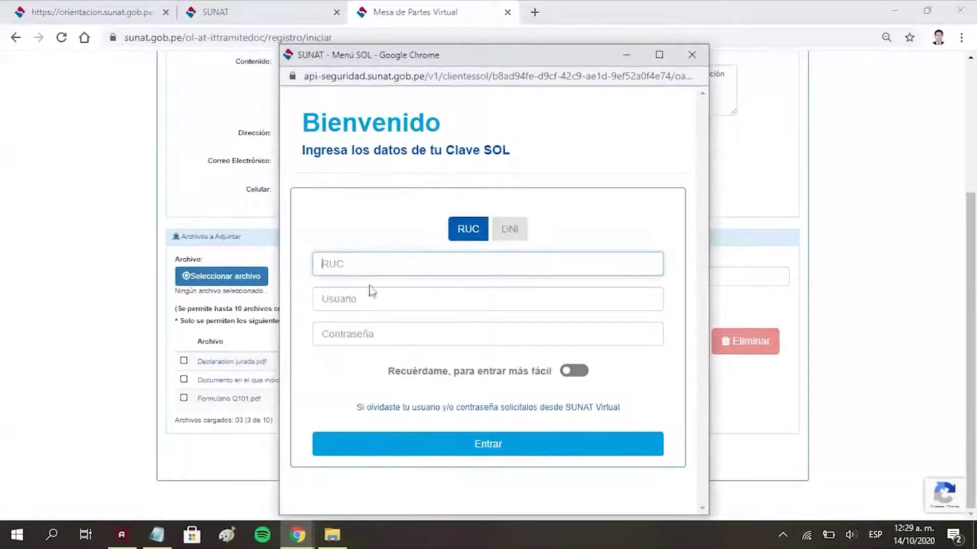
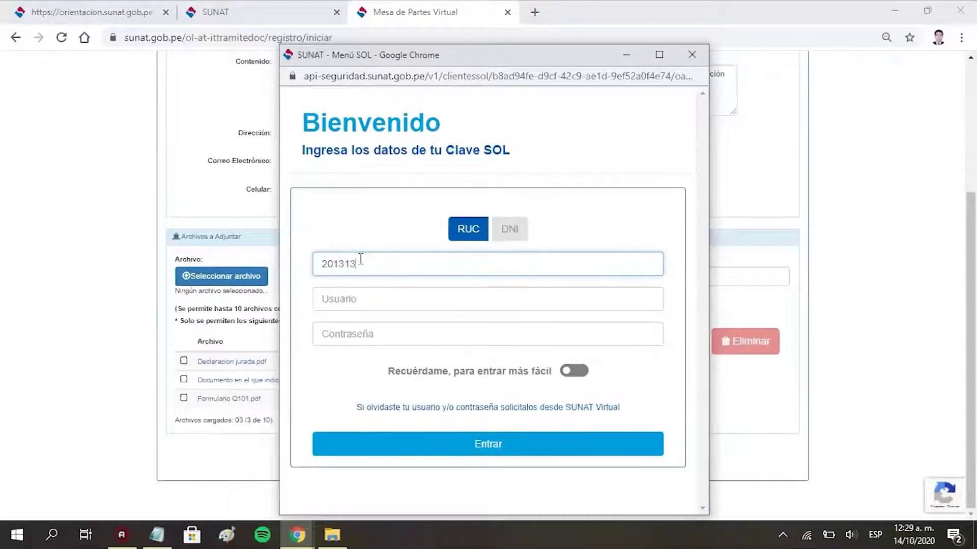
{"action": "key", "text": "Tab"}
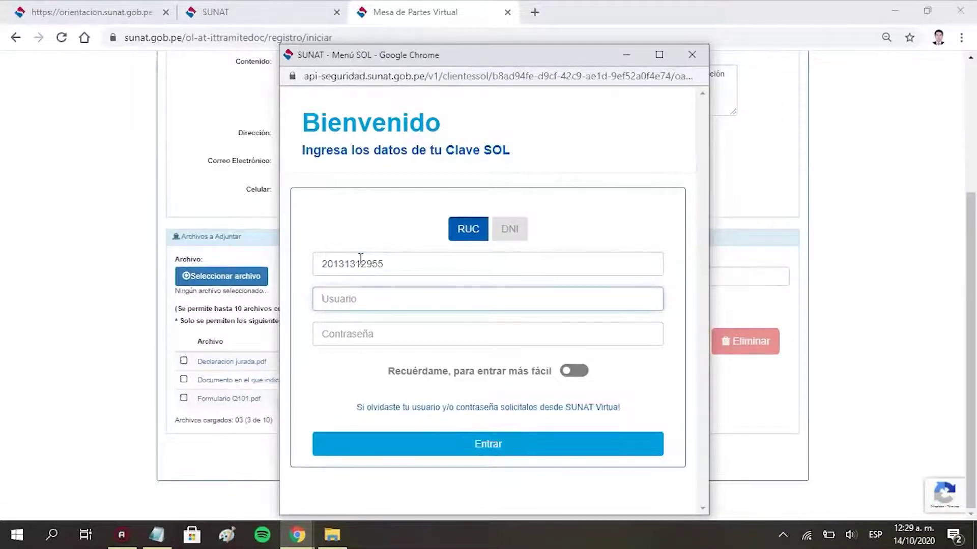
{"action": "key", "text": "Tab"}
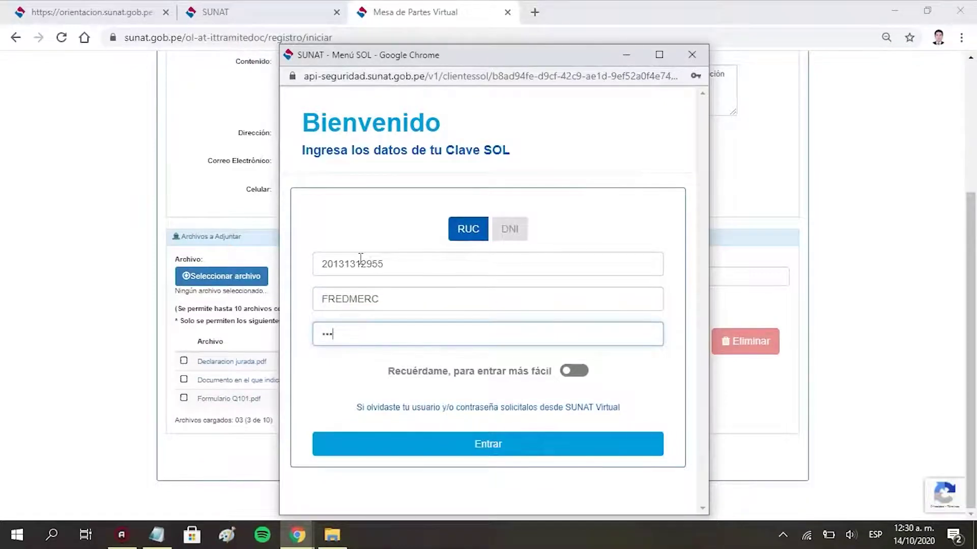
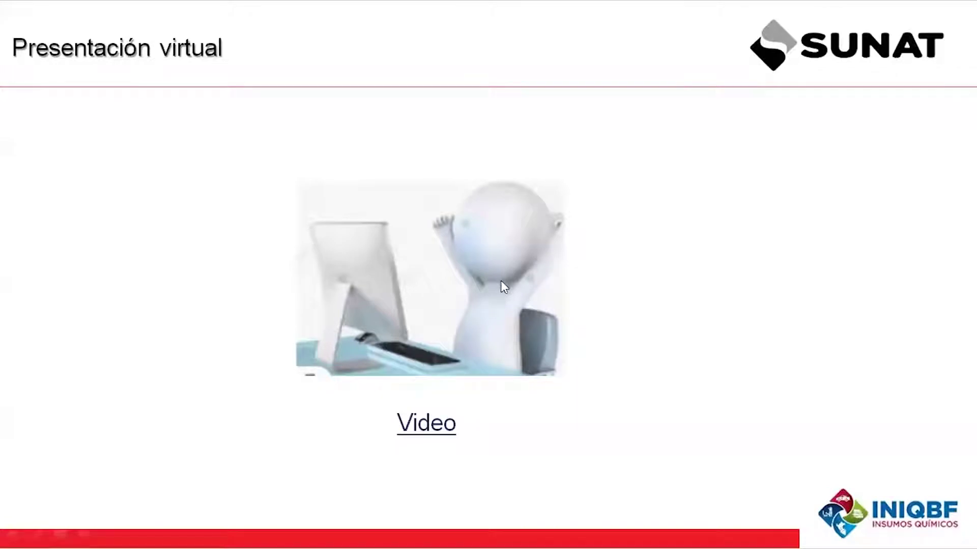
Advance the slideshow to the 'Presentación física' slide on in-person filing.
{"action": "left_click", "coordinate": [444, 273]}
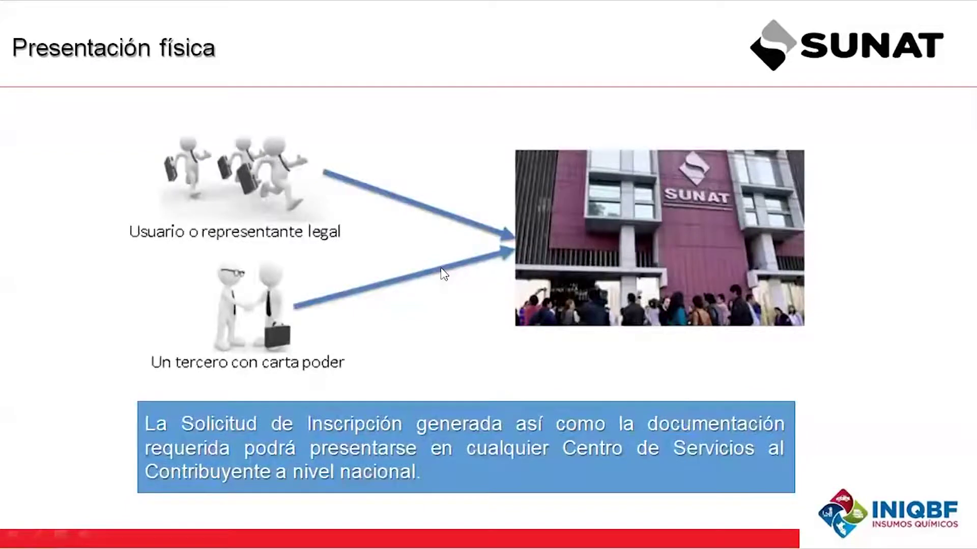